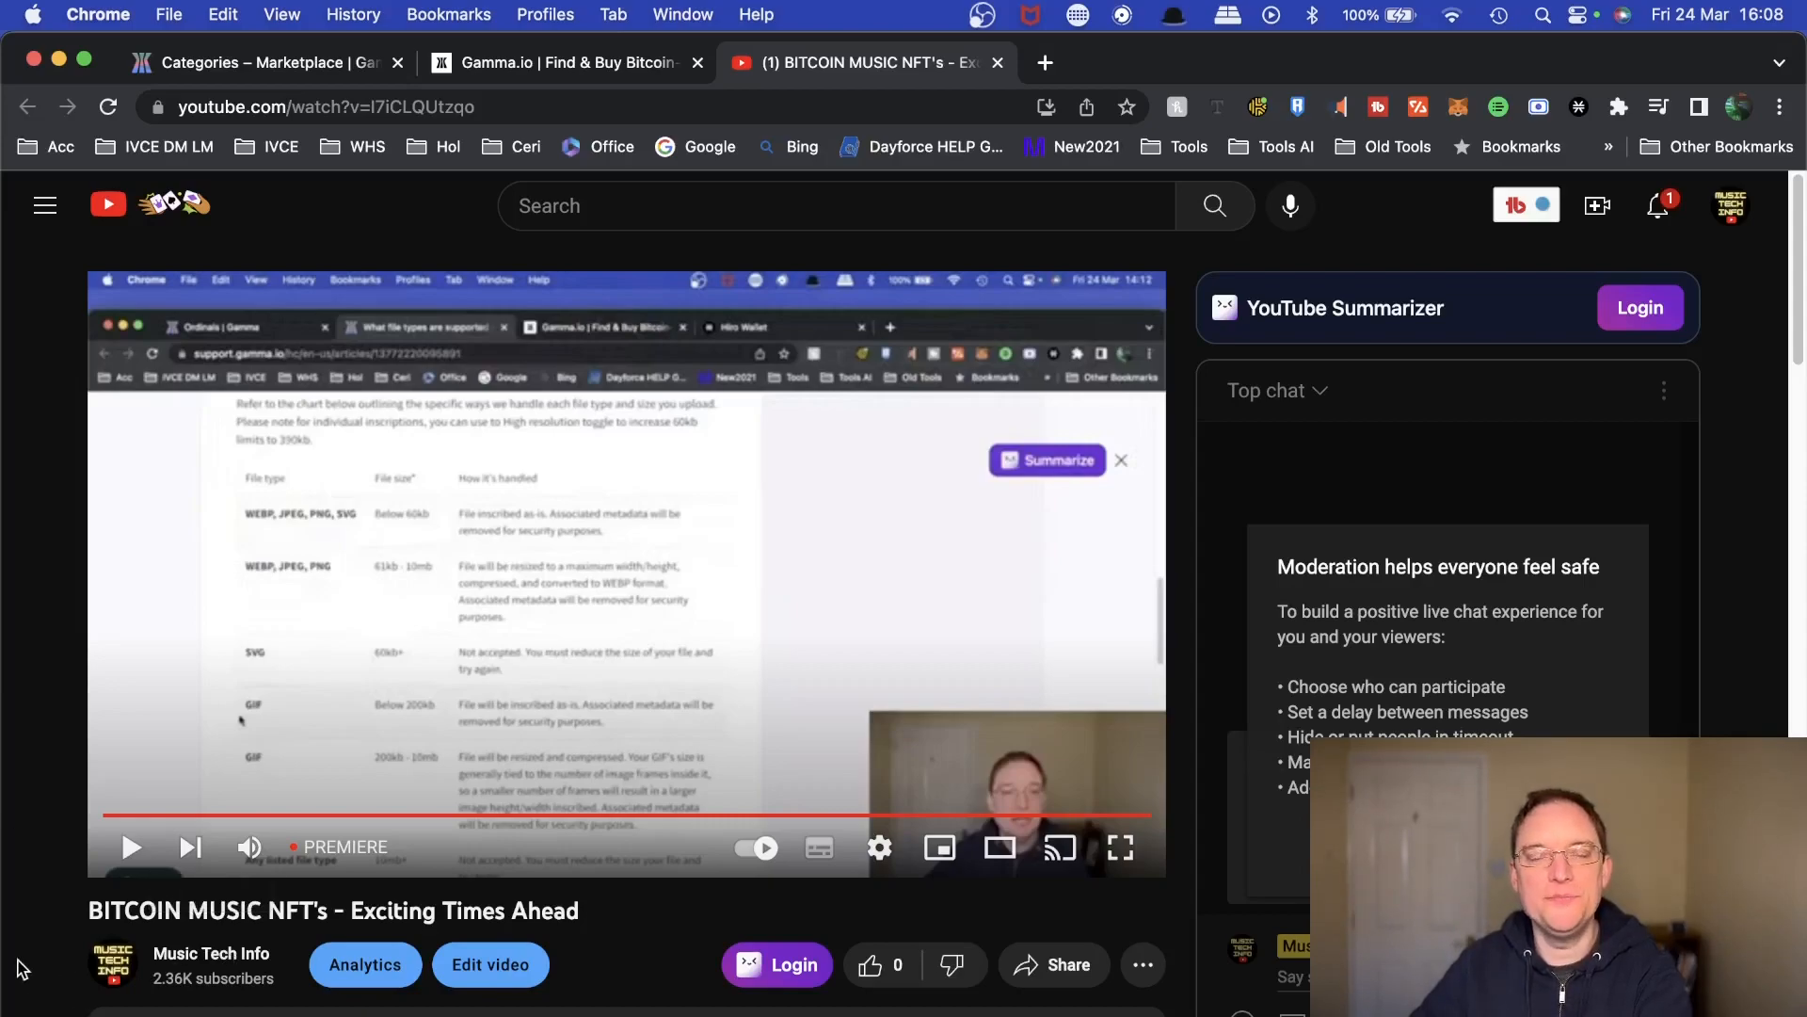
Browse the Music category in the Gamma marketplace and open the Cyber Monday Music NFT Collection.
left_click(504, 64)
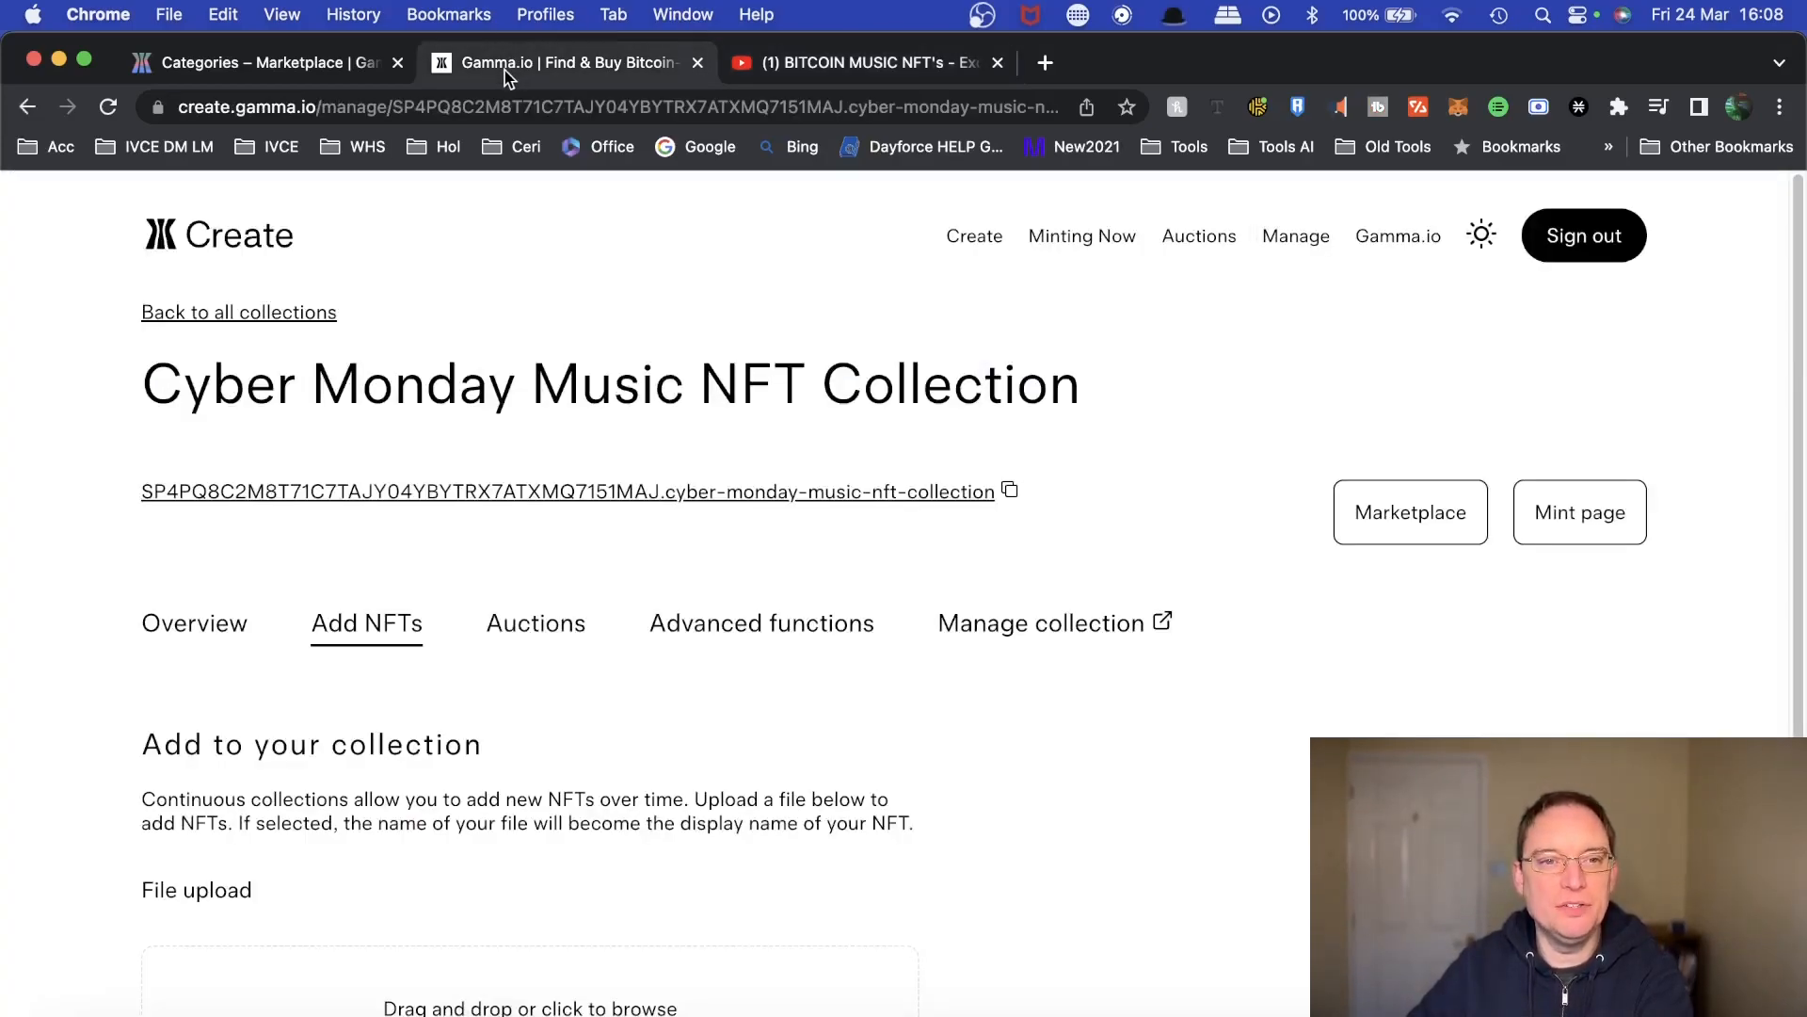
left_click(268, 66)
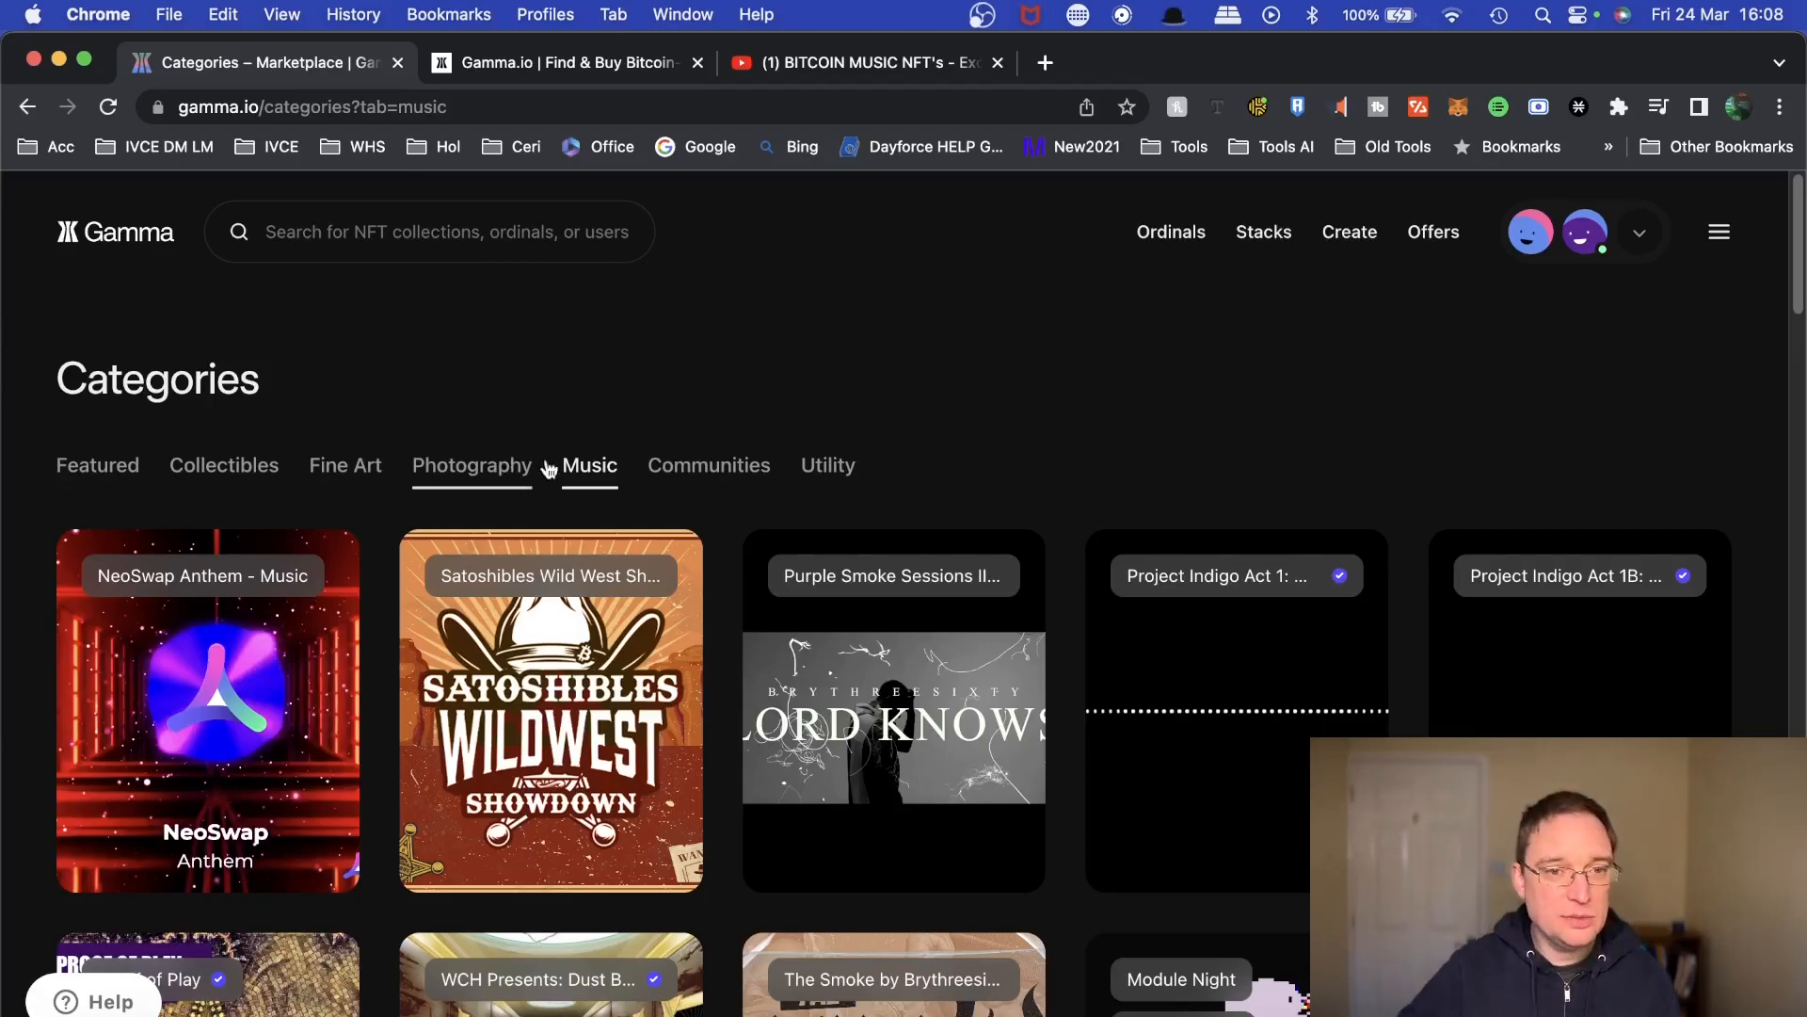
scroll(738, 719, "down", 15)
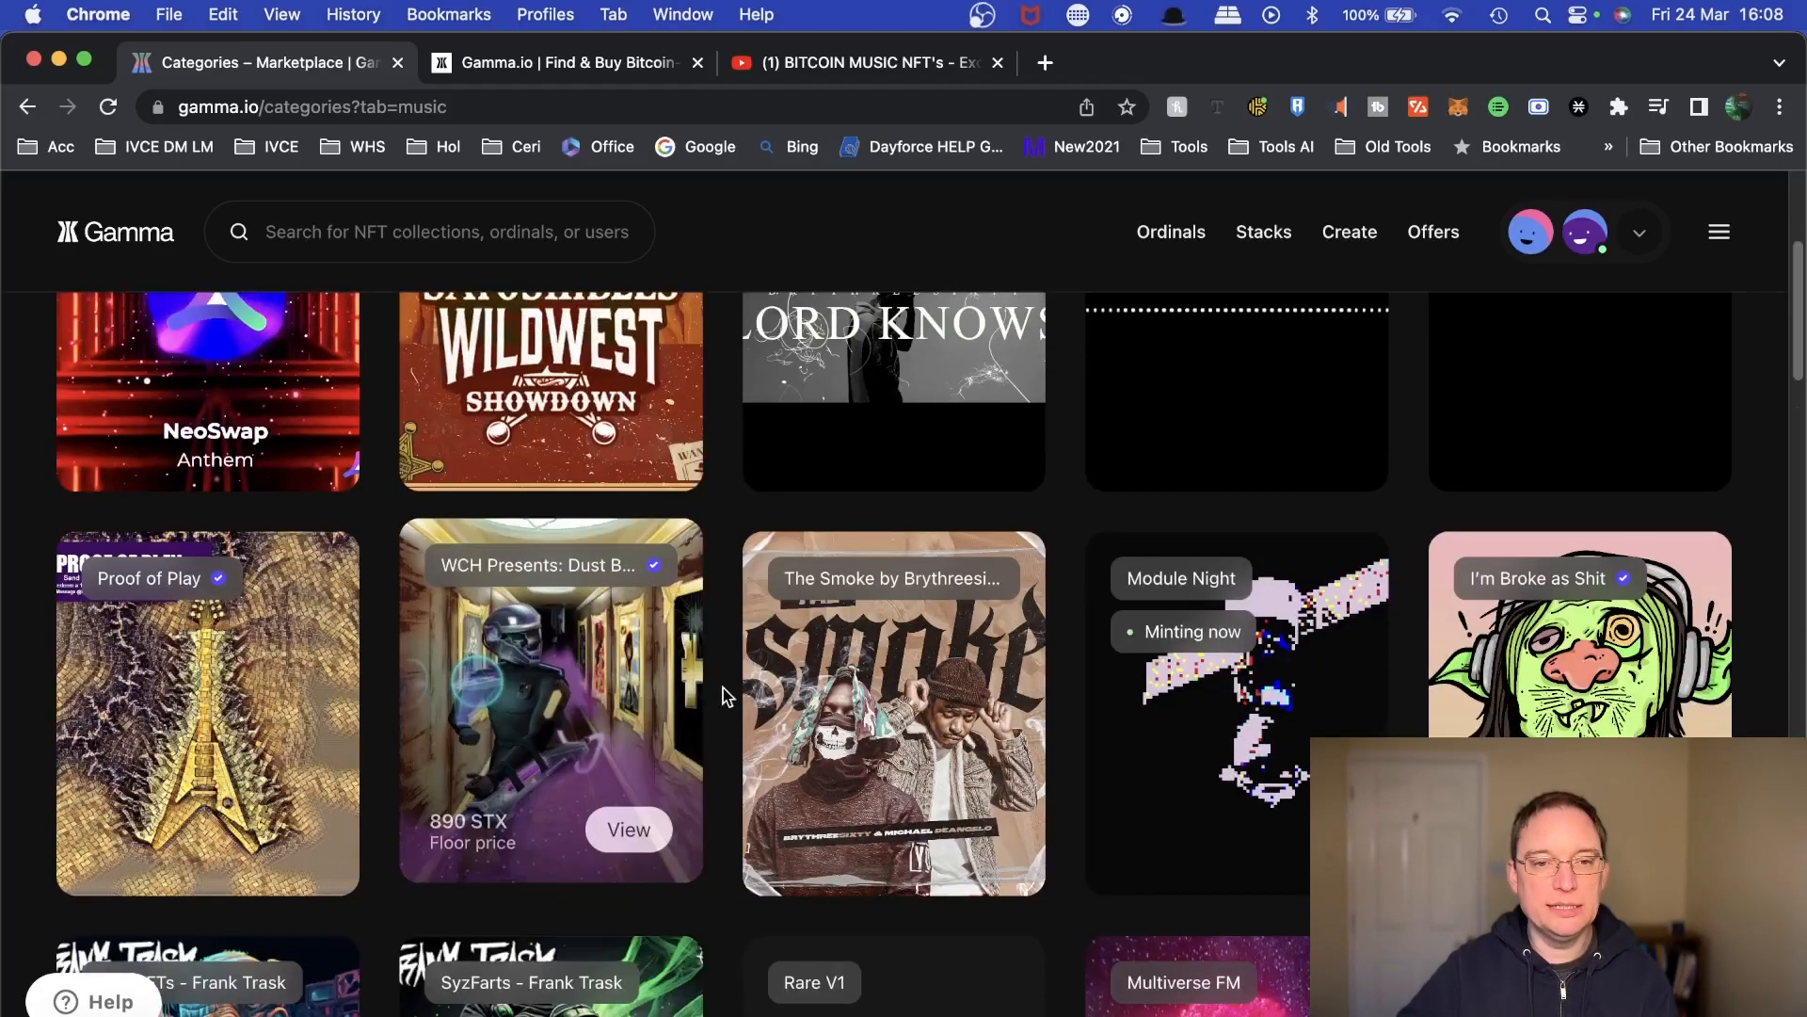
scroll(736, 738, "down", 15)
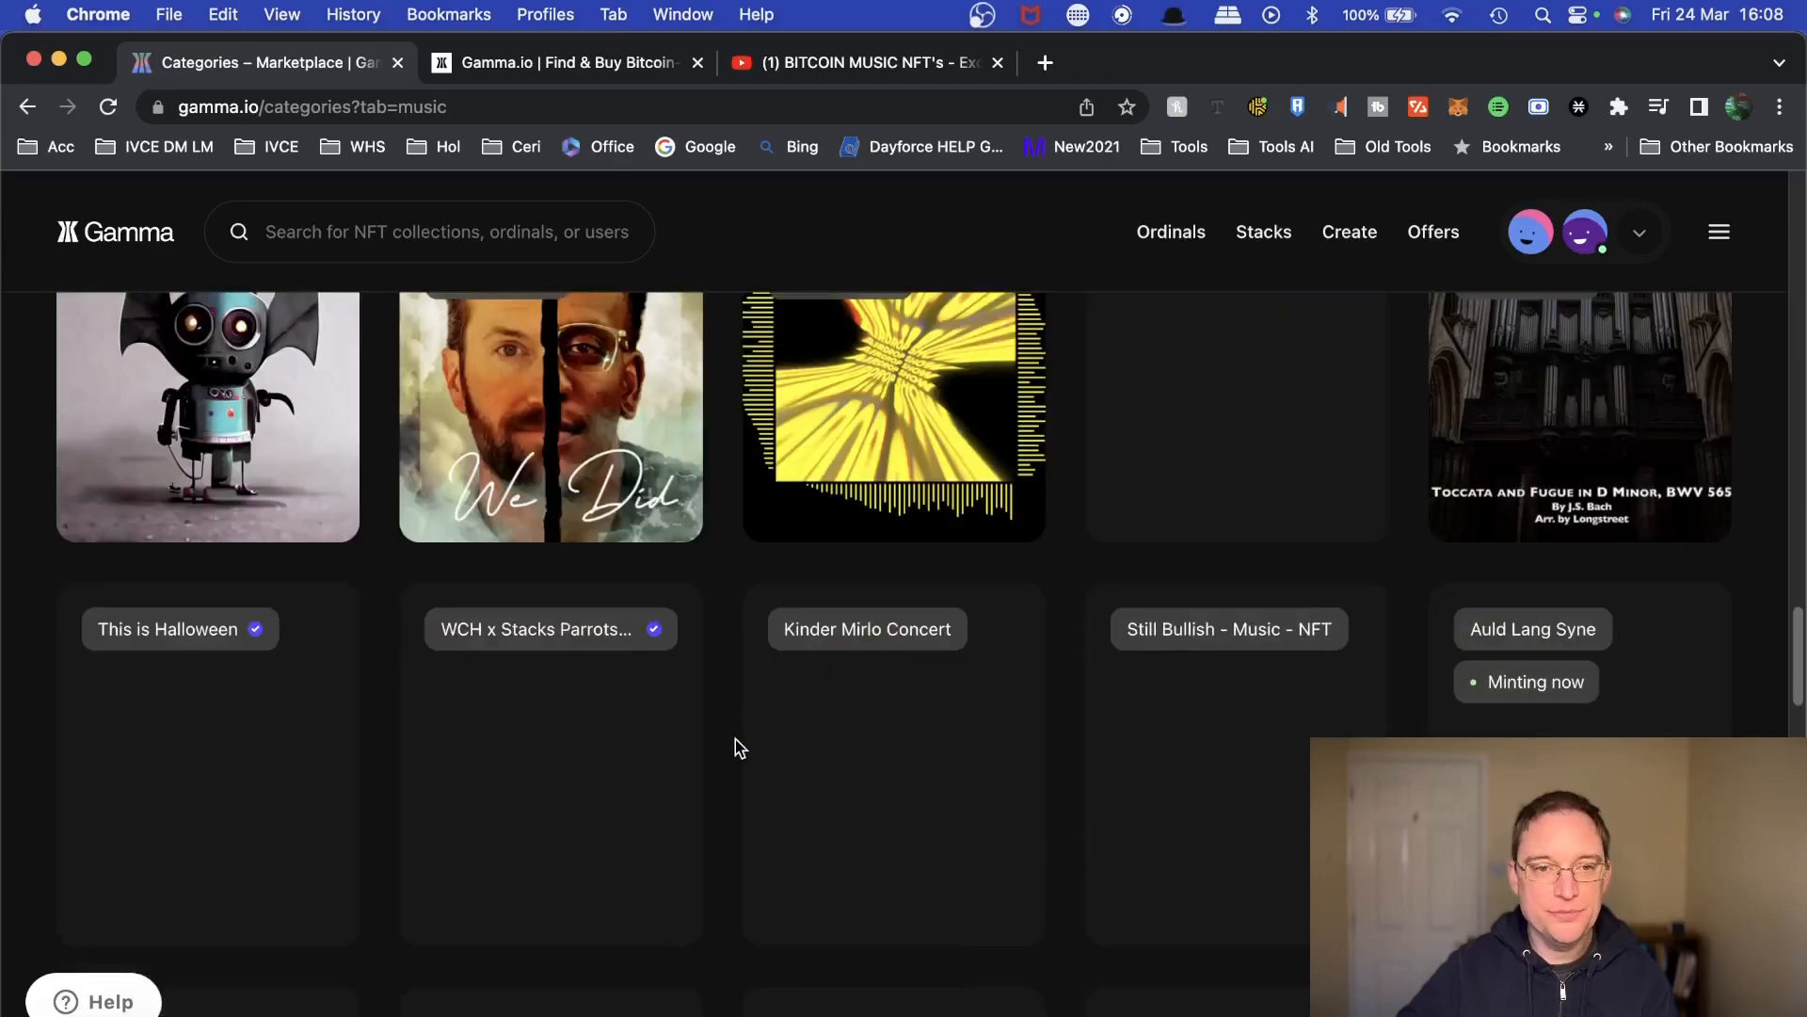
scroll(734, 738, "down", 3)
scroll(735, 743, "down", 20)
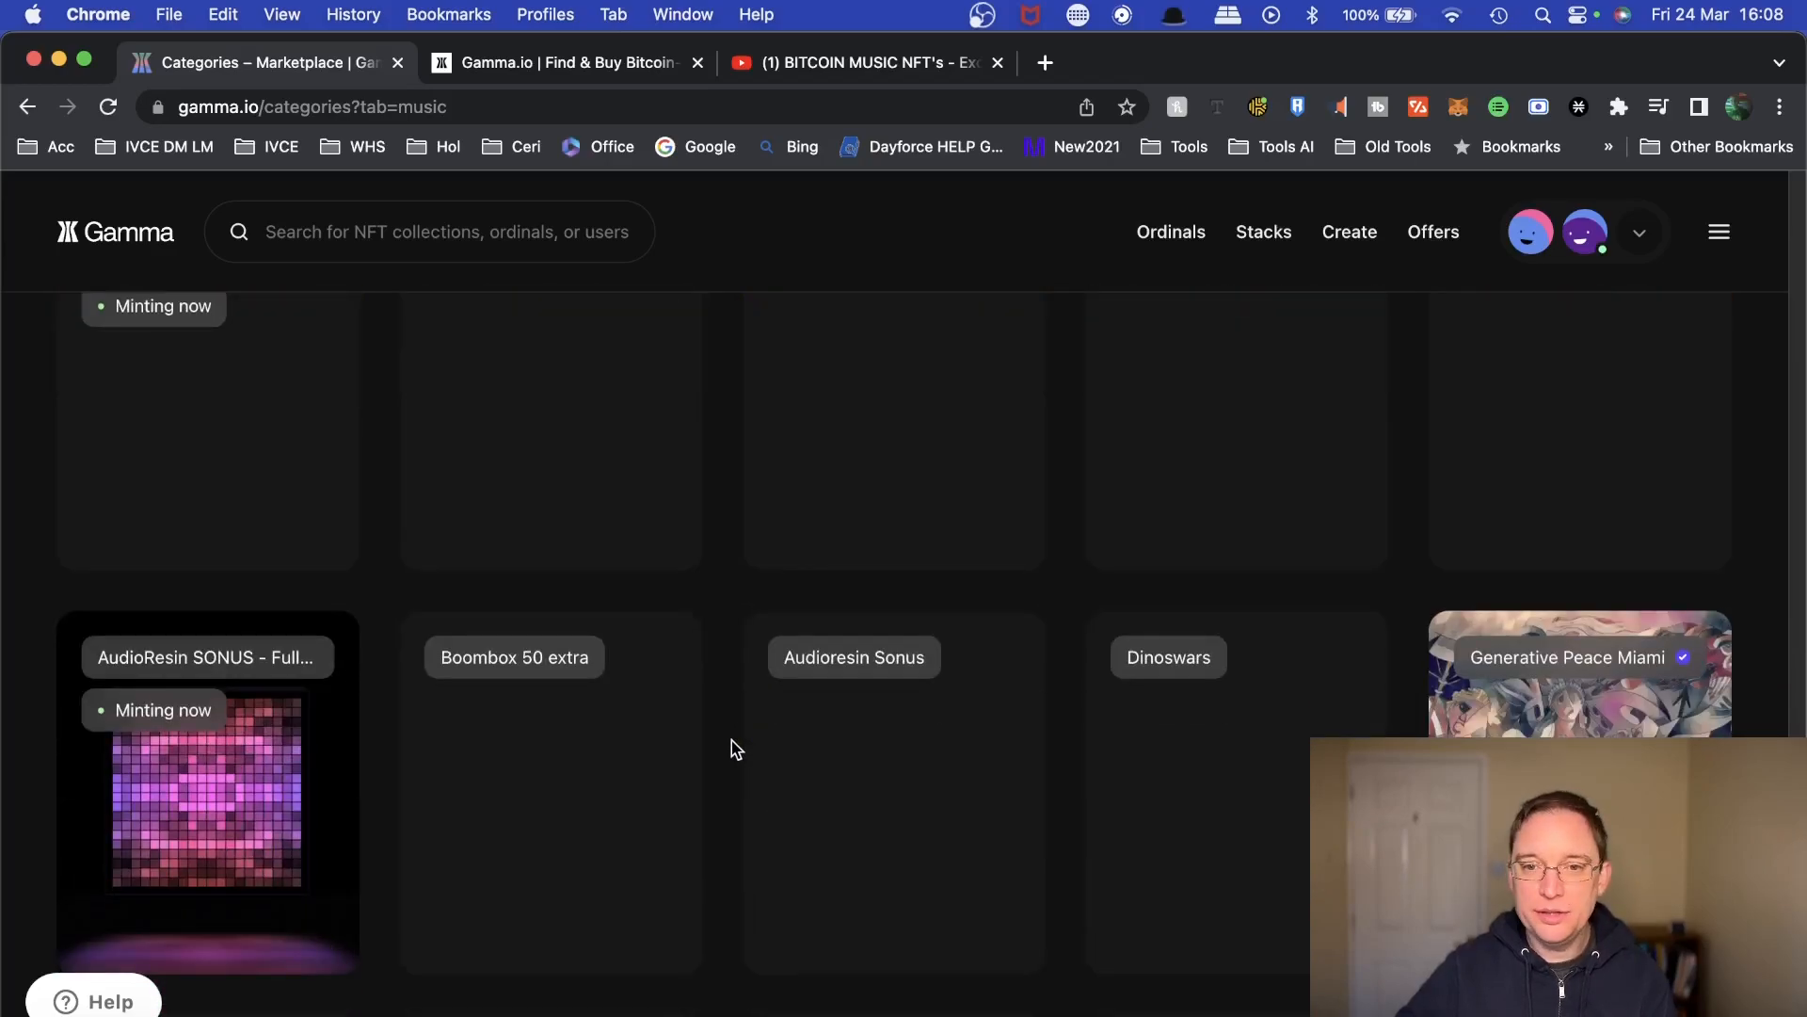
scroll(715, 742, "up", 5)
left_click(183, 678)
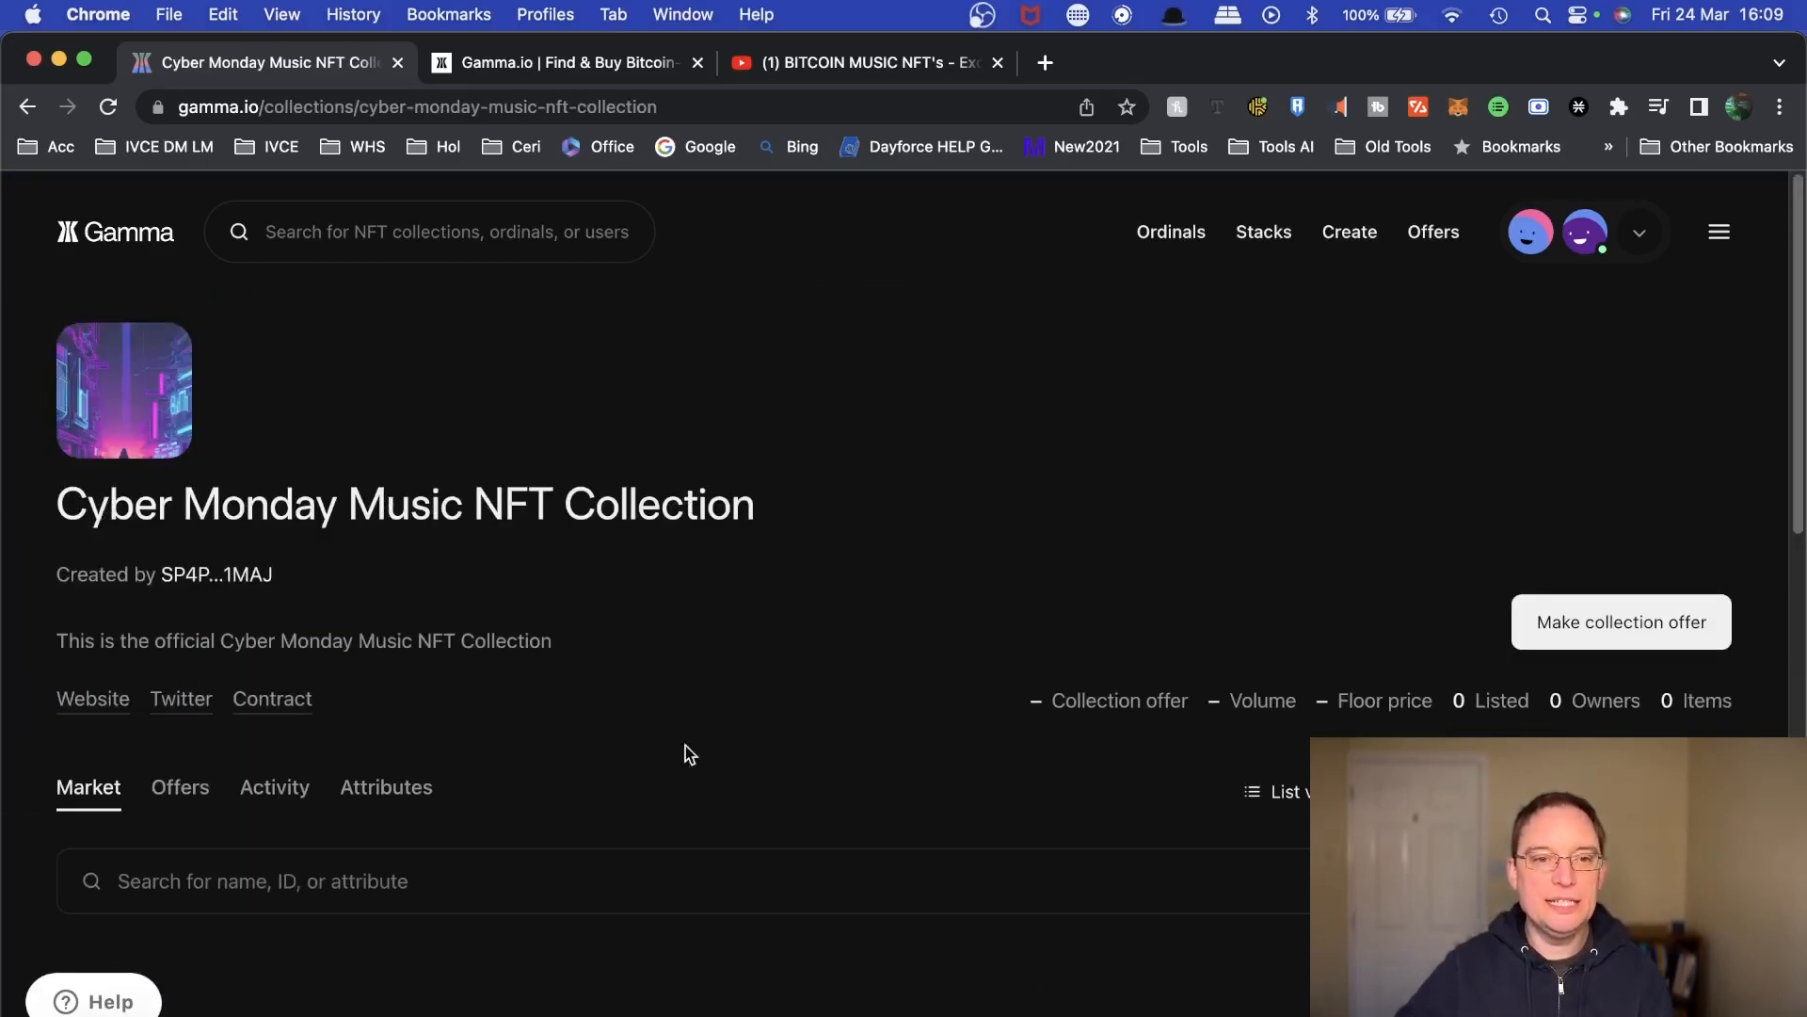
Examine the collection's public marketplace page, including its links, item listing and filters.
scroll(661, 772, "down", 1)
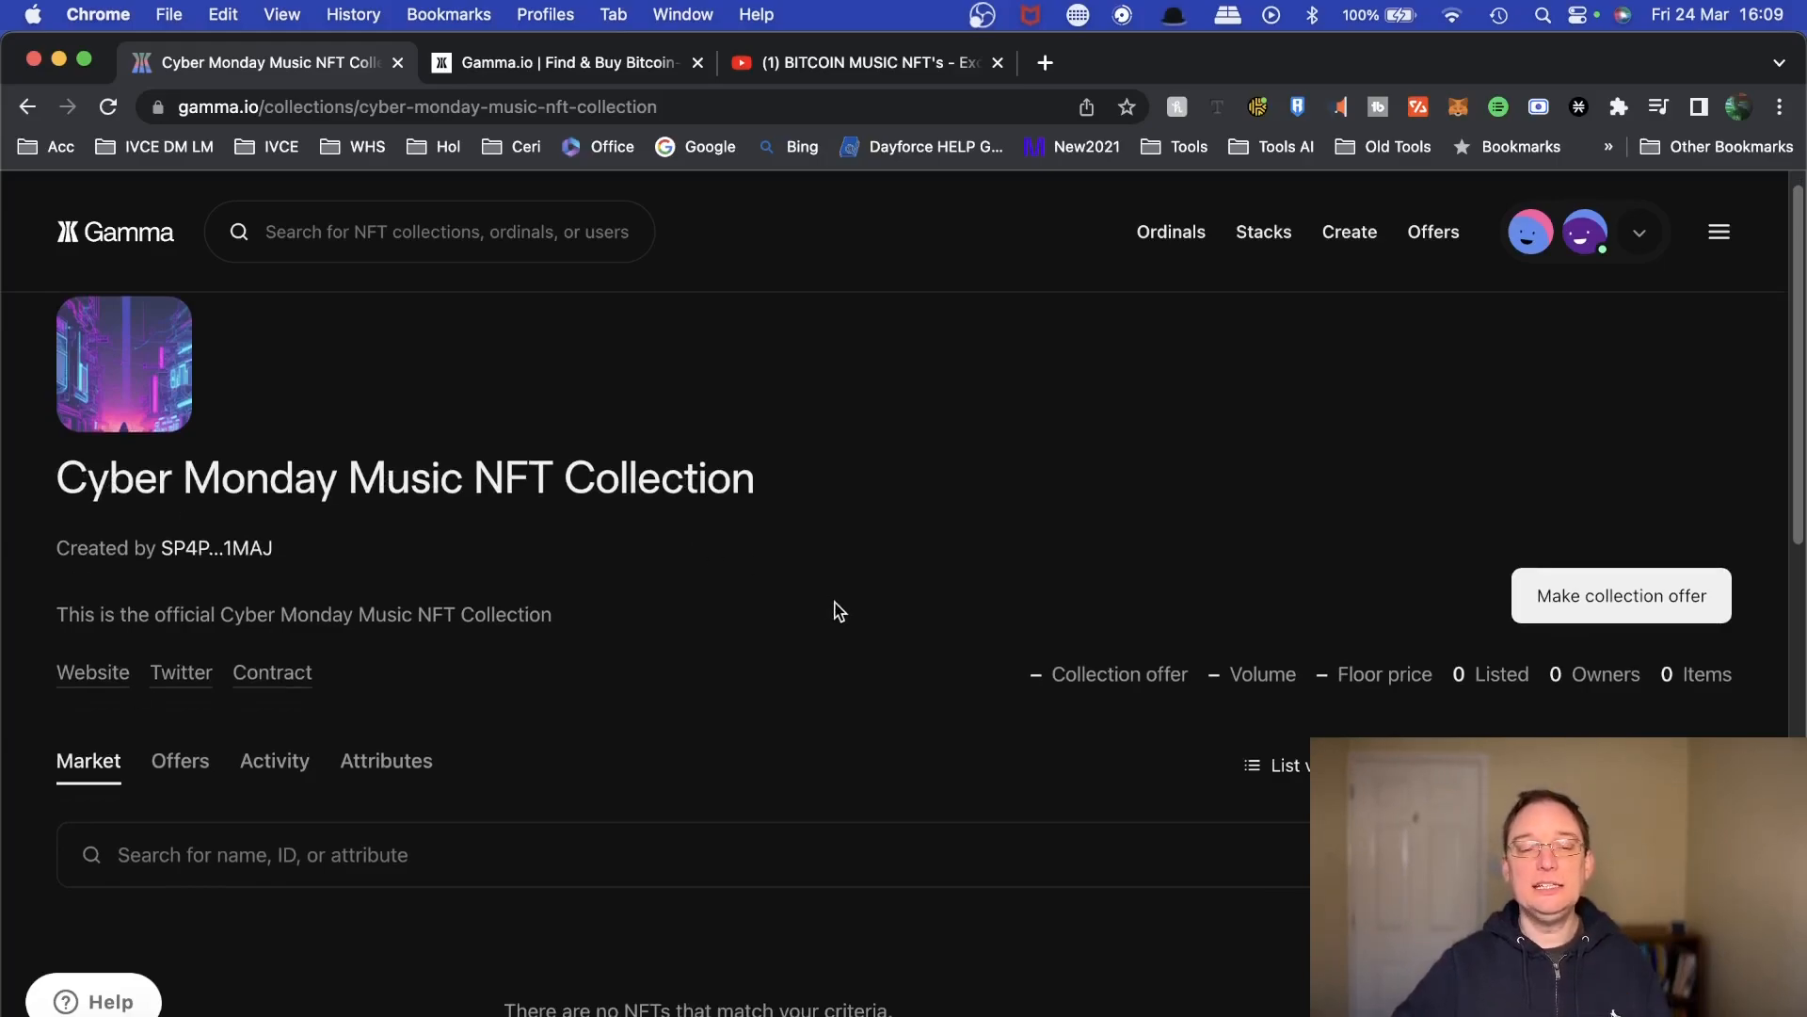
scroll(764, 651, "down", 4)
scroll(764, 652, "down", 1)
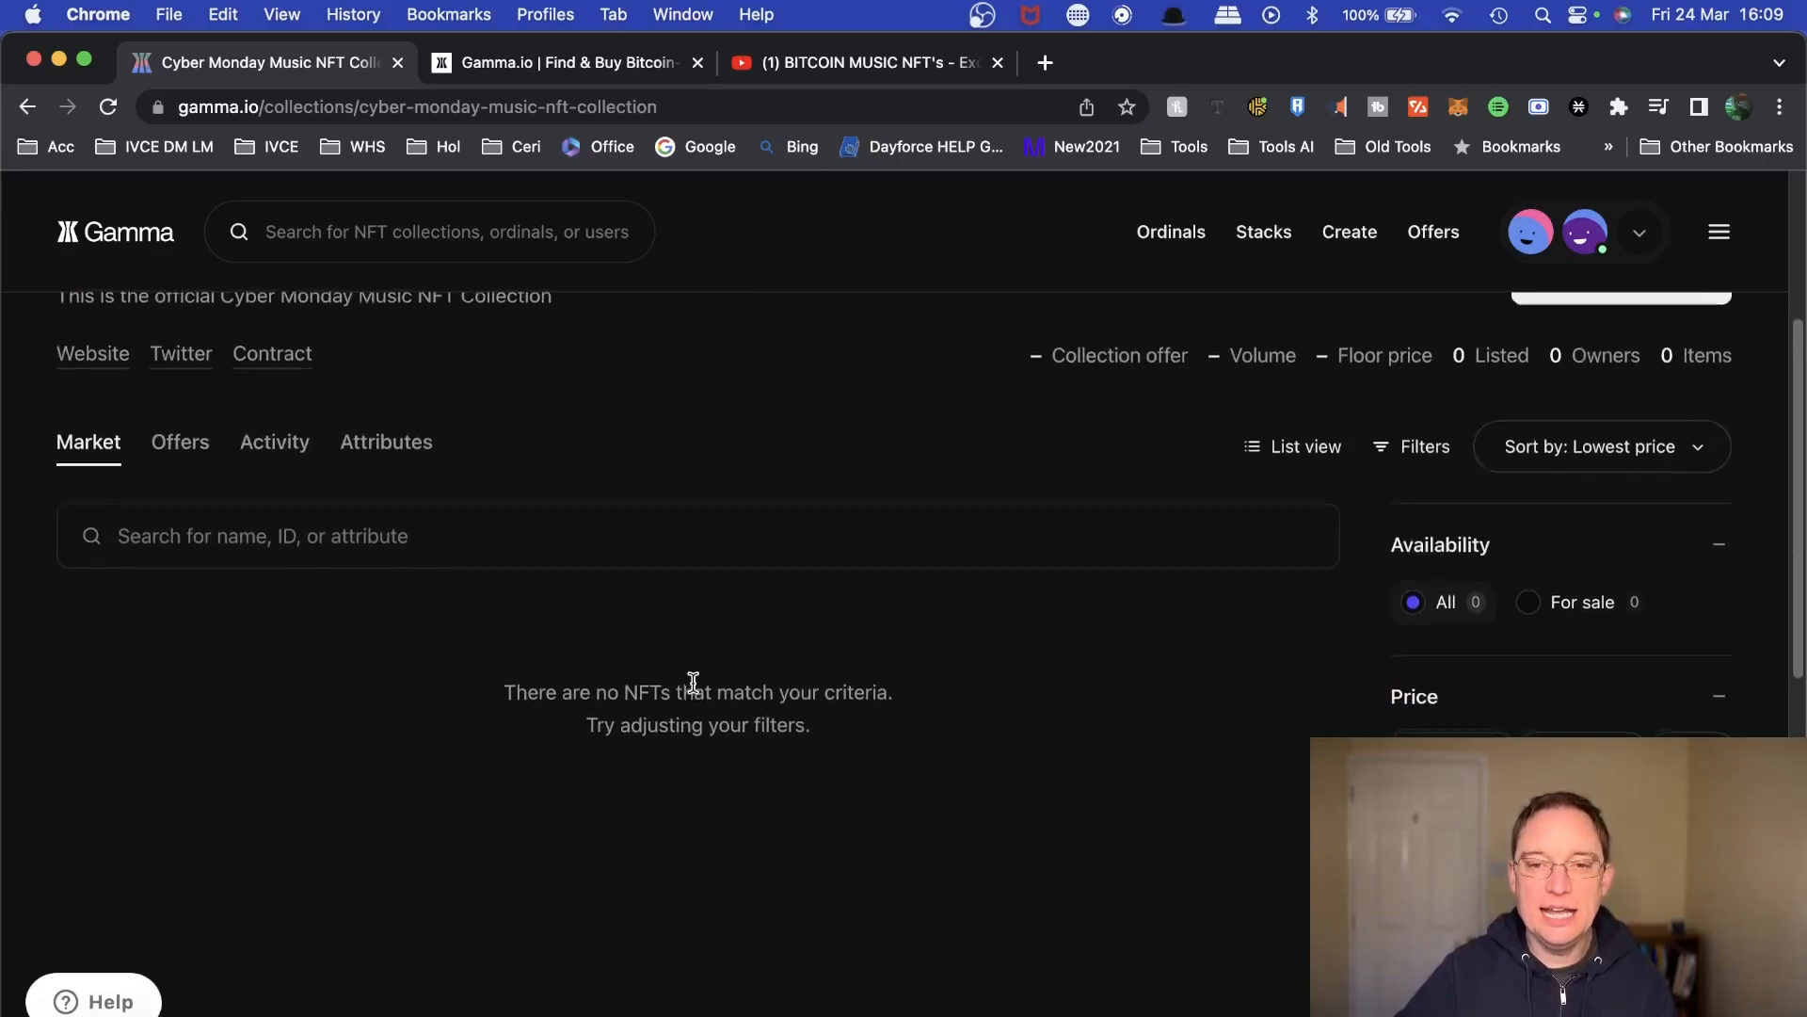
scroll(692, 687, "up", 5)
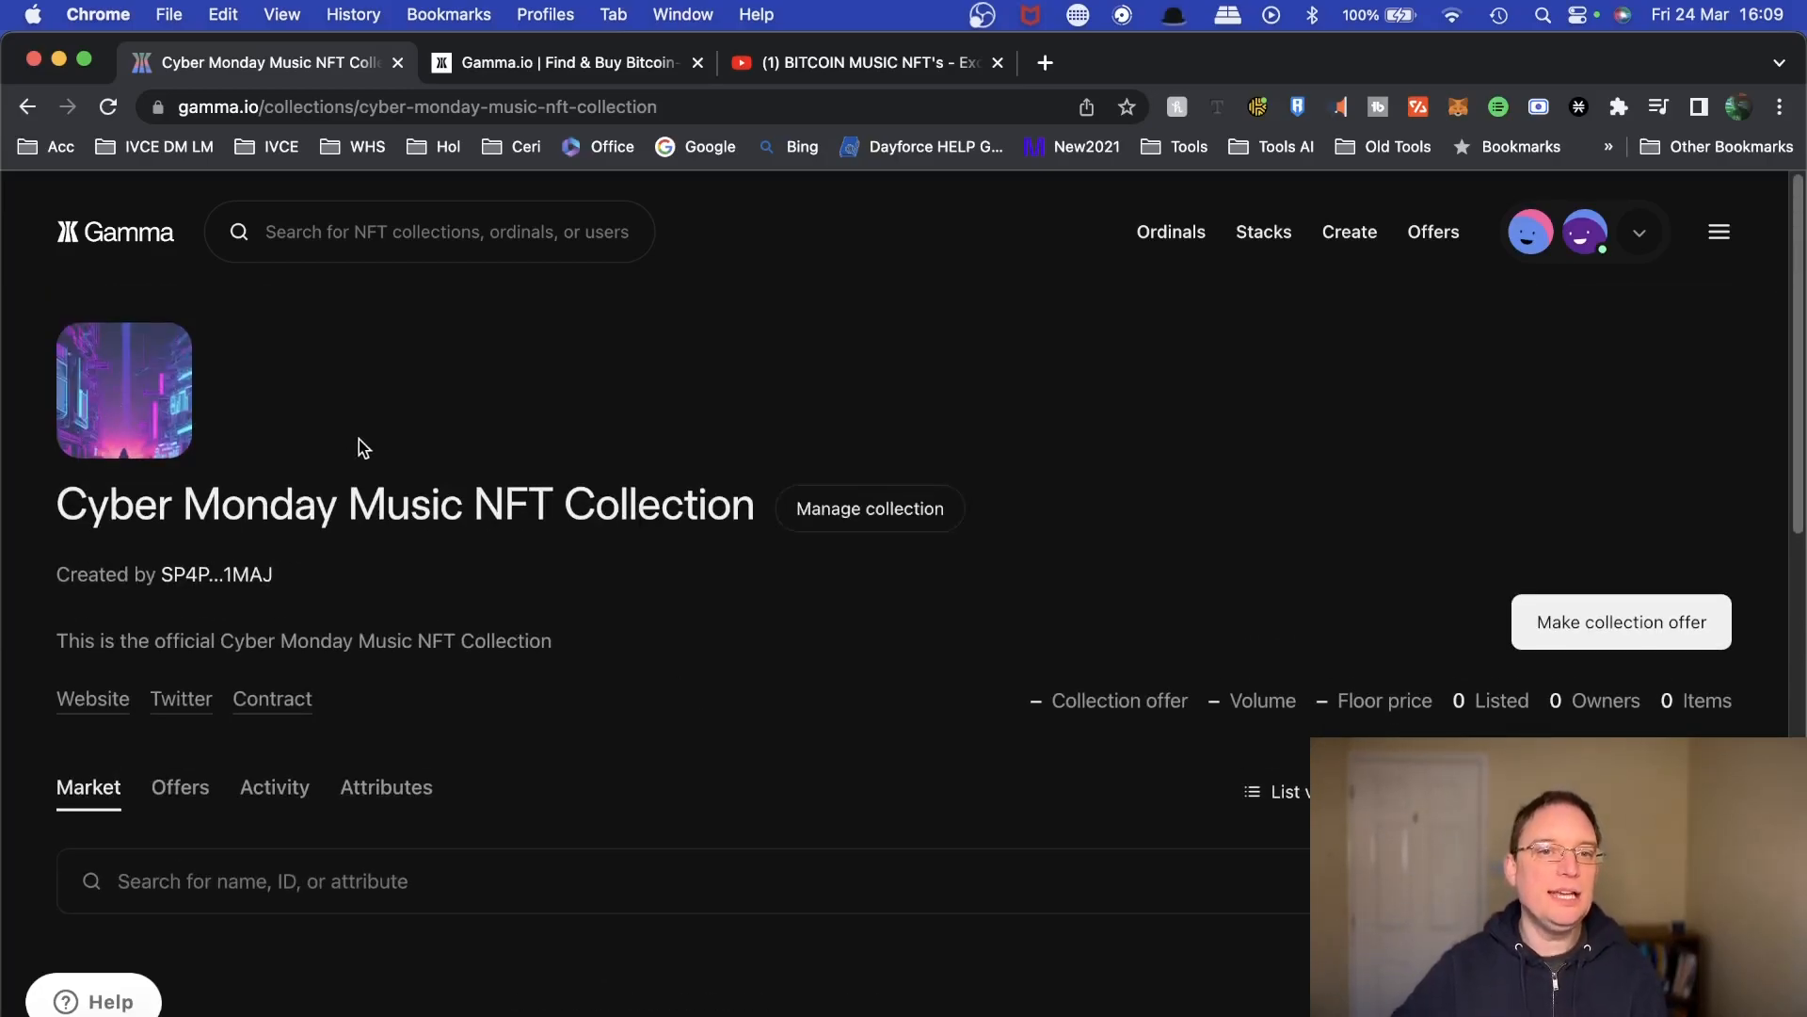
Open the collection's management page and review its description, category, Twitter handle and website metadata.
left_click(855, 505)
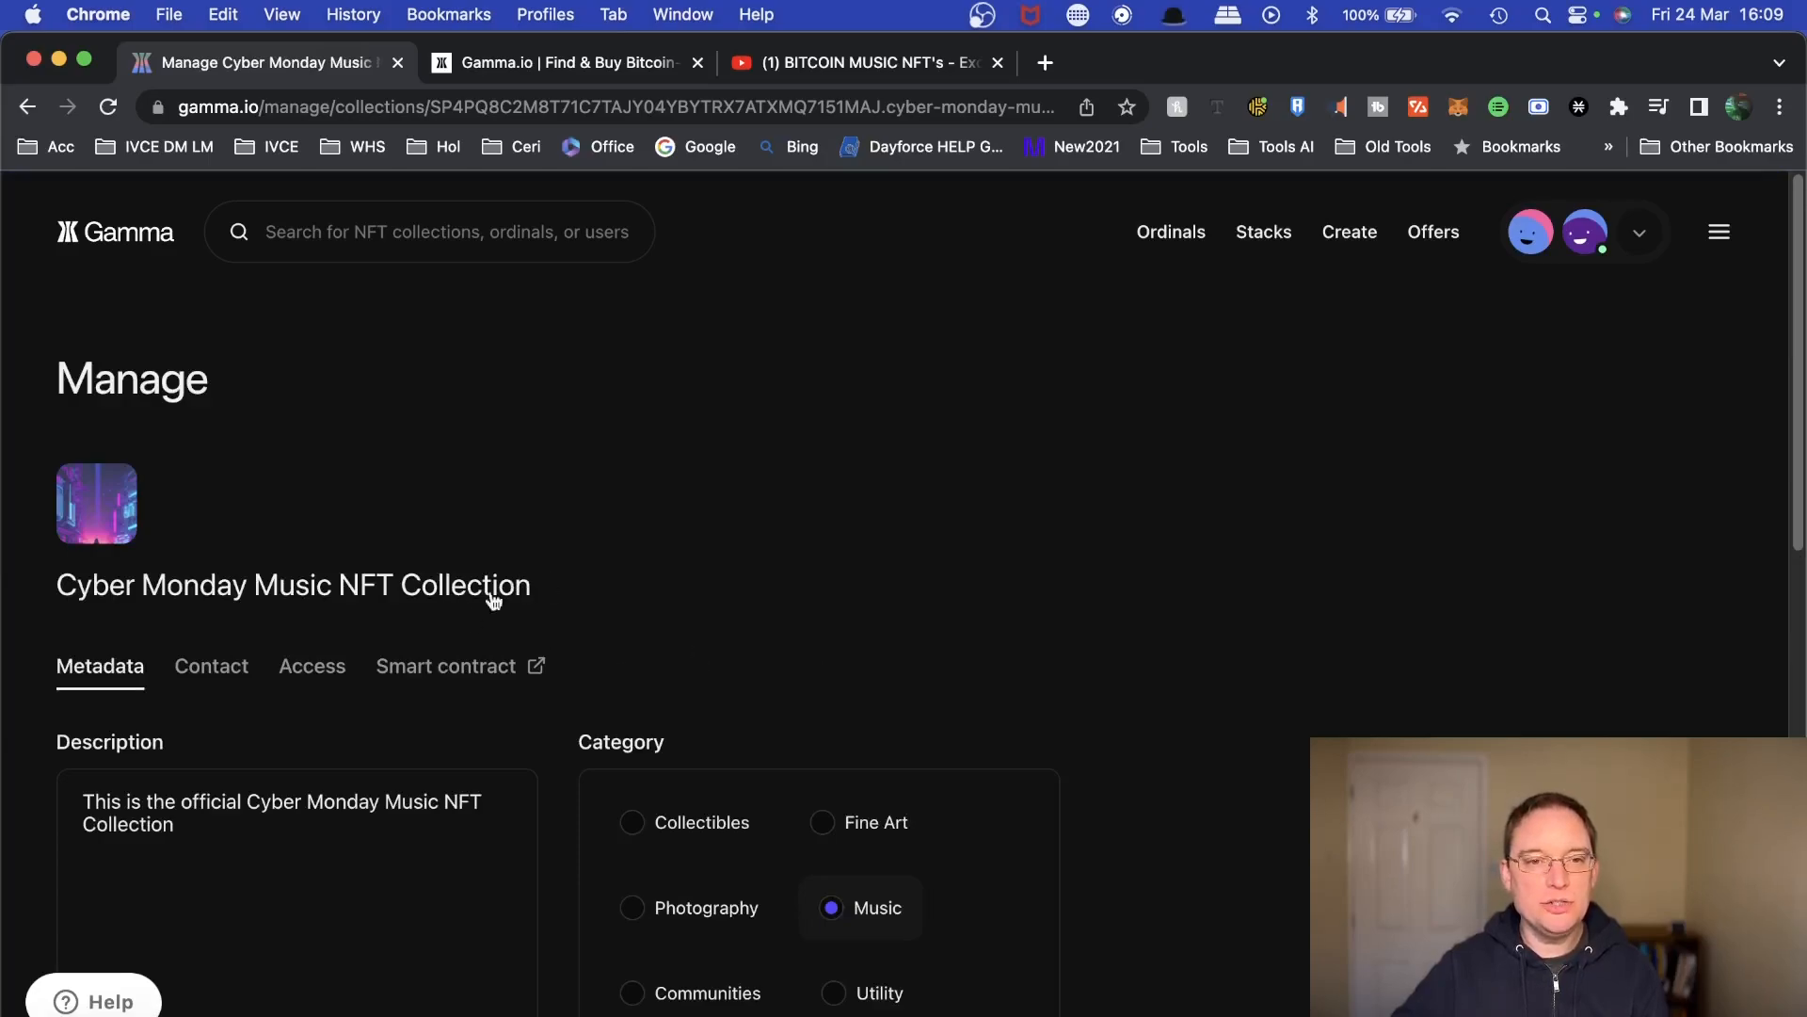
left_click(465, 847)
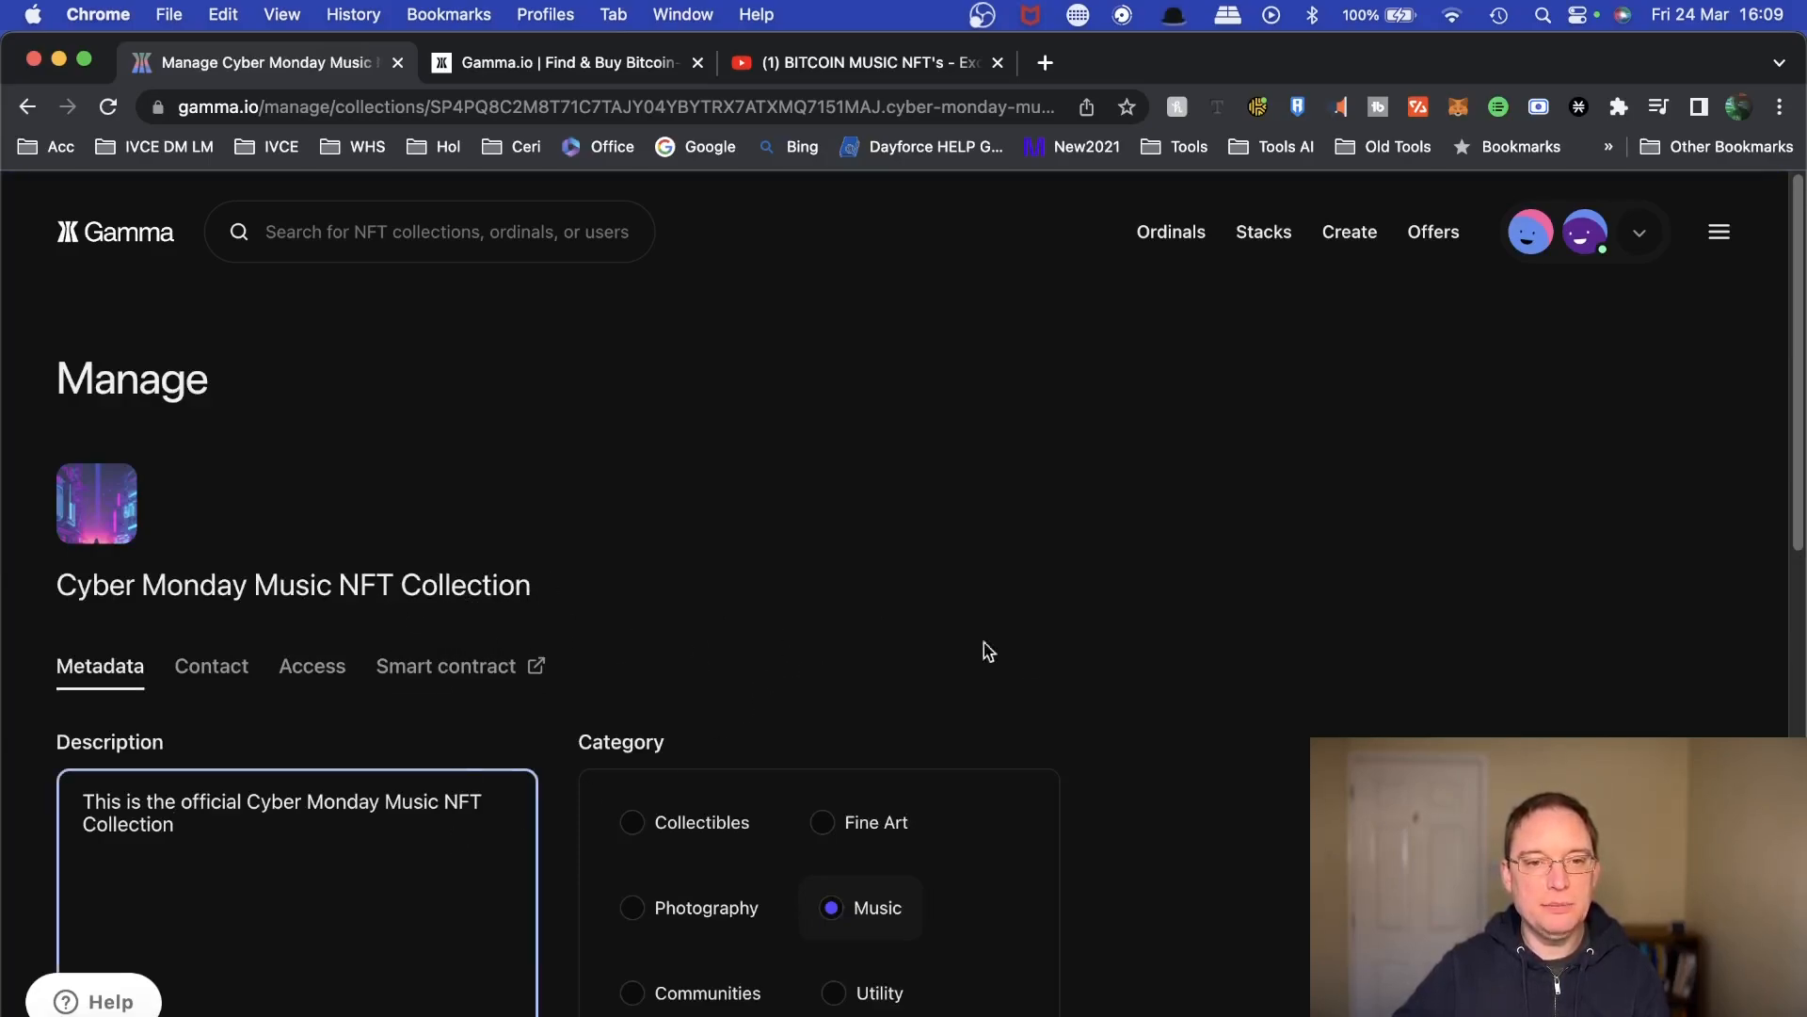
scroll(1071, 730, "down", 2)
scroll(1066, 721, "down", 4)
scroll(835, 415, "up", 1)
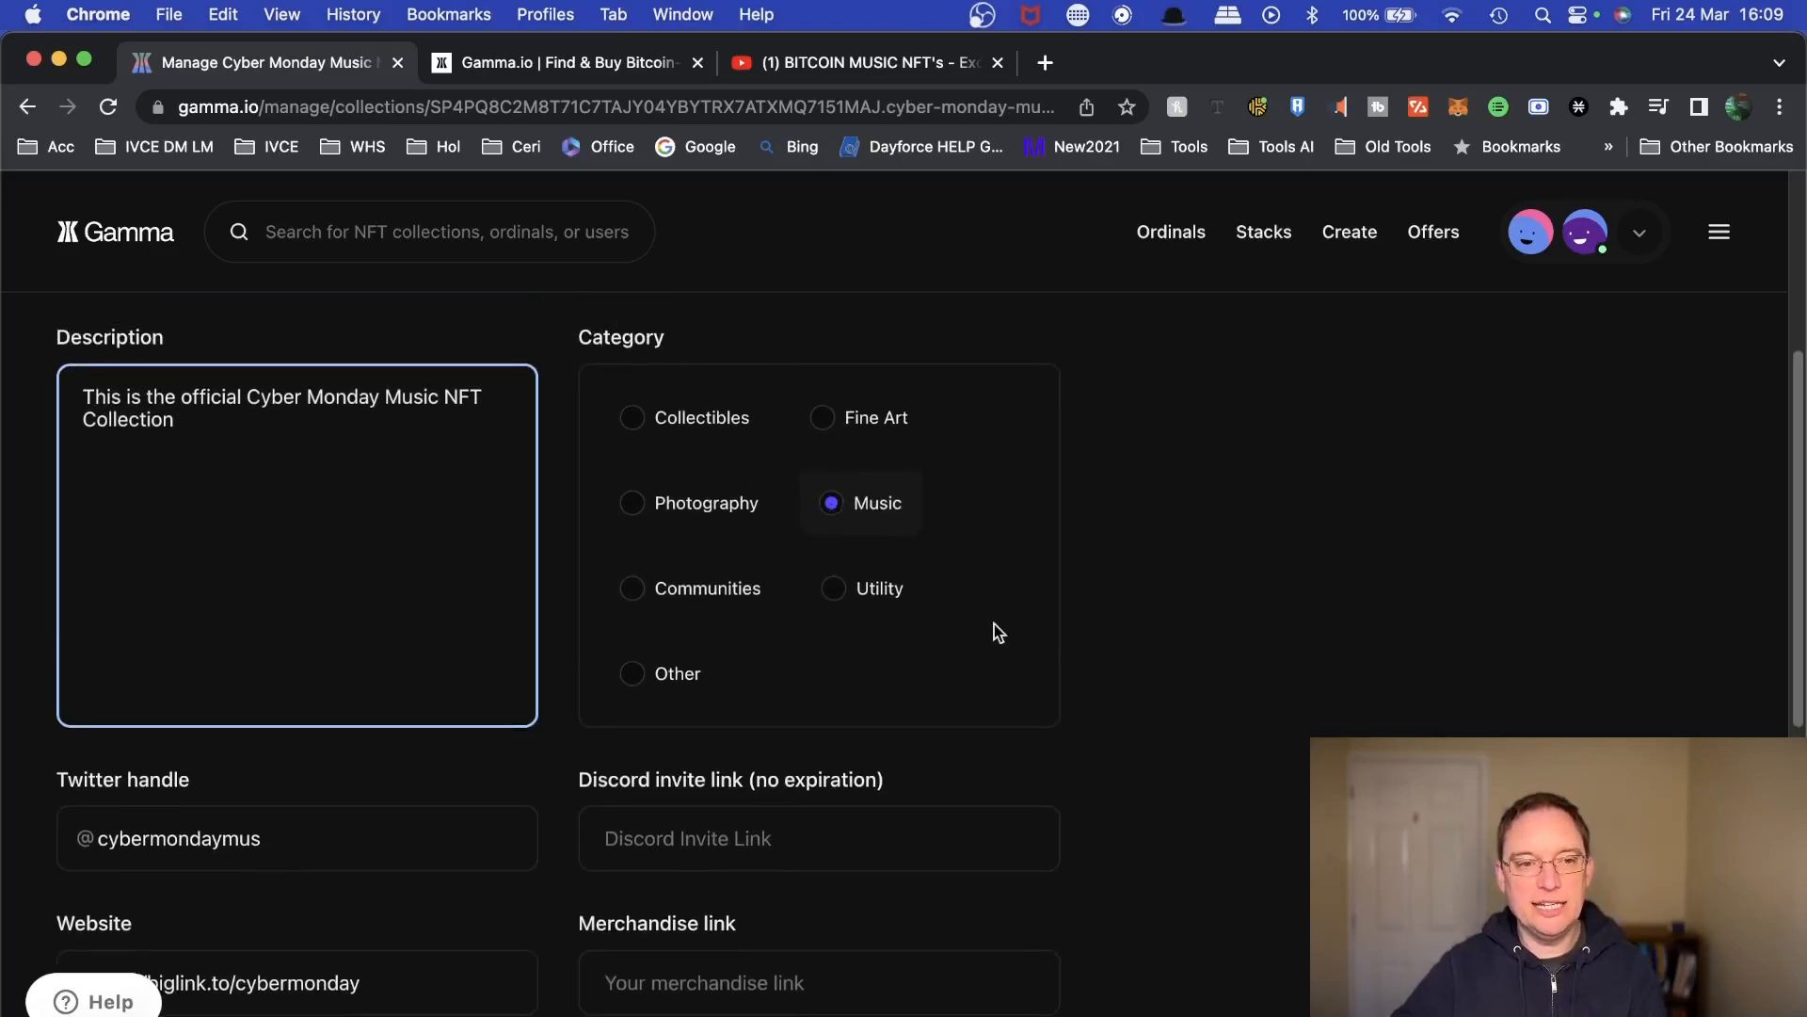
scroll(911, 750, "down", 6)
scroll(868, 525, "up", 5)
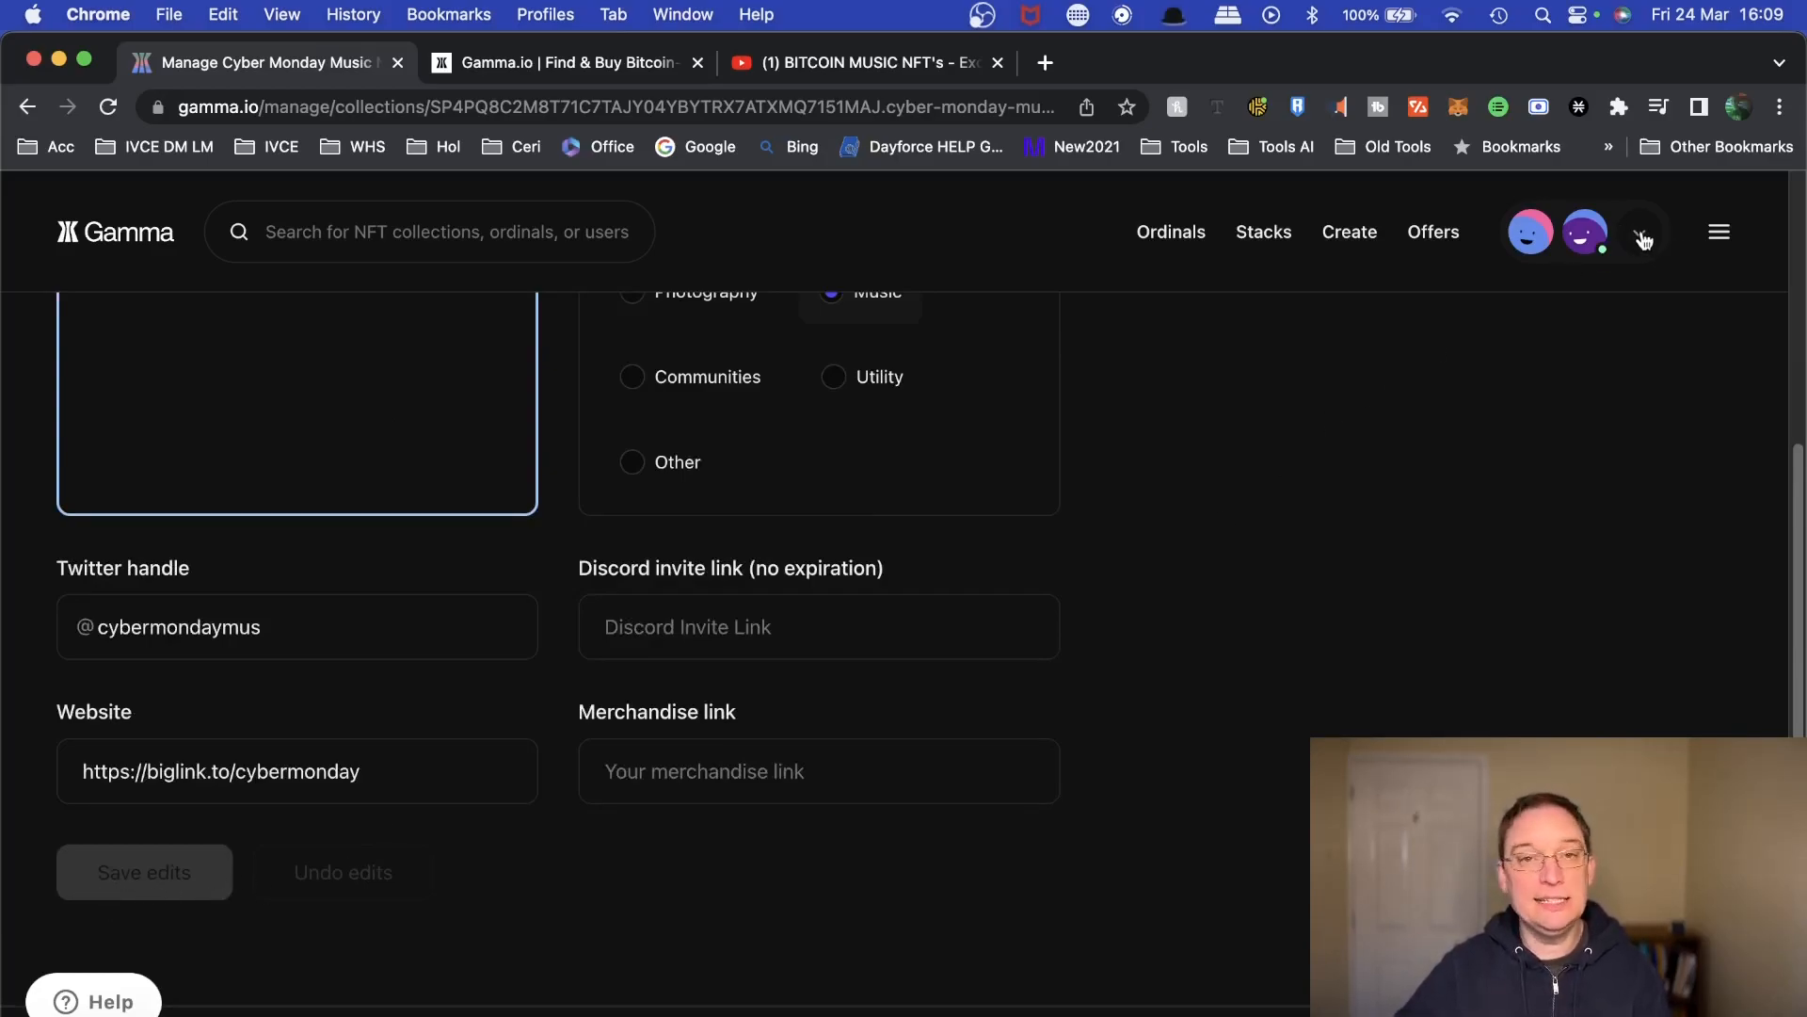
Open the artist's profile for editing, review the avatar, bio, website and Twitter settings, and return without changing them.
left_click(1583, 247)
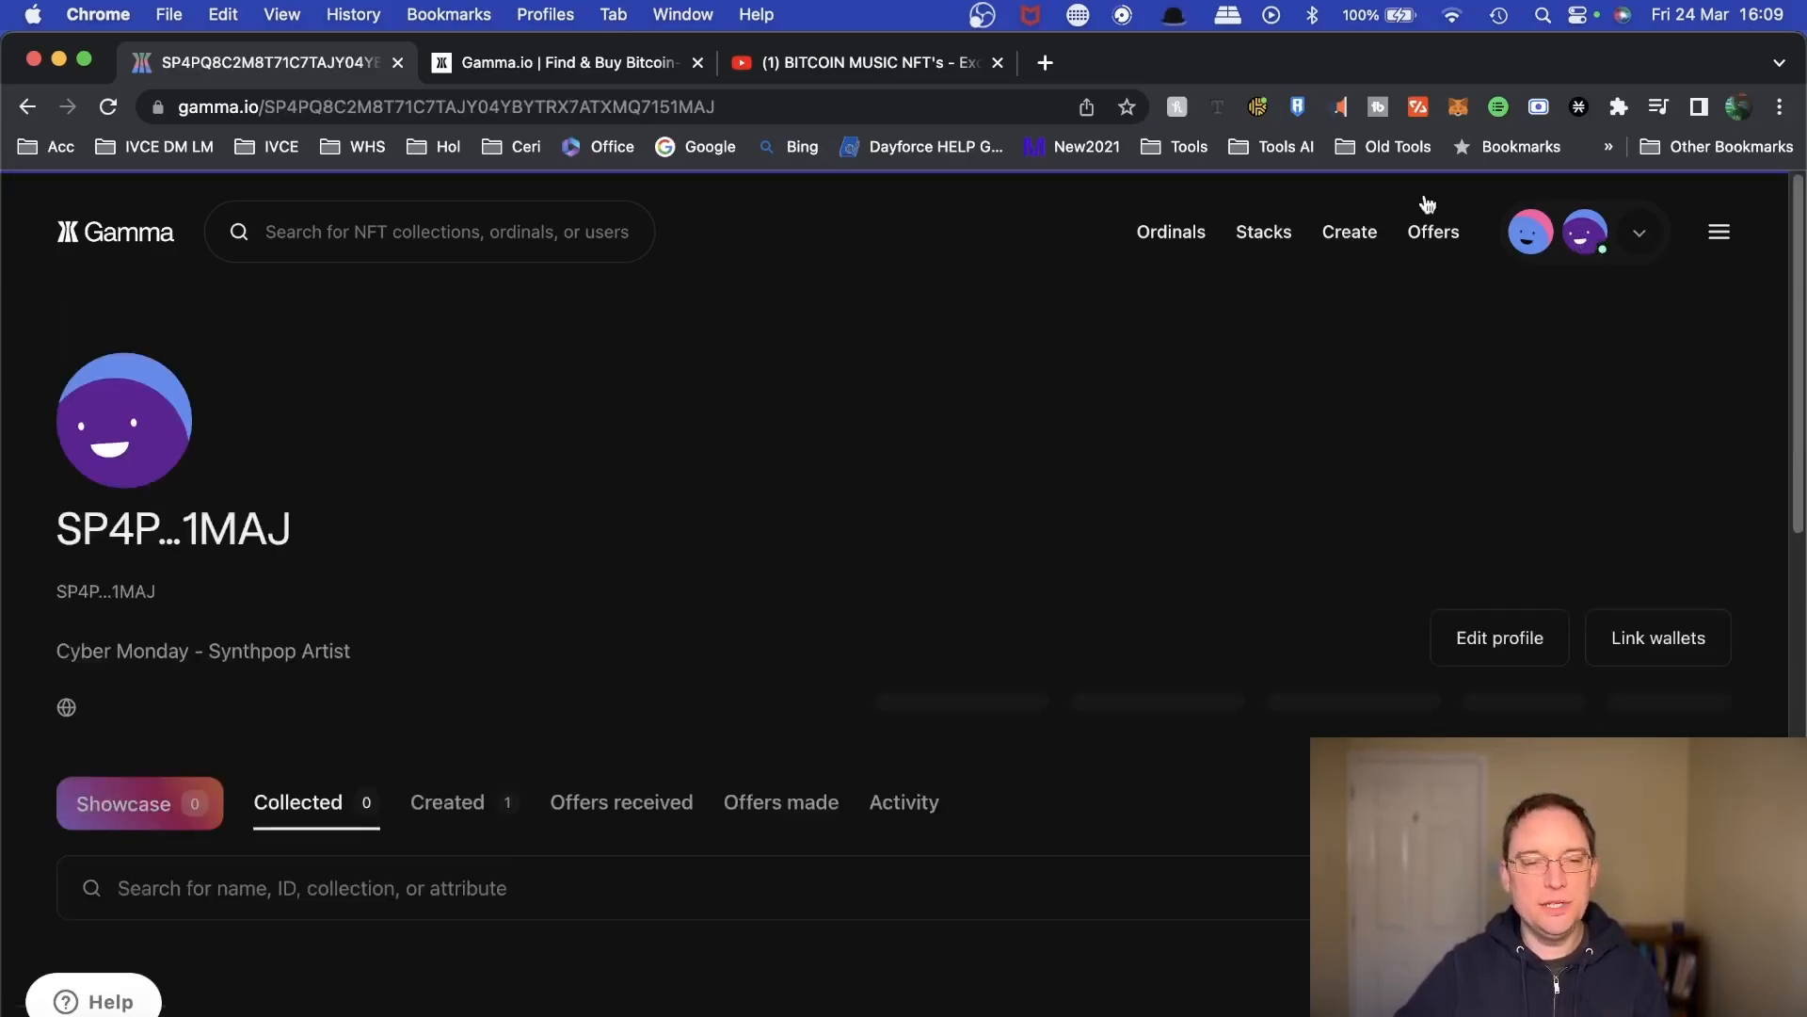
left_click(1499, 635)
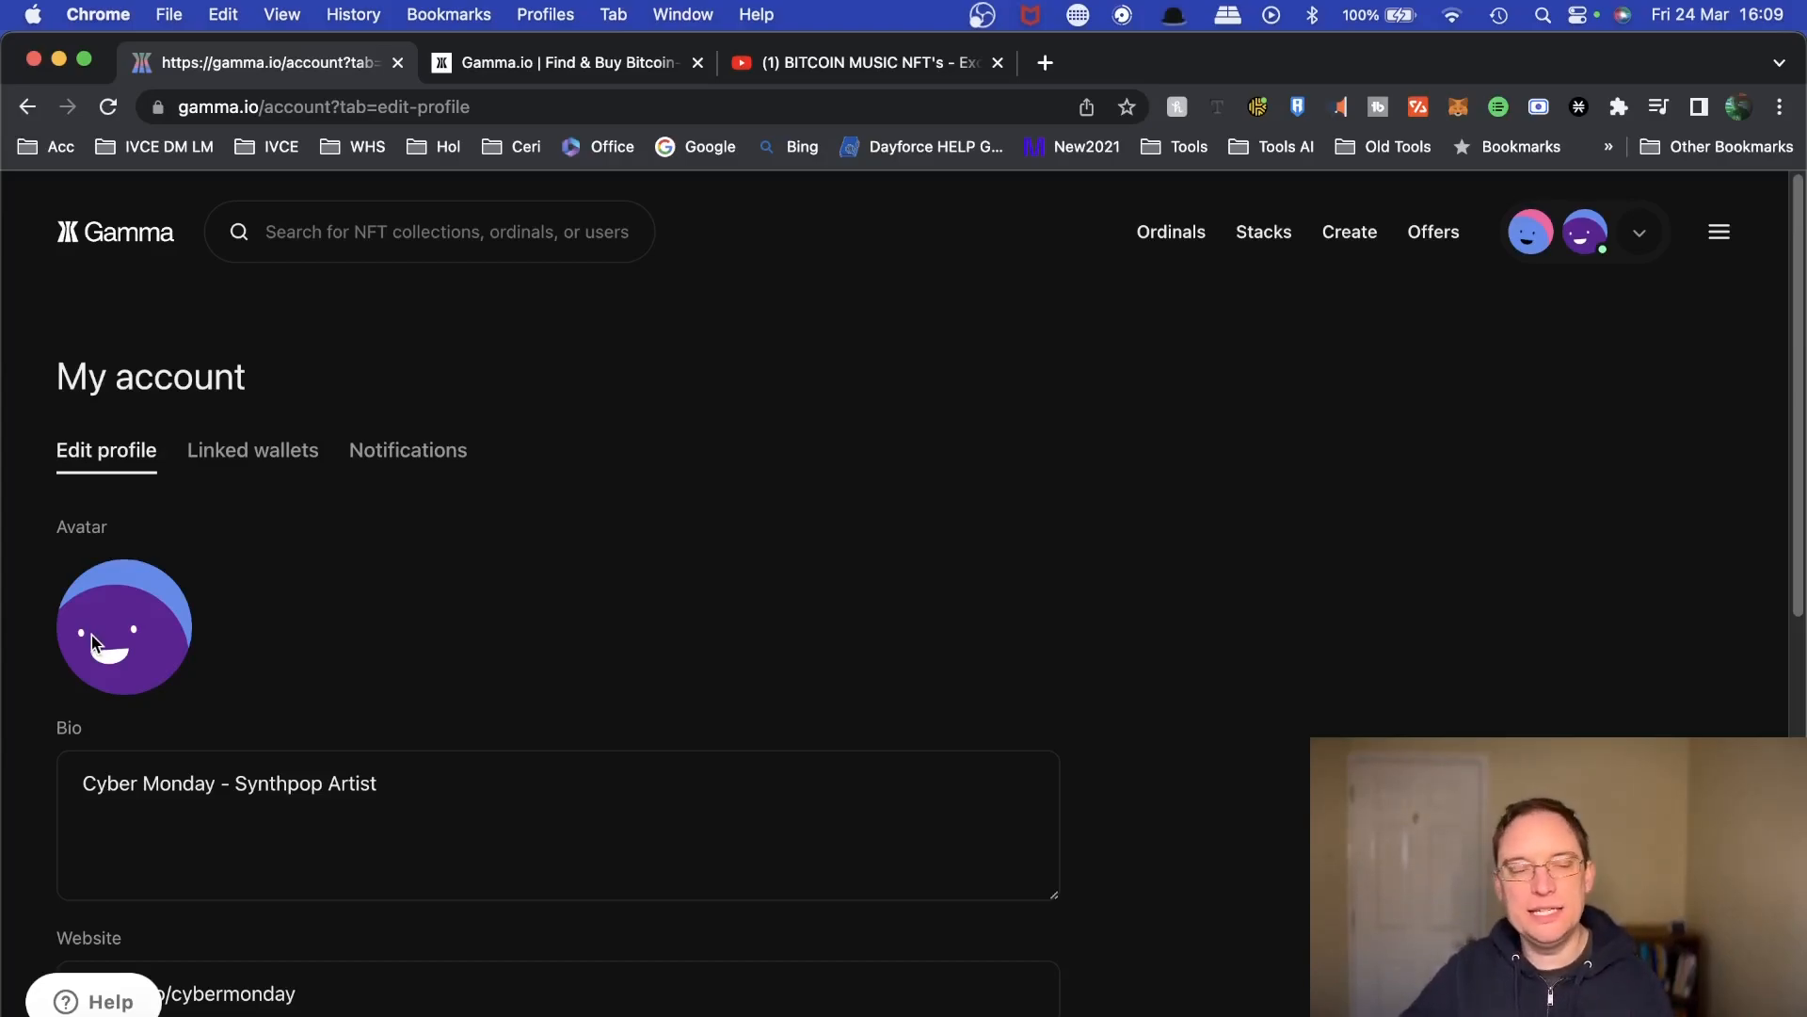
scroll(415, 762, "down", 3)
left_click(405, 749)
left_click(390, 724)
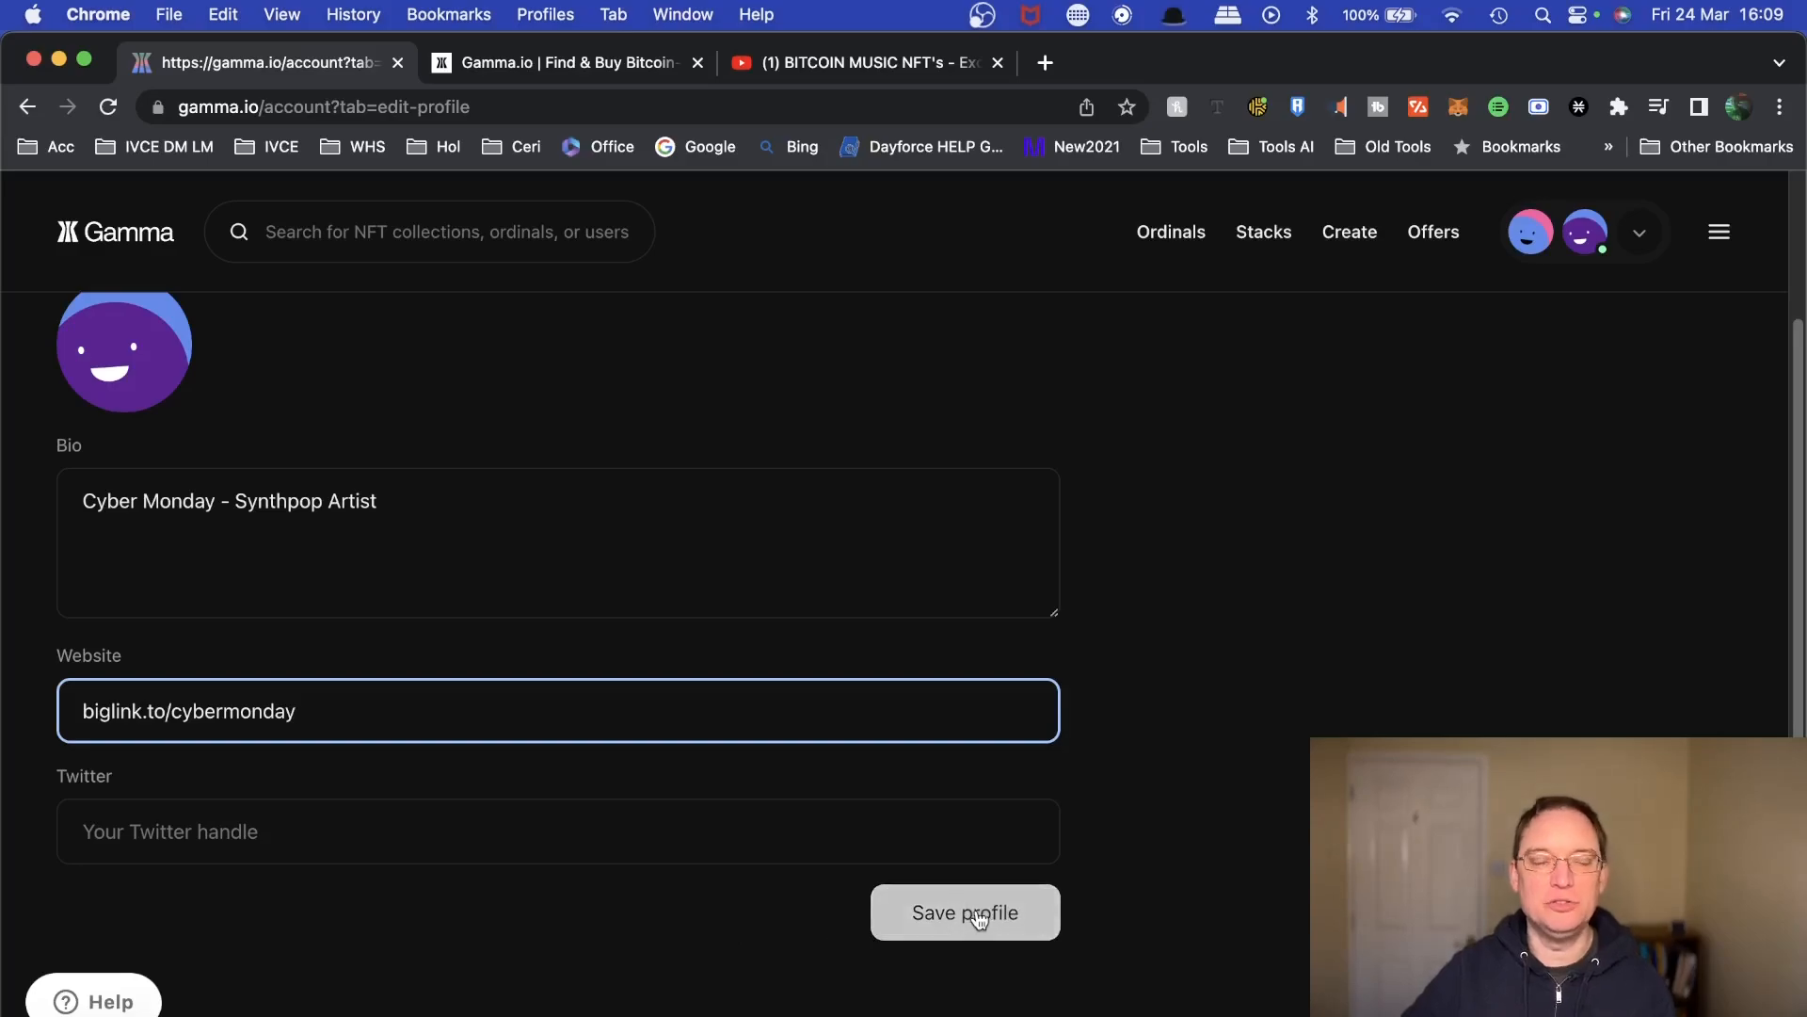
scroll(261, 301, "up", 3)
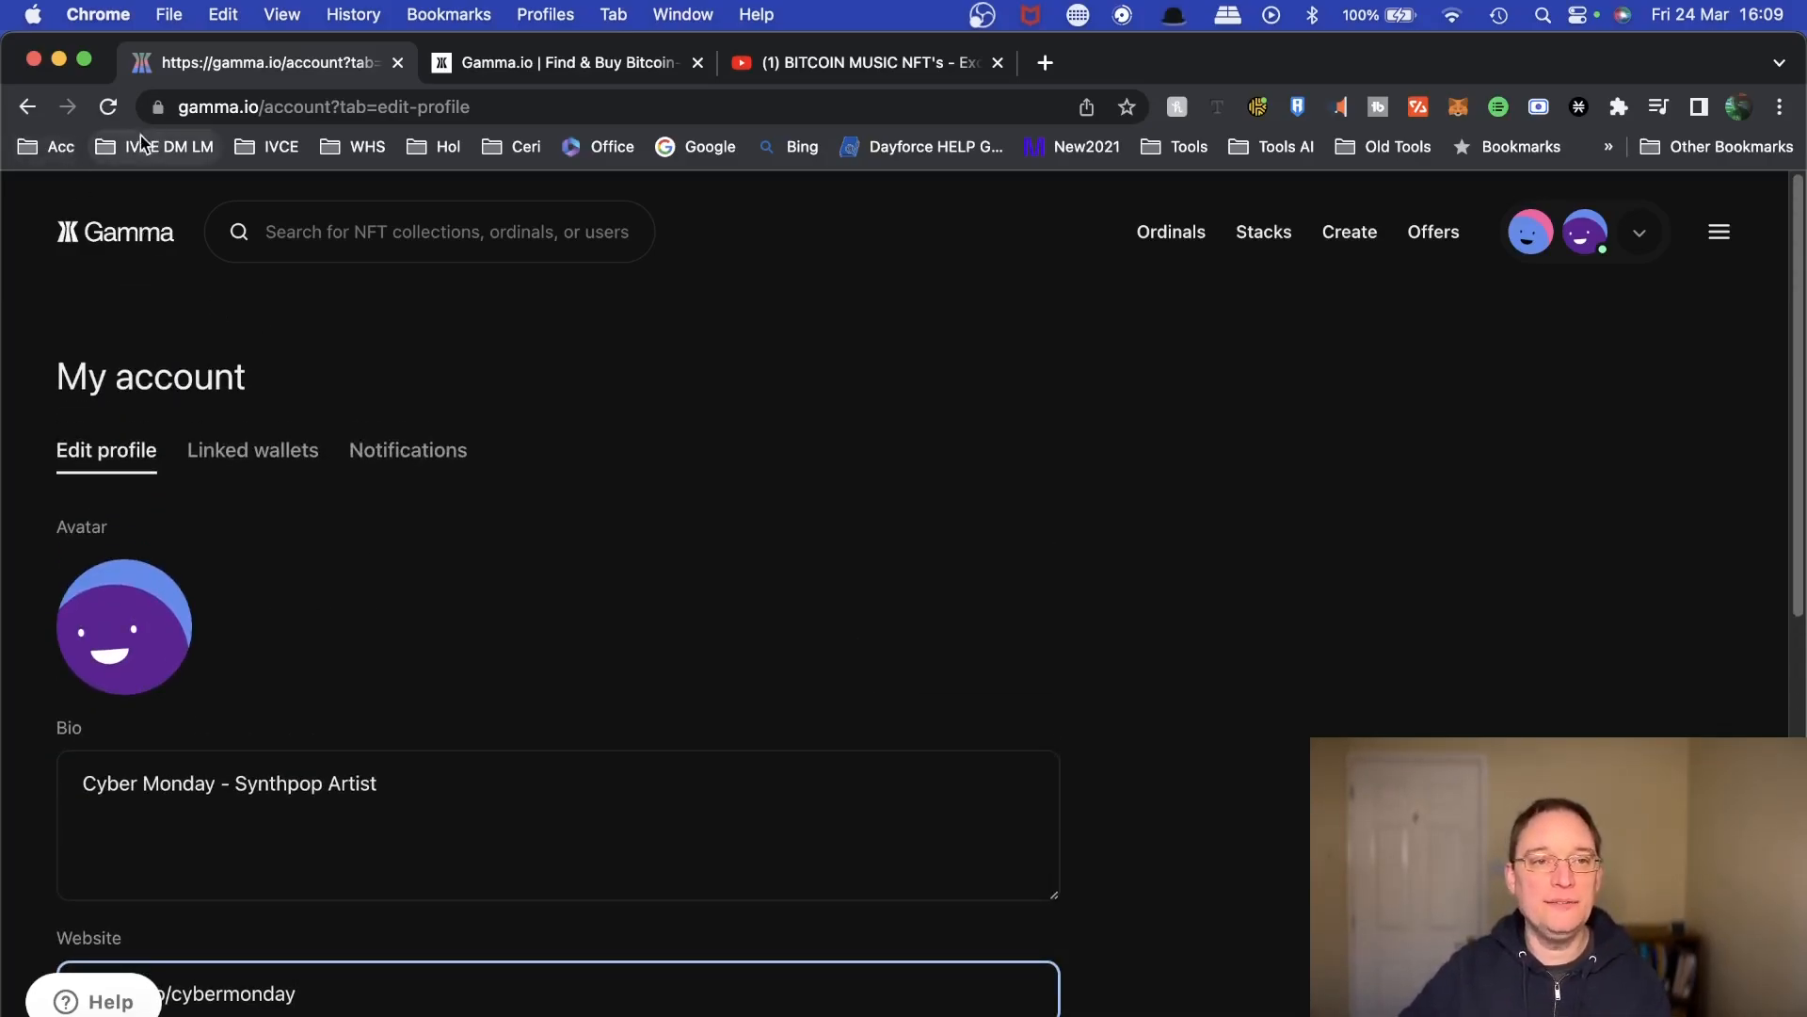
left_click(28, 106)
left_click(27, 106)
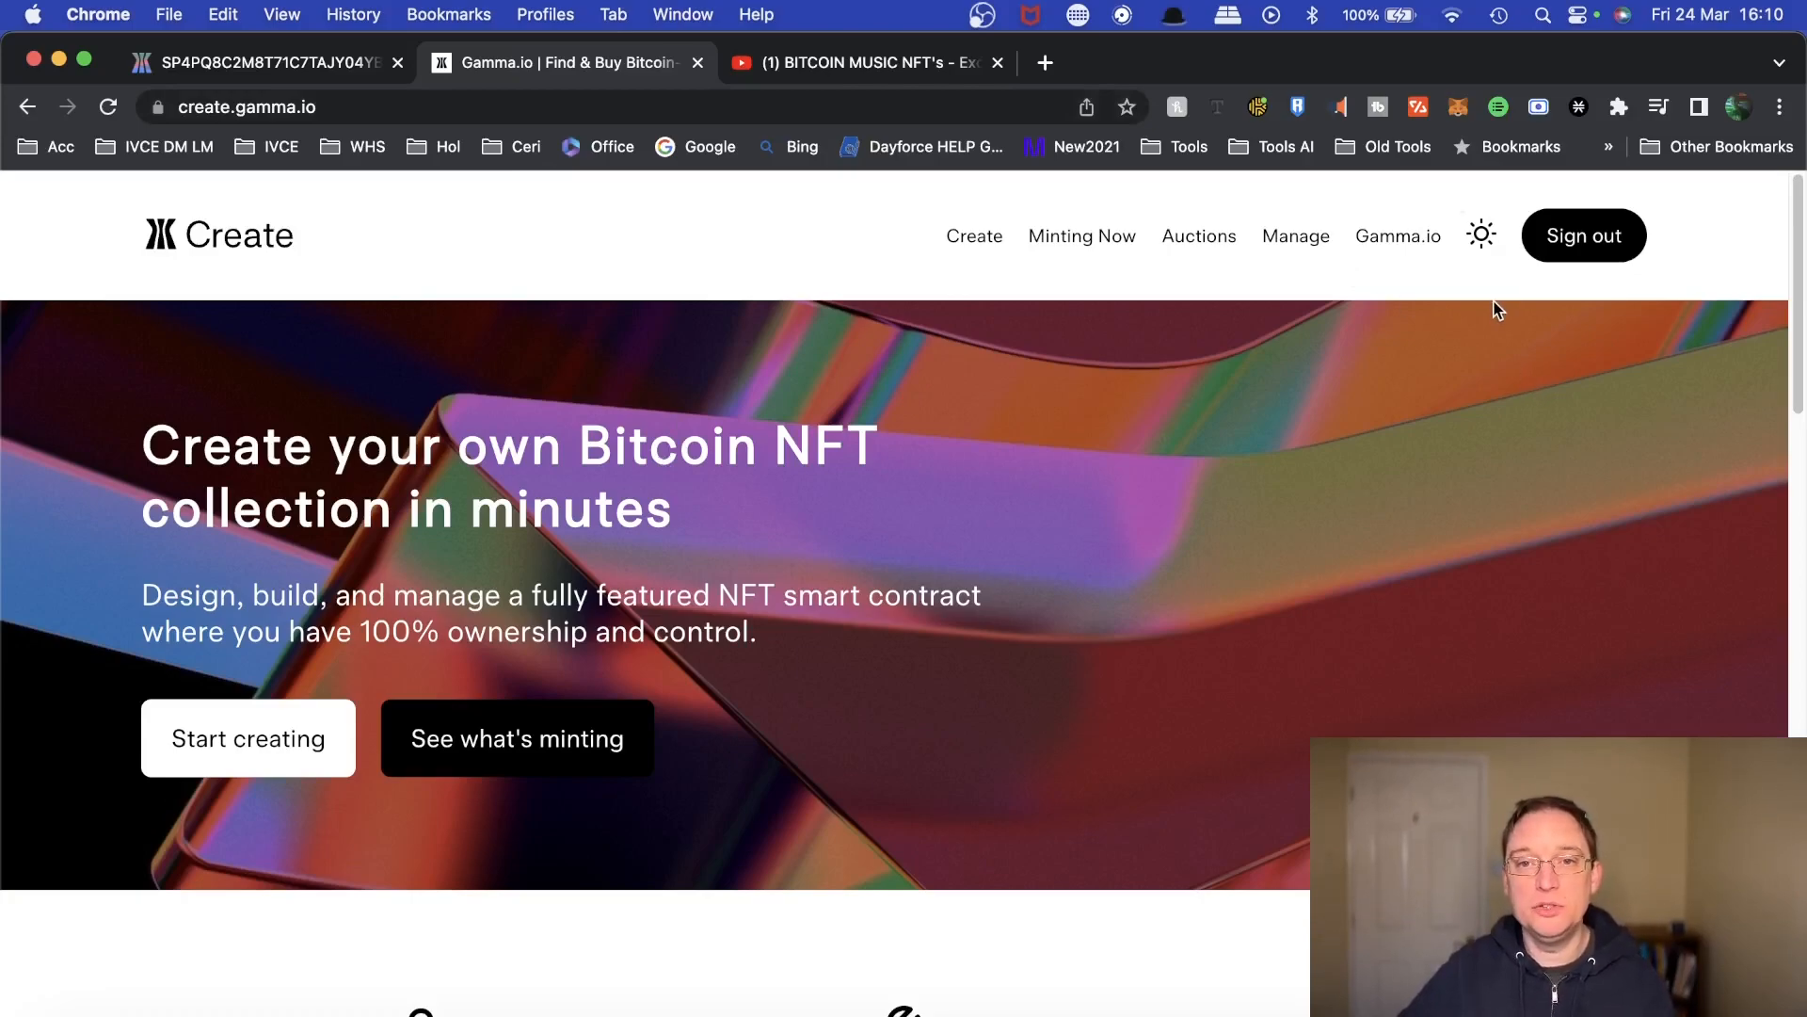
Open the cyber-monday-music-nft-collection contract from the smart contract manager on the Create site and review its overview functions.
left_click(1294, 246)
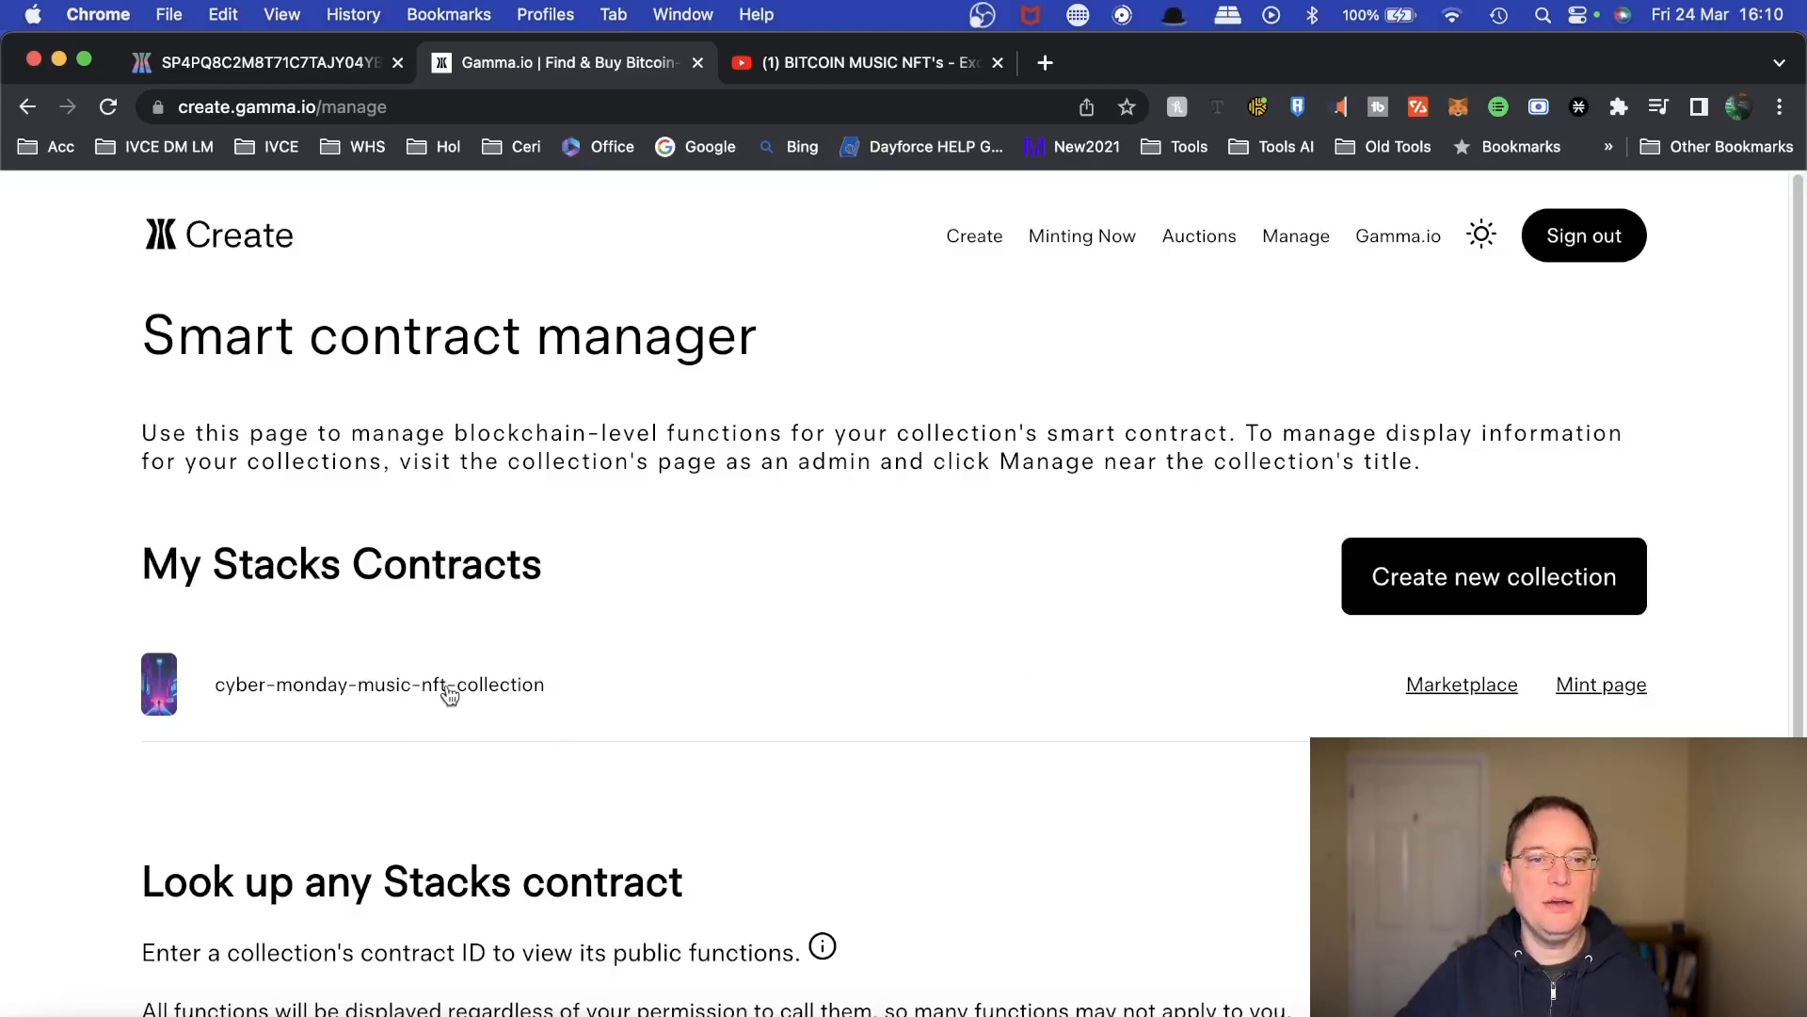
left_click(509, 694)
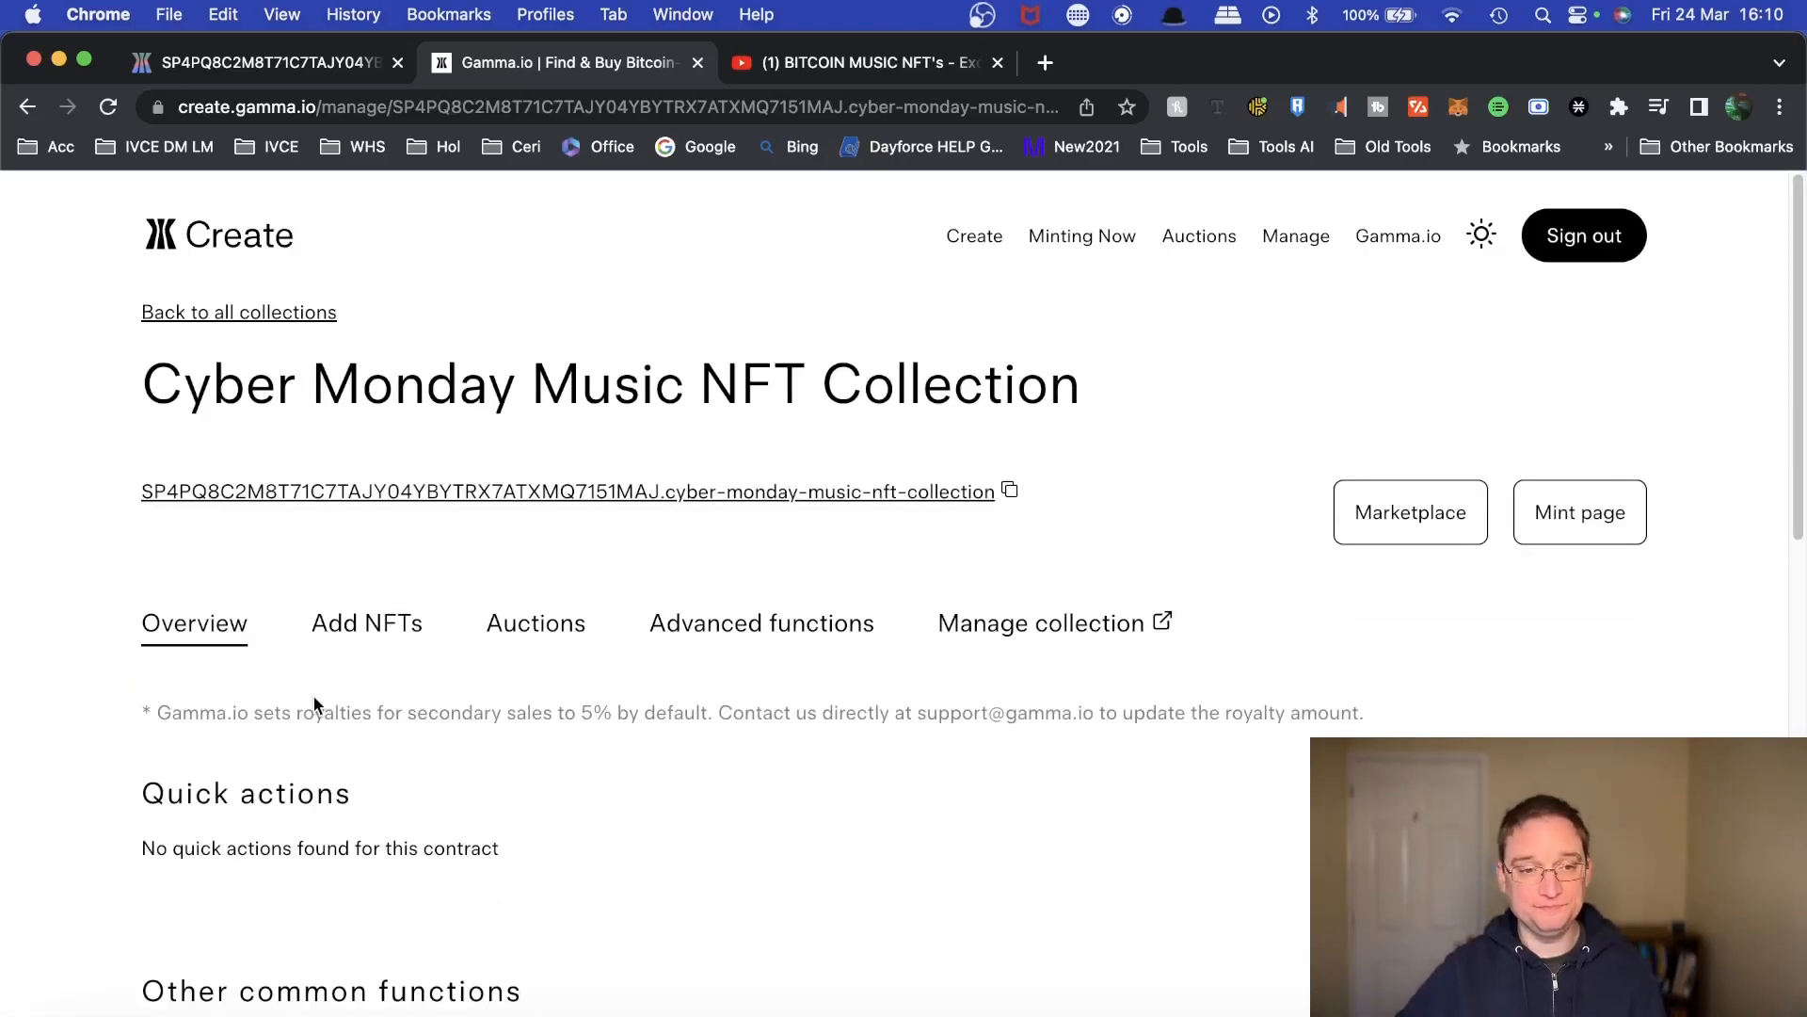
scroll(134, 441, "down", 4)
scroll(665, 786, "down", 5)
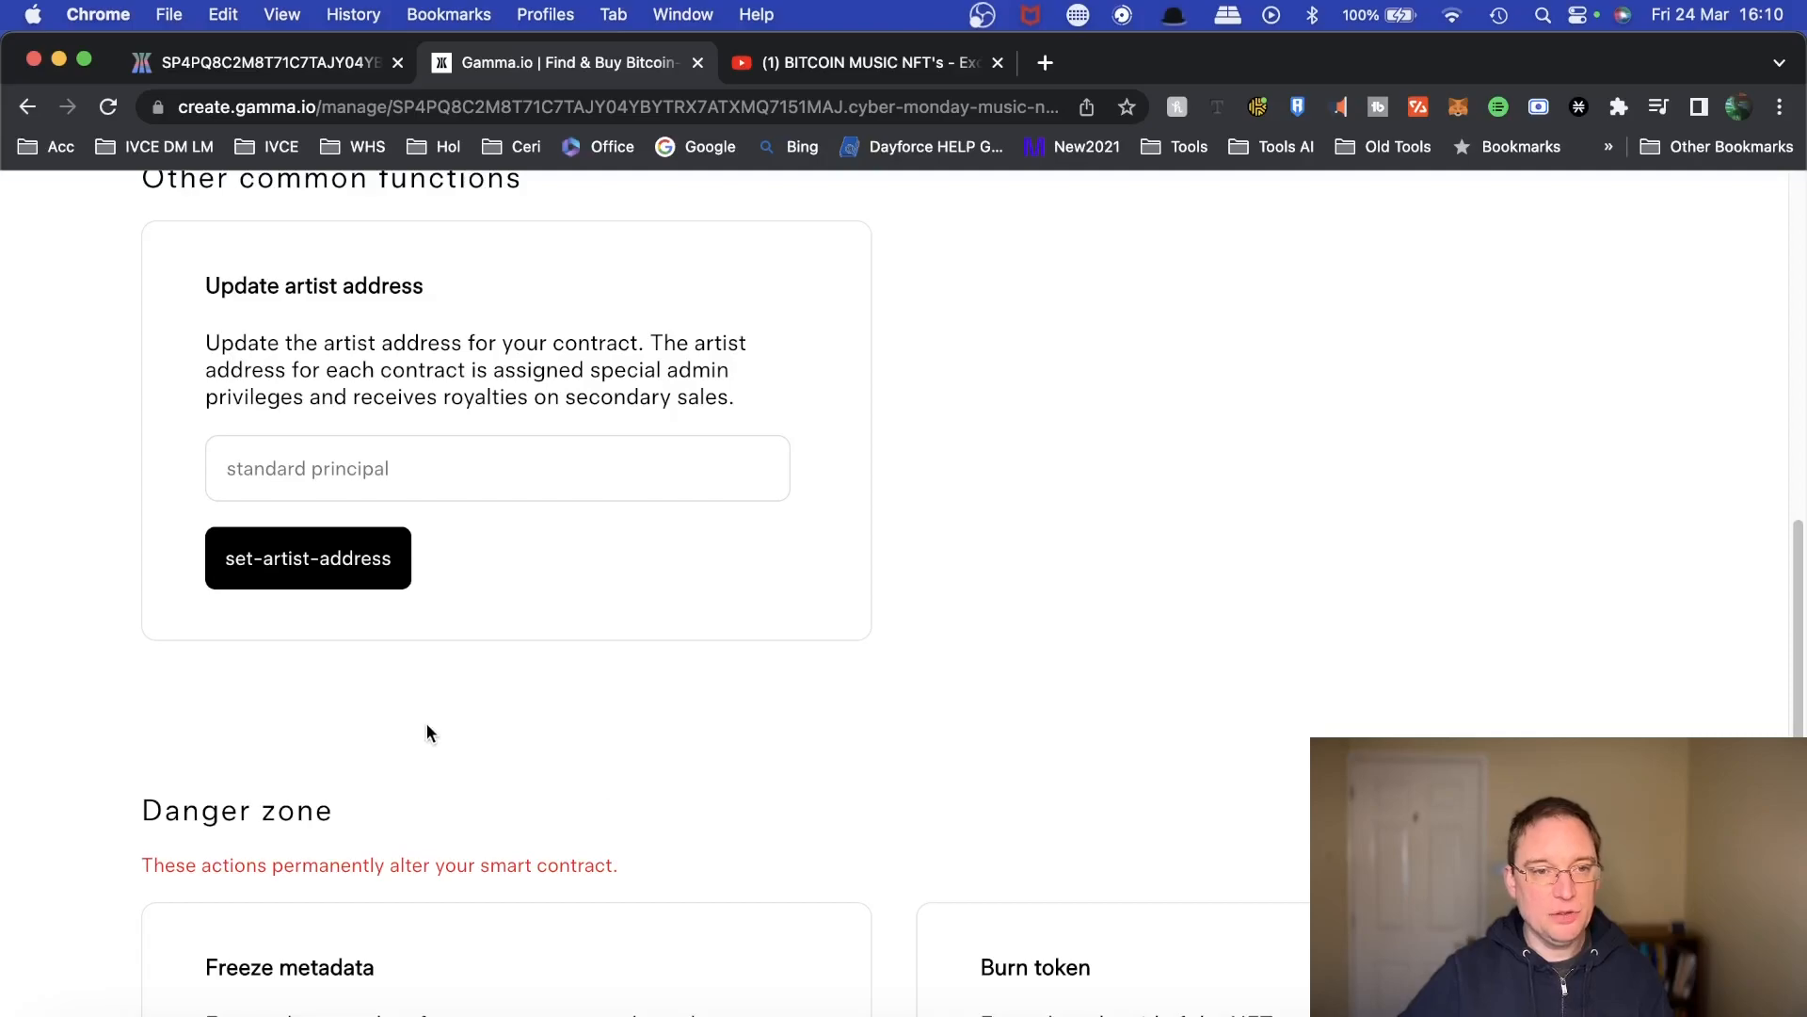
scroll(590, 759, "up", 9)
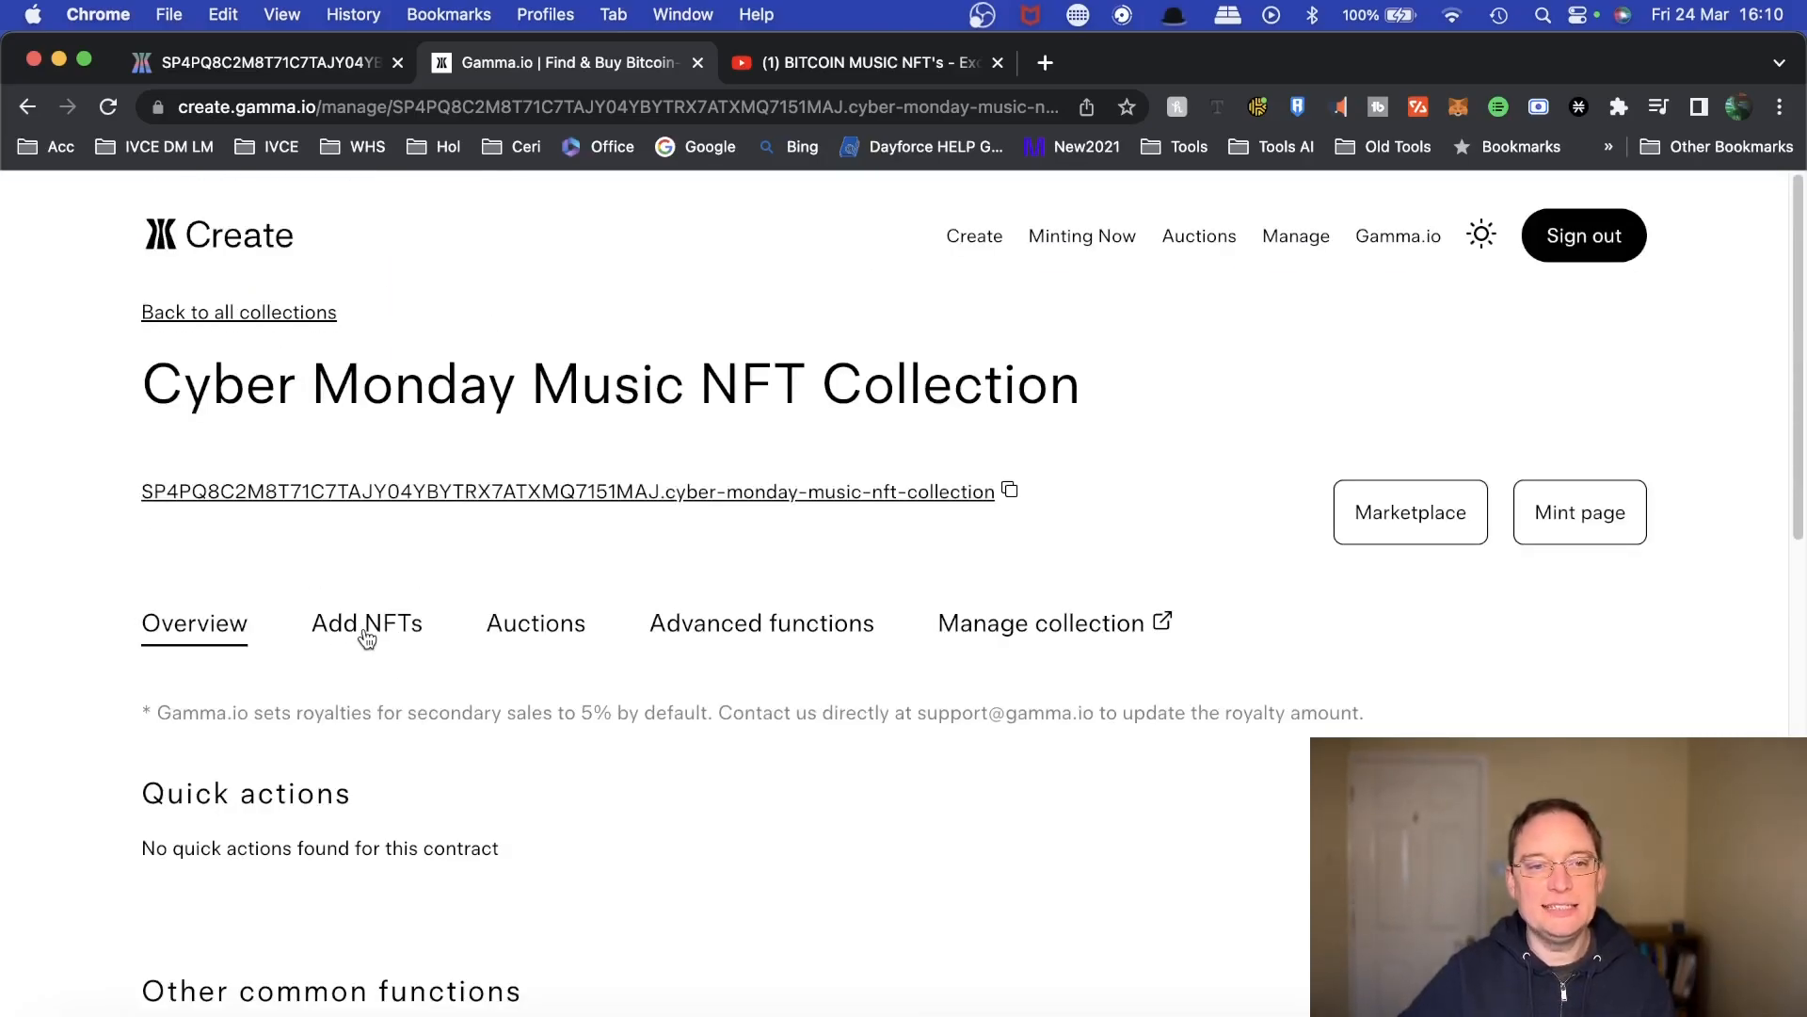
Upload the music video file from Finder as a new NFT for the Cyber Monday Music NFT Collection.
left_click(366, 638)
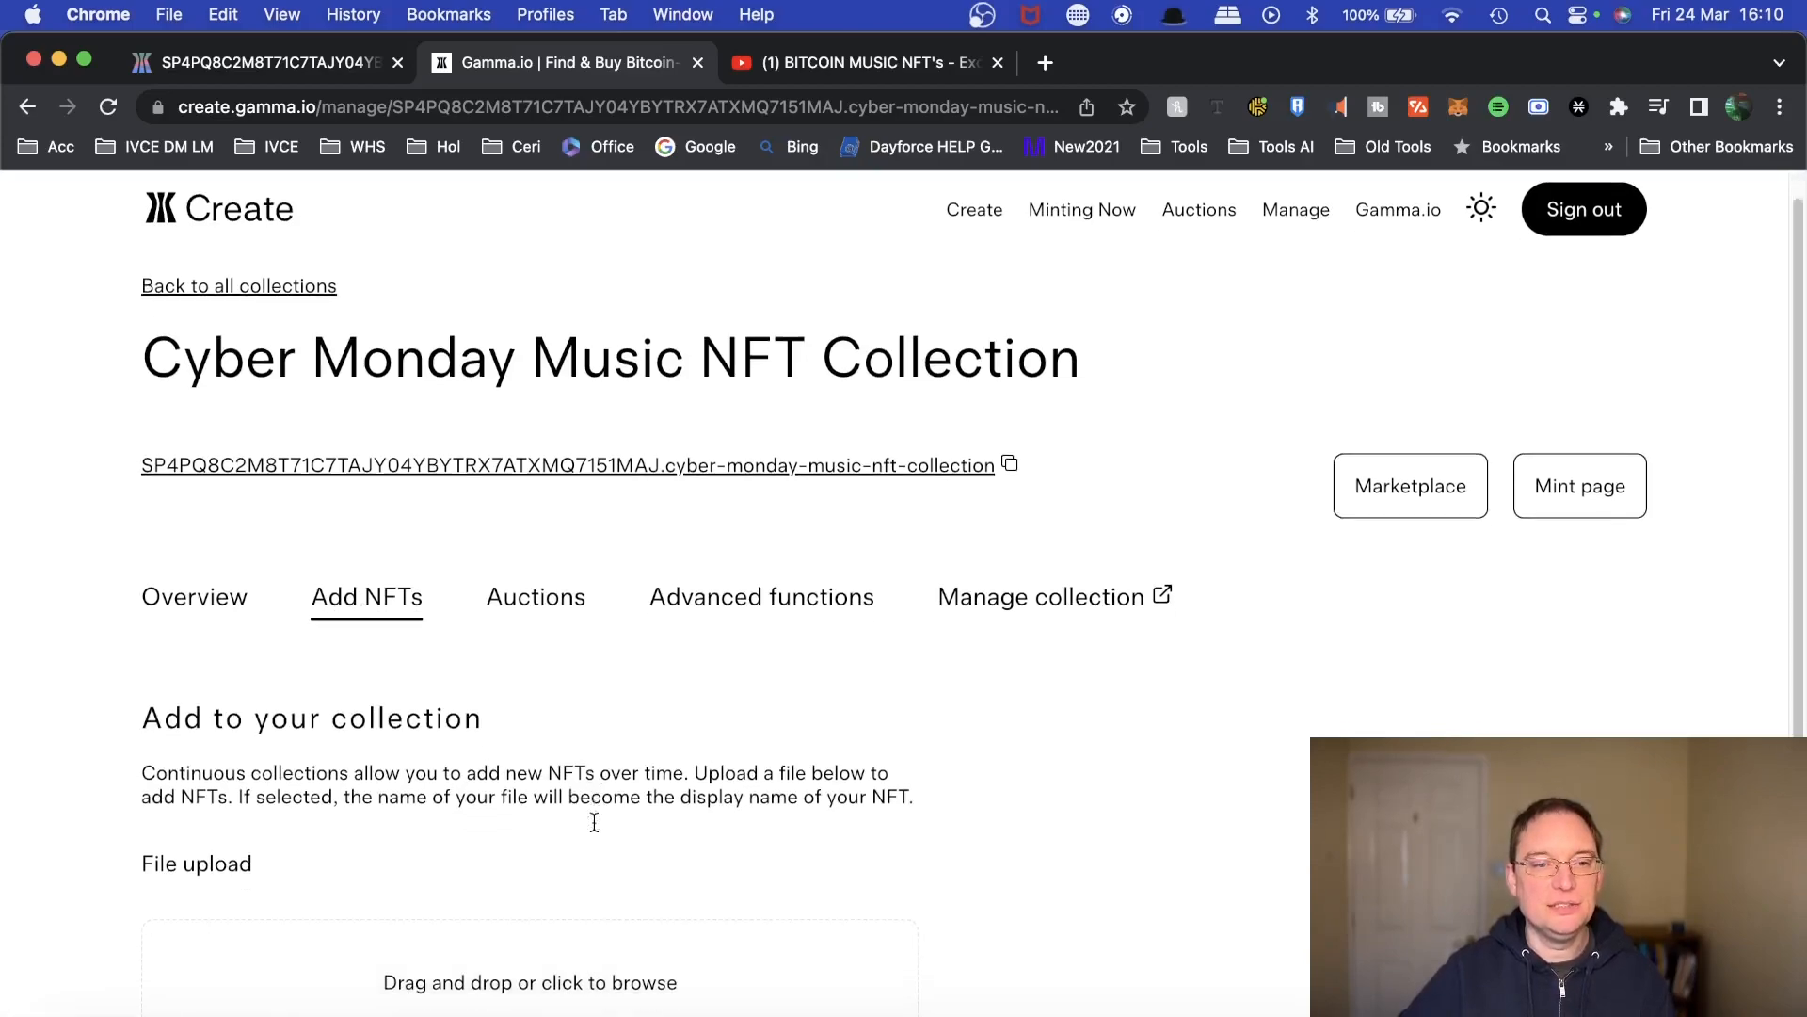
scroll(602, 828, "down", 2)
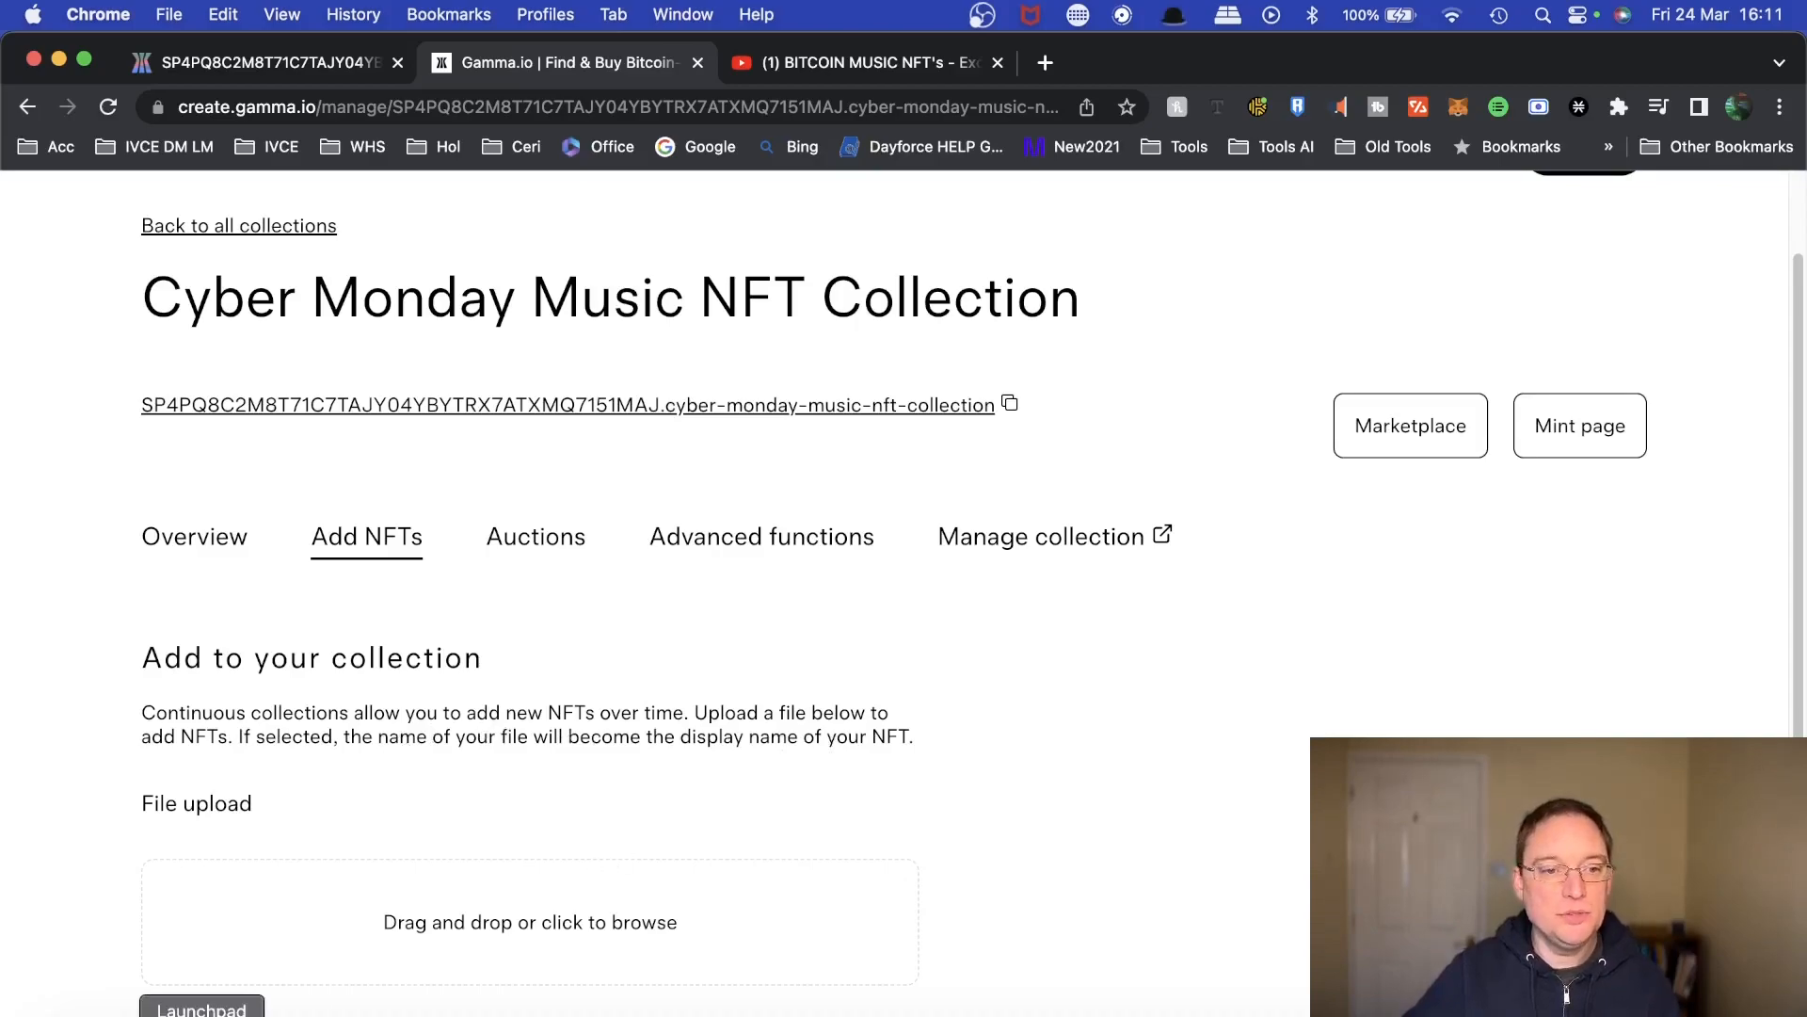
left_click(82, 1015)
left_click_drag(668, 201, 1806, 244)
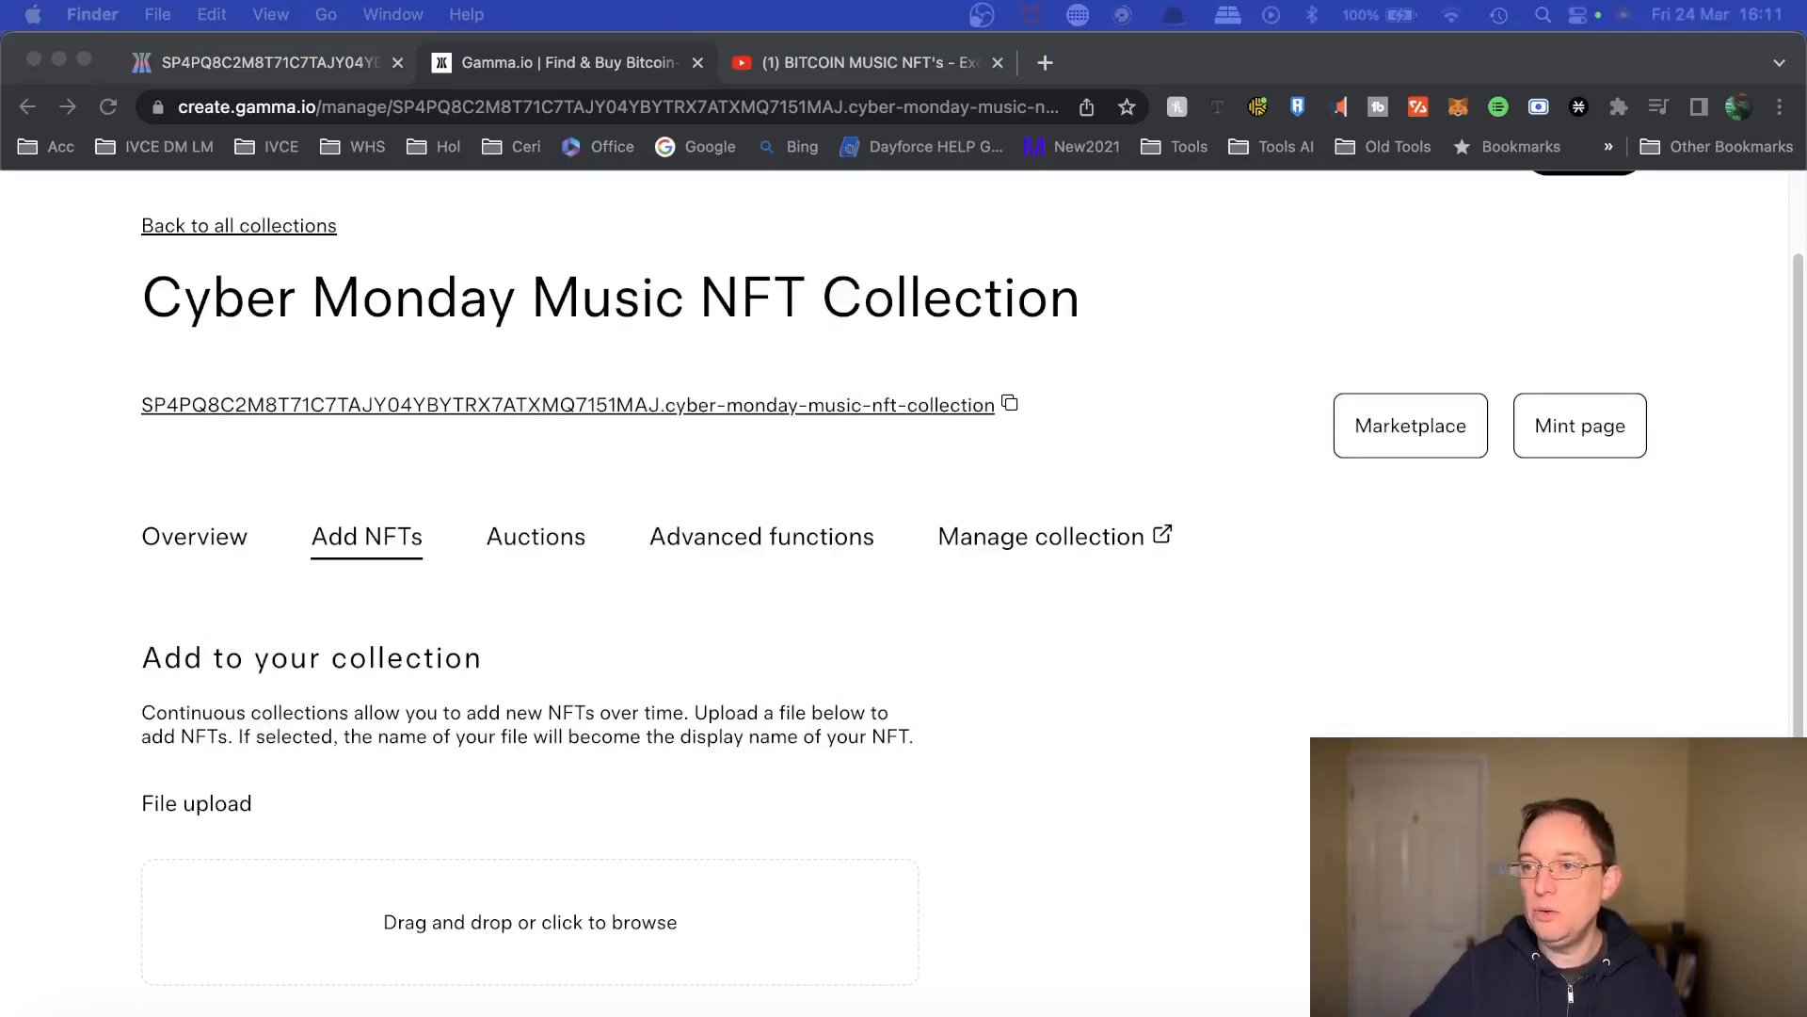
left_click_drag(1806, 789, 643, 948)
Check the uploaded NFT video in the preview, listening to it with the sound unmuted.
scroll(726, 943, "down", 9)
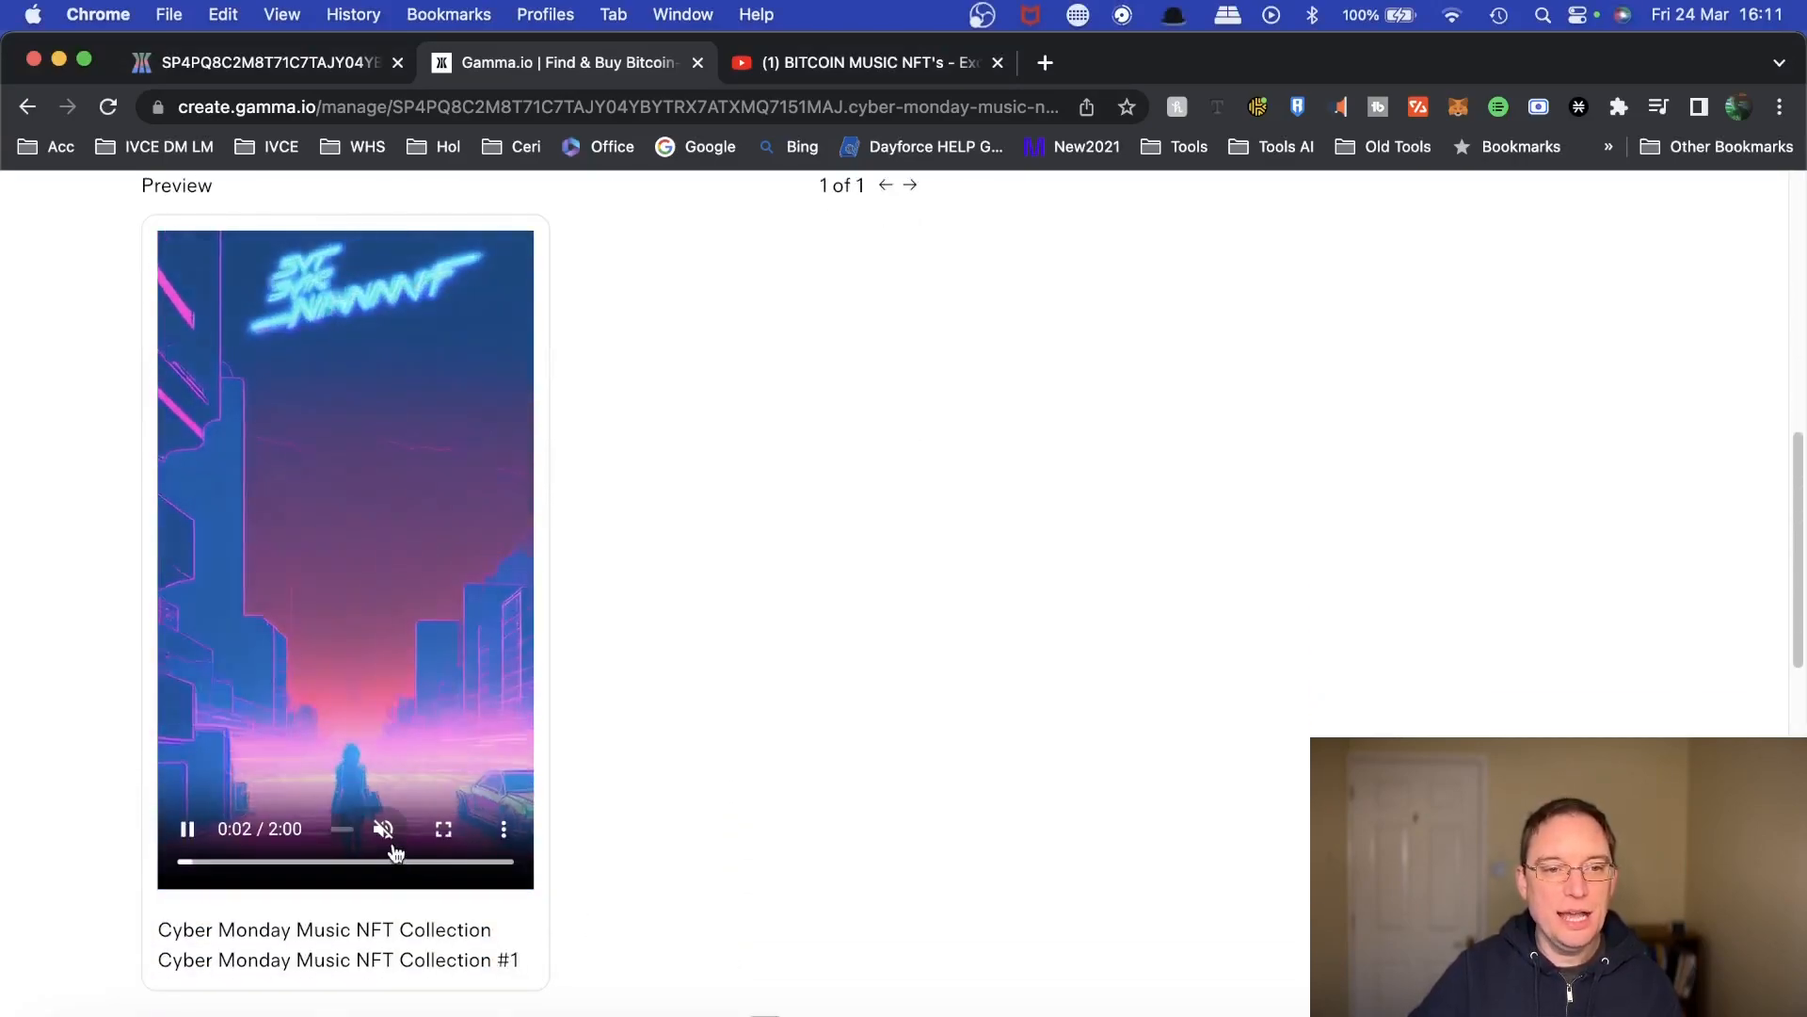
left_click(405, 830)
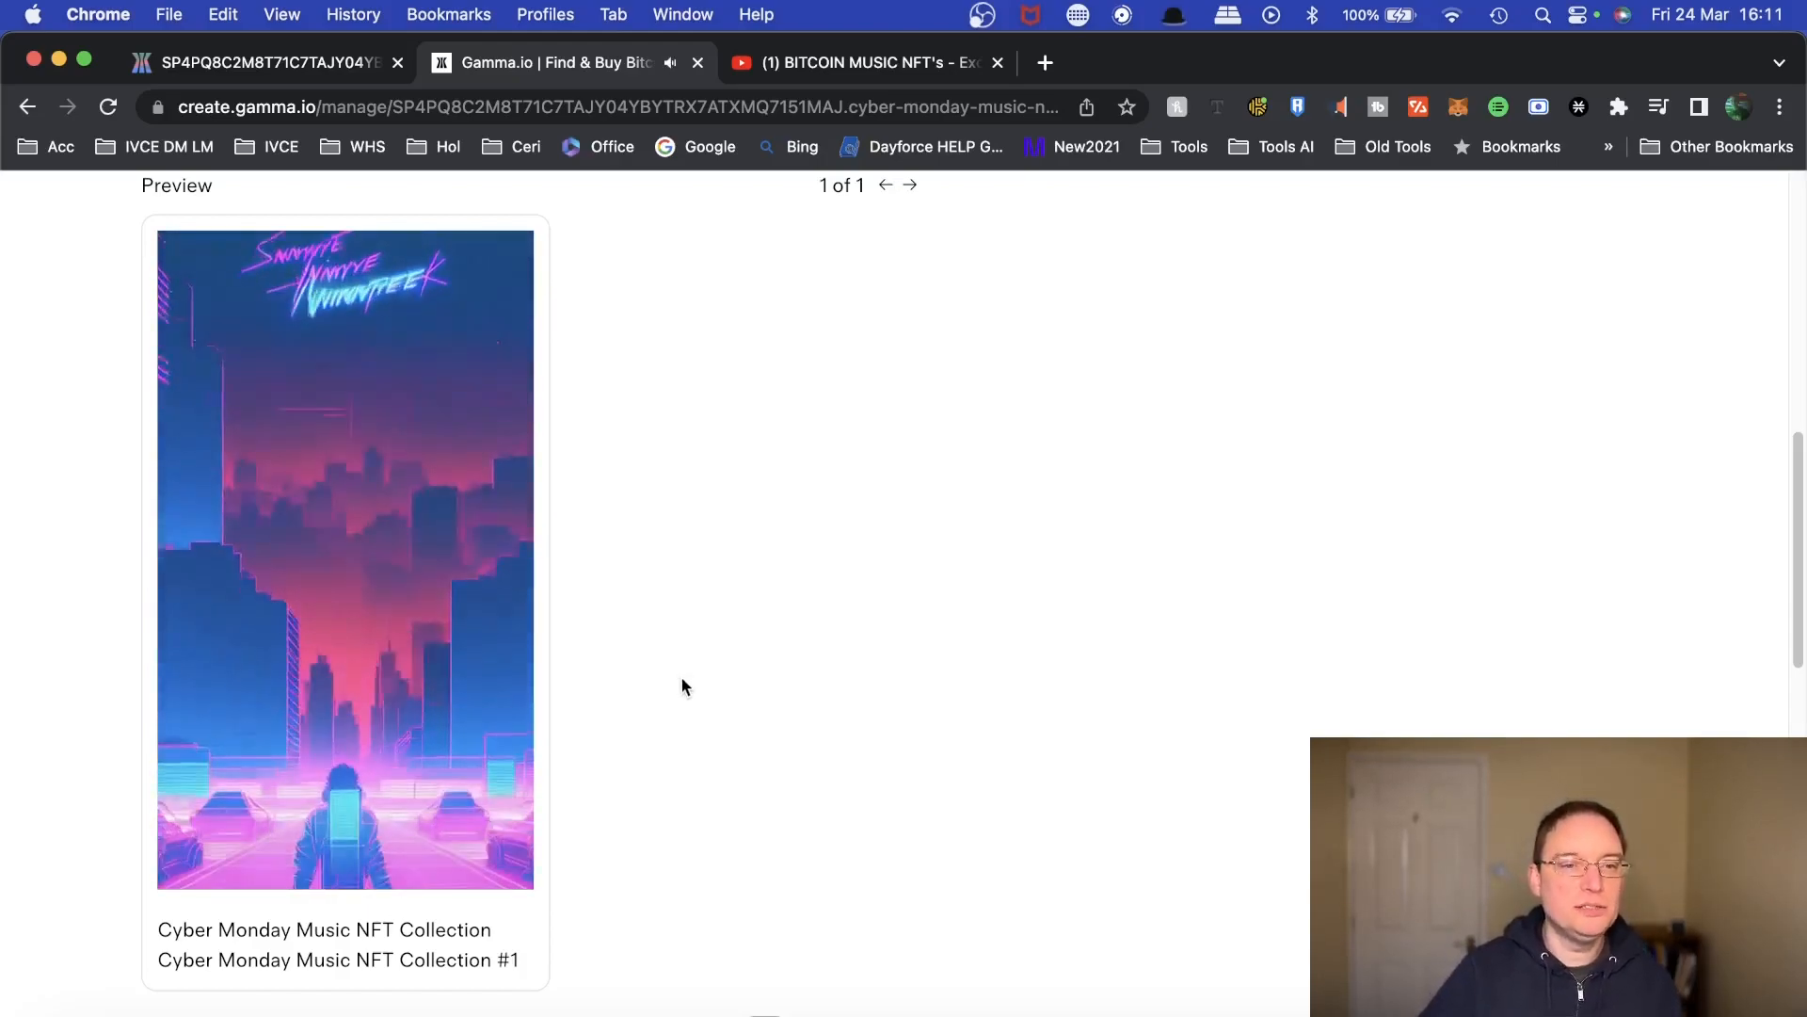
scroll(669, 698, "down", 1)
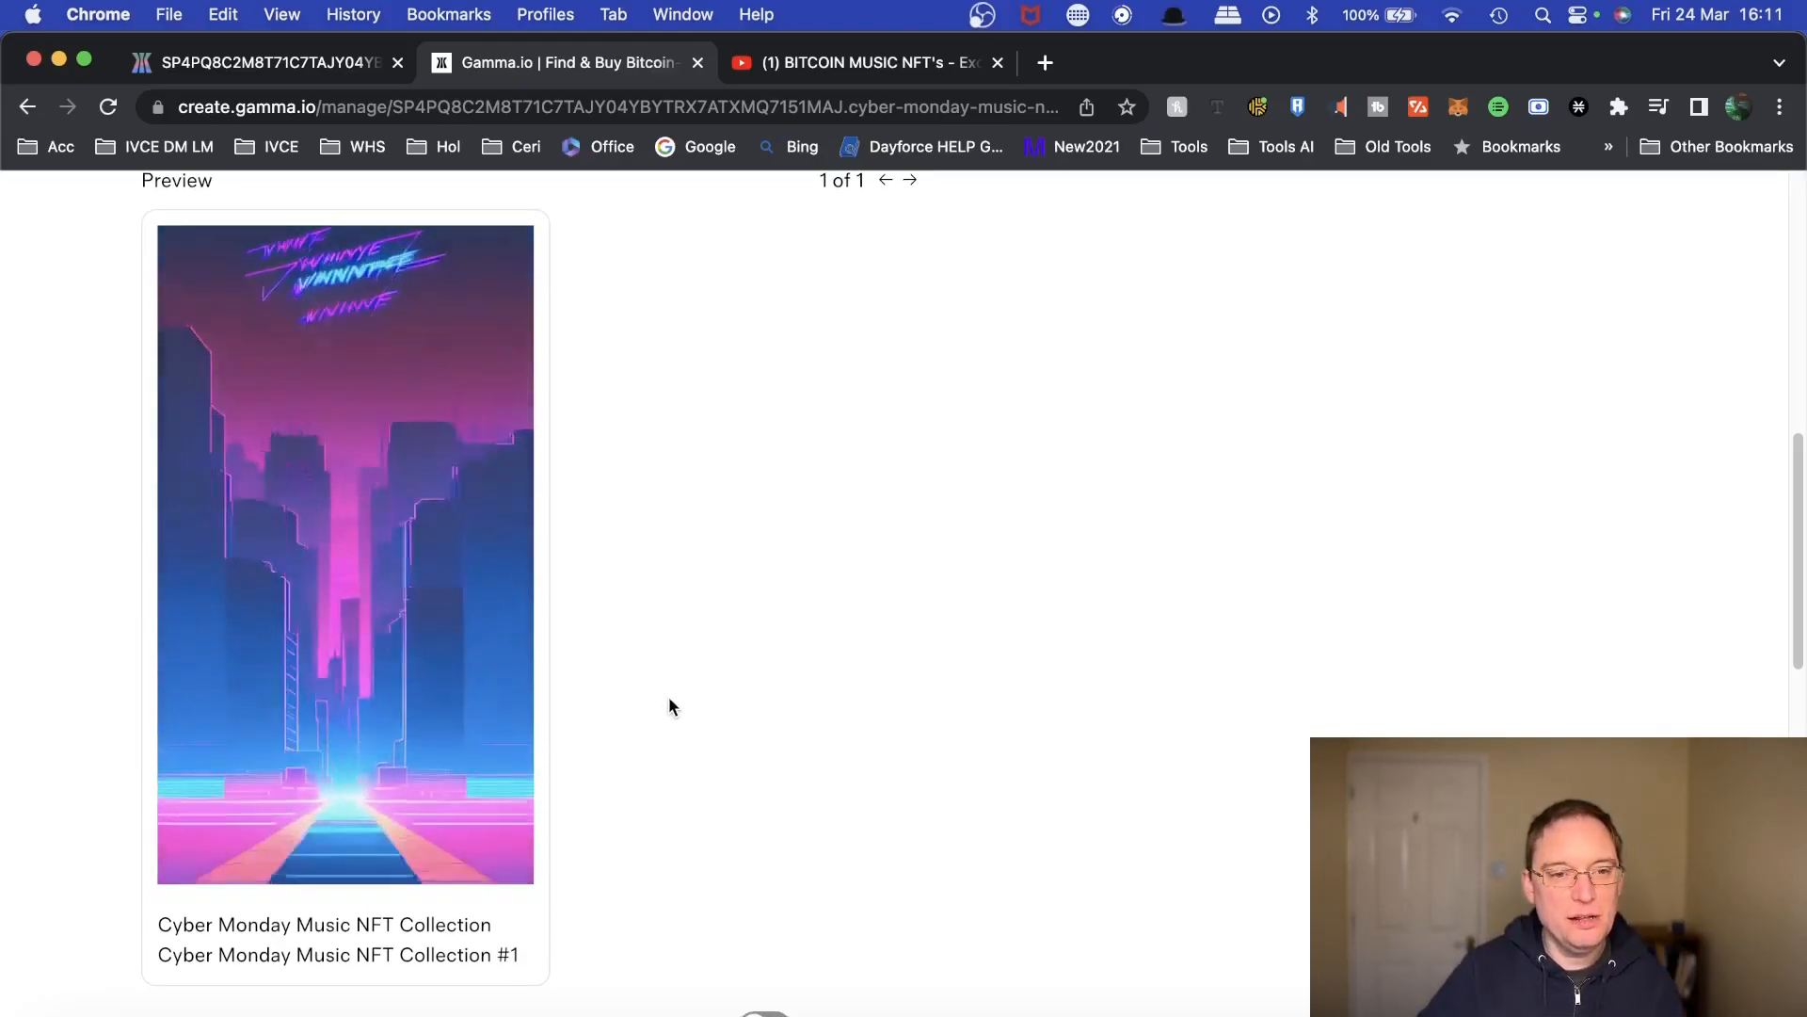
scroll(670, 696, "up", 2)
scroll(674, 700, "down", 3)
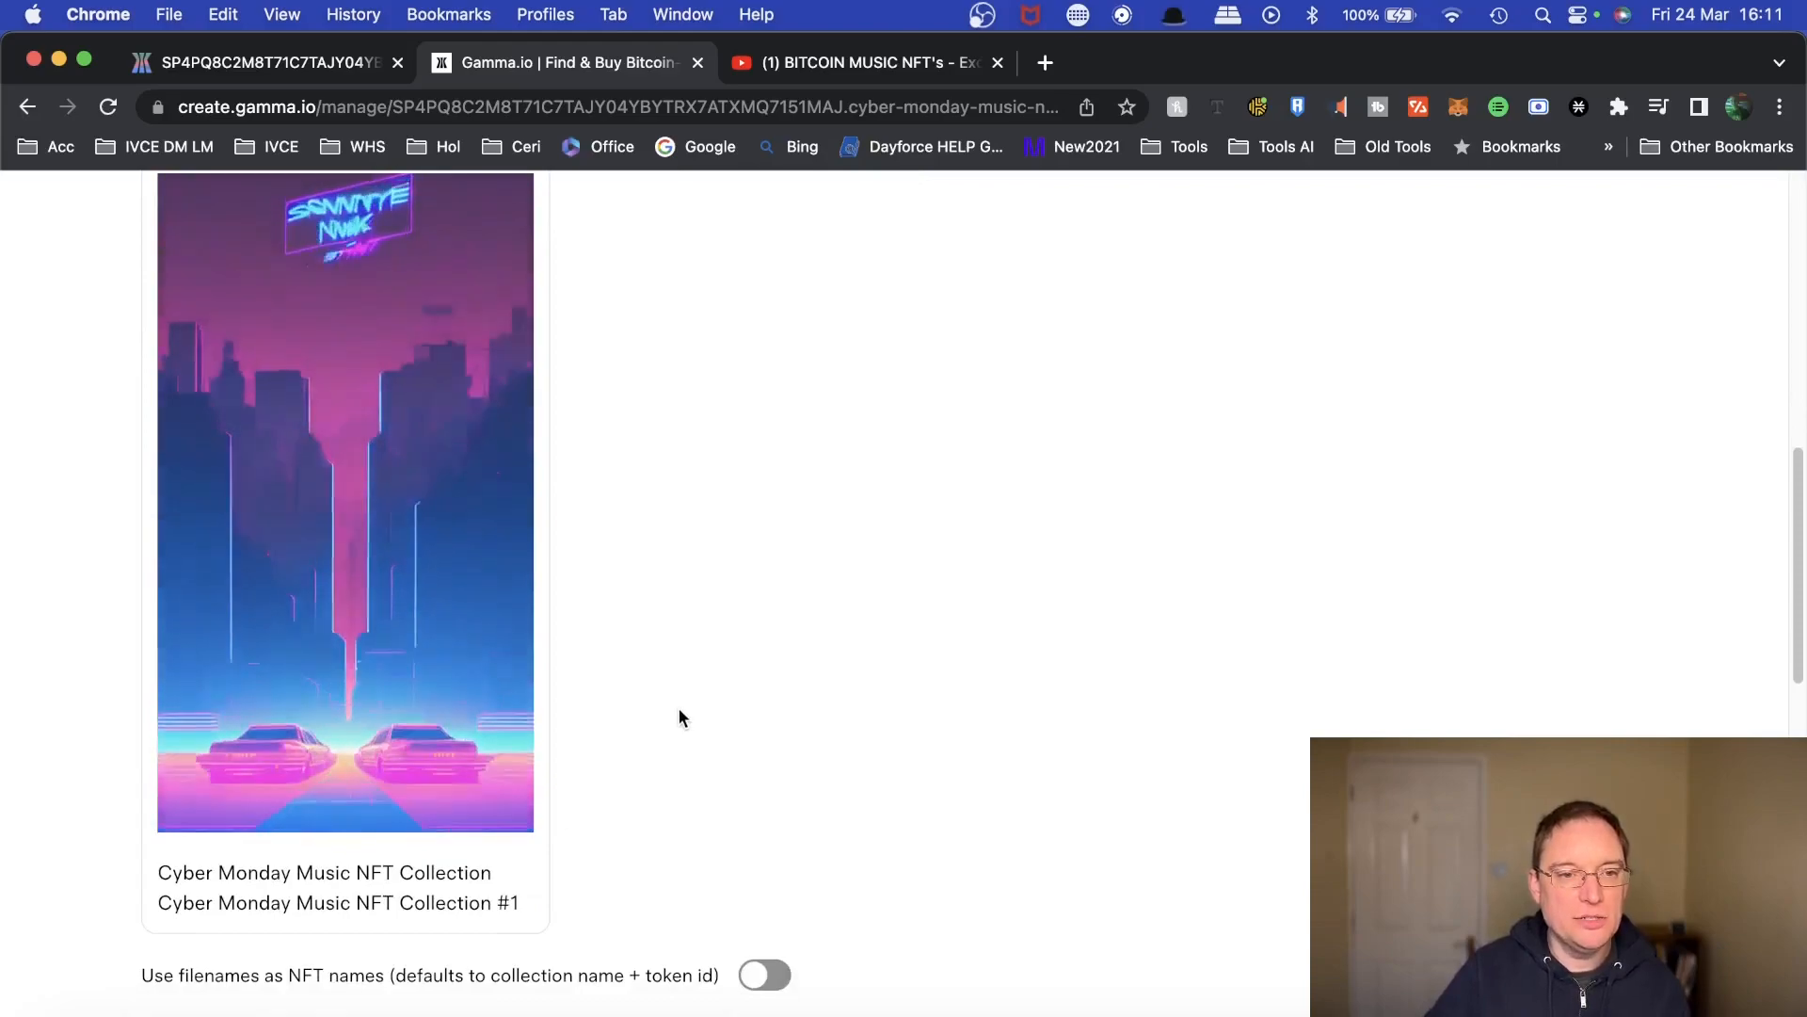
scroll(675, 708, "up", 2)
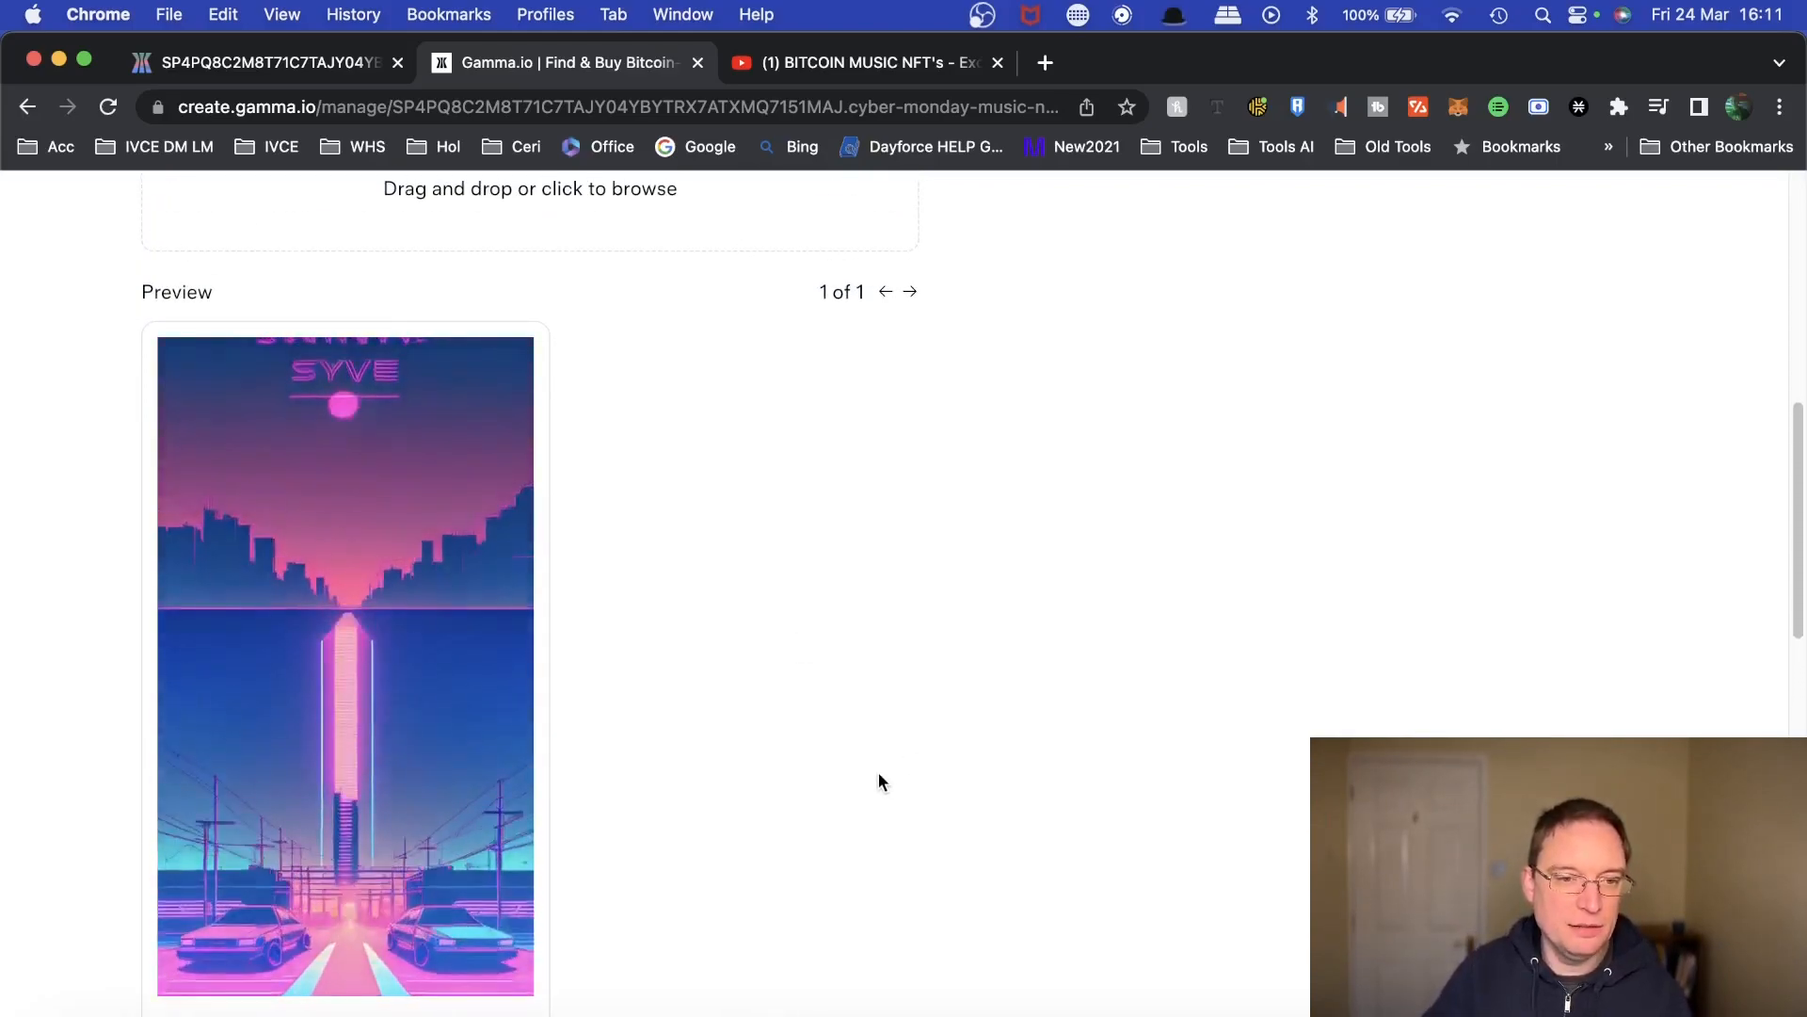
mouse_move(461, 968)
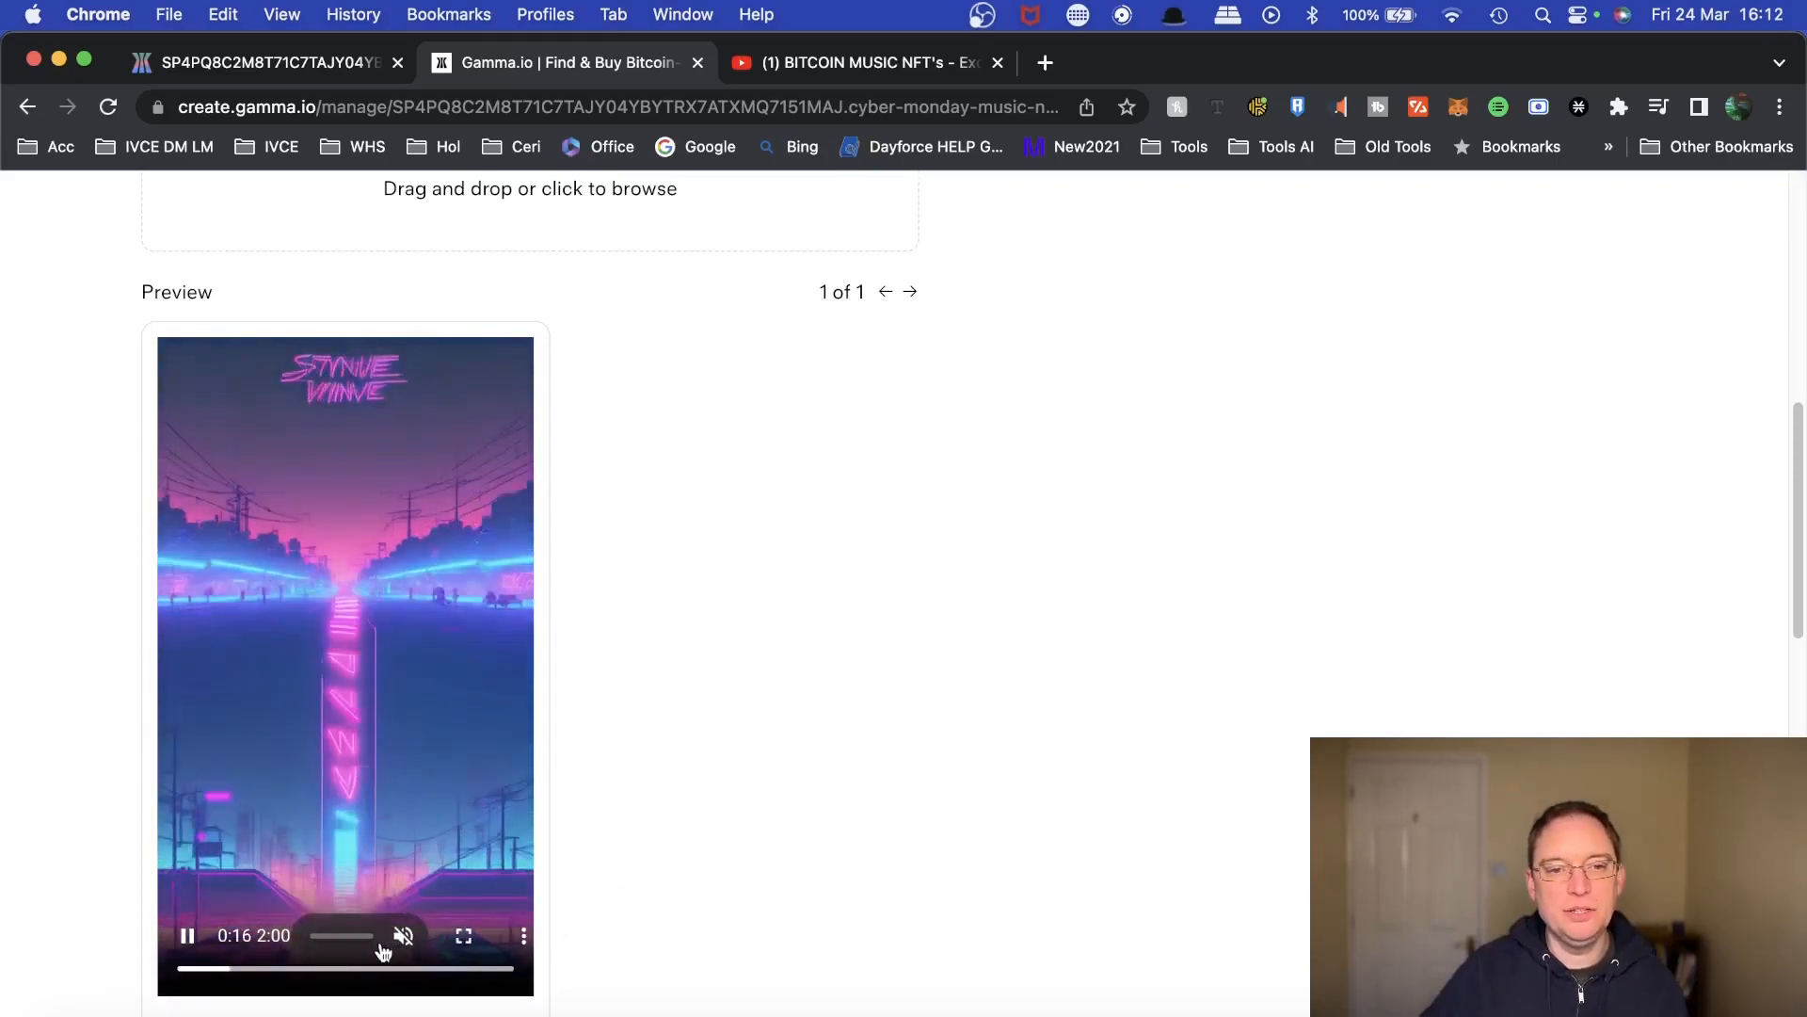
left_click(405, 938)
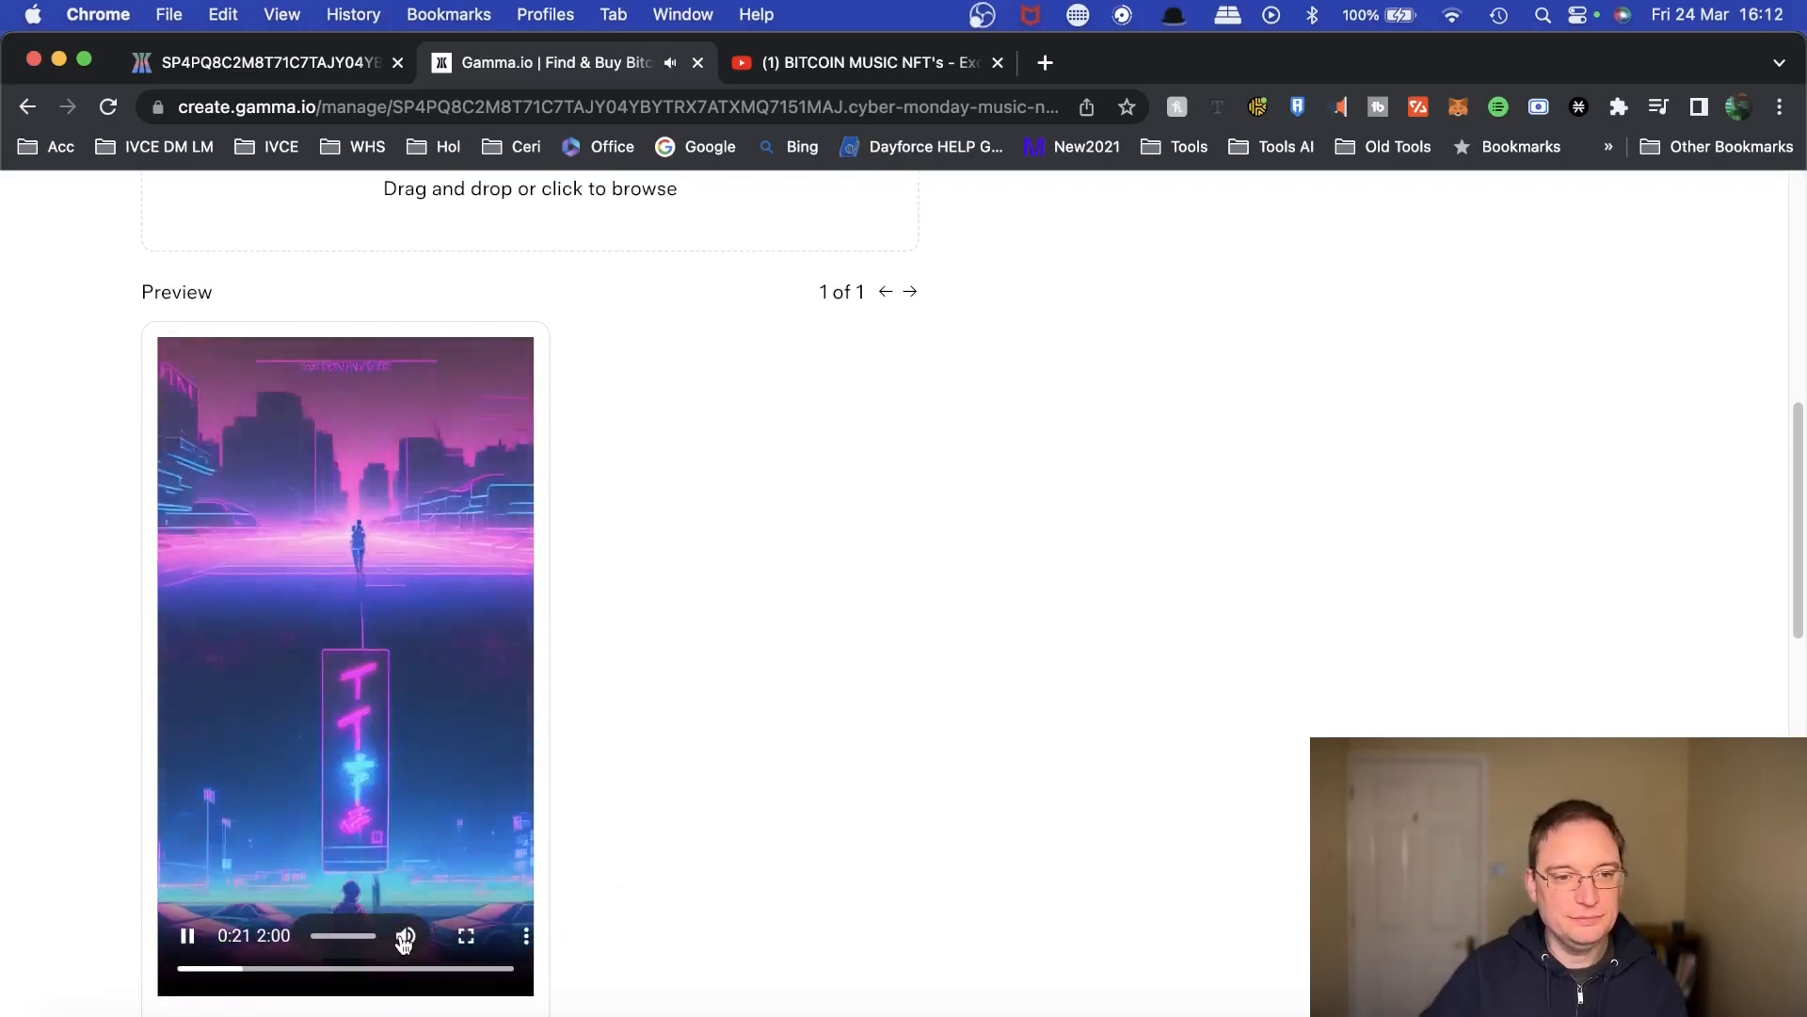
scroll(673, 810, "down", 3)
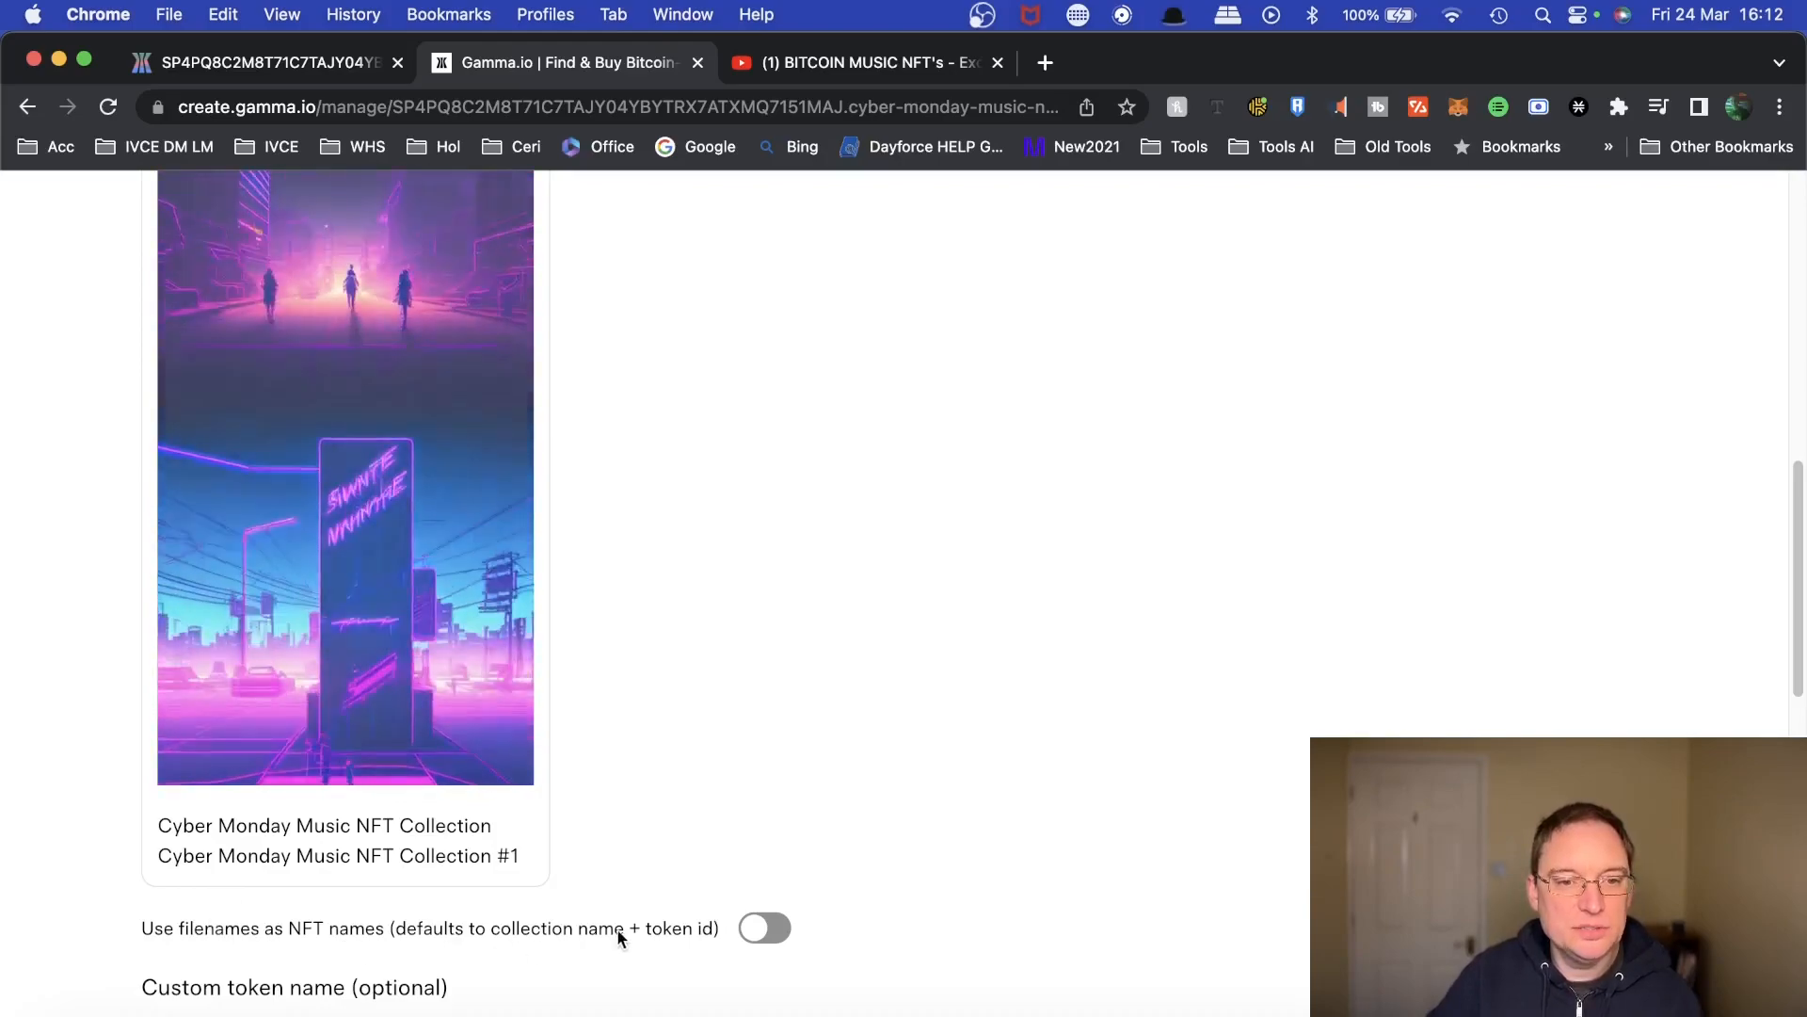
Name the token "Retro Generation" and describe it as Cyber Monday's first NFT on the Bitcoin Network, a catchy retro modern instrumental for the neon dancefloor.
left_click(758, 929)
left_click(758, 928)
scroll(738, 900, "down", 1)
scroll(736, 890, "down", 5)
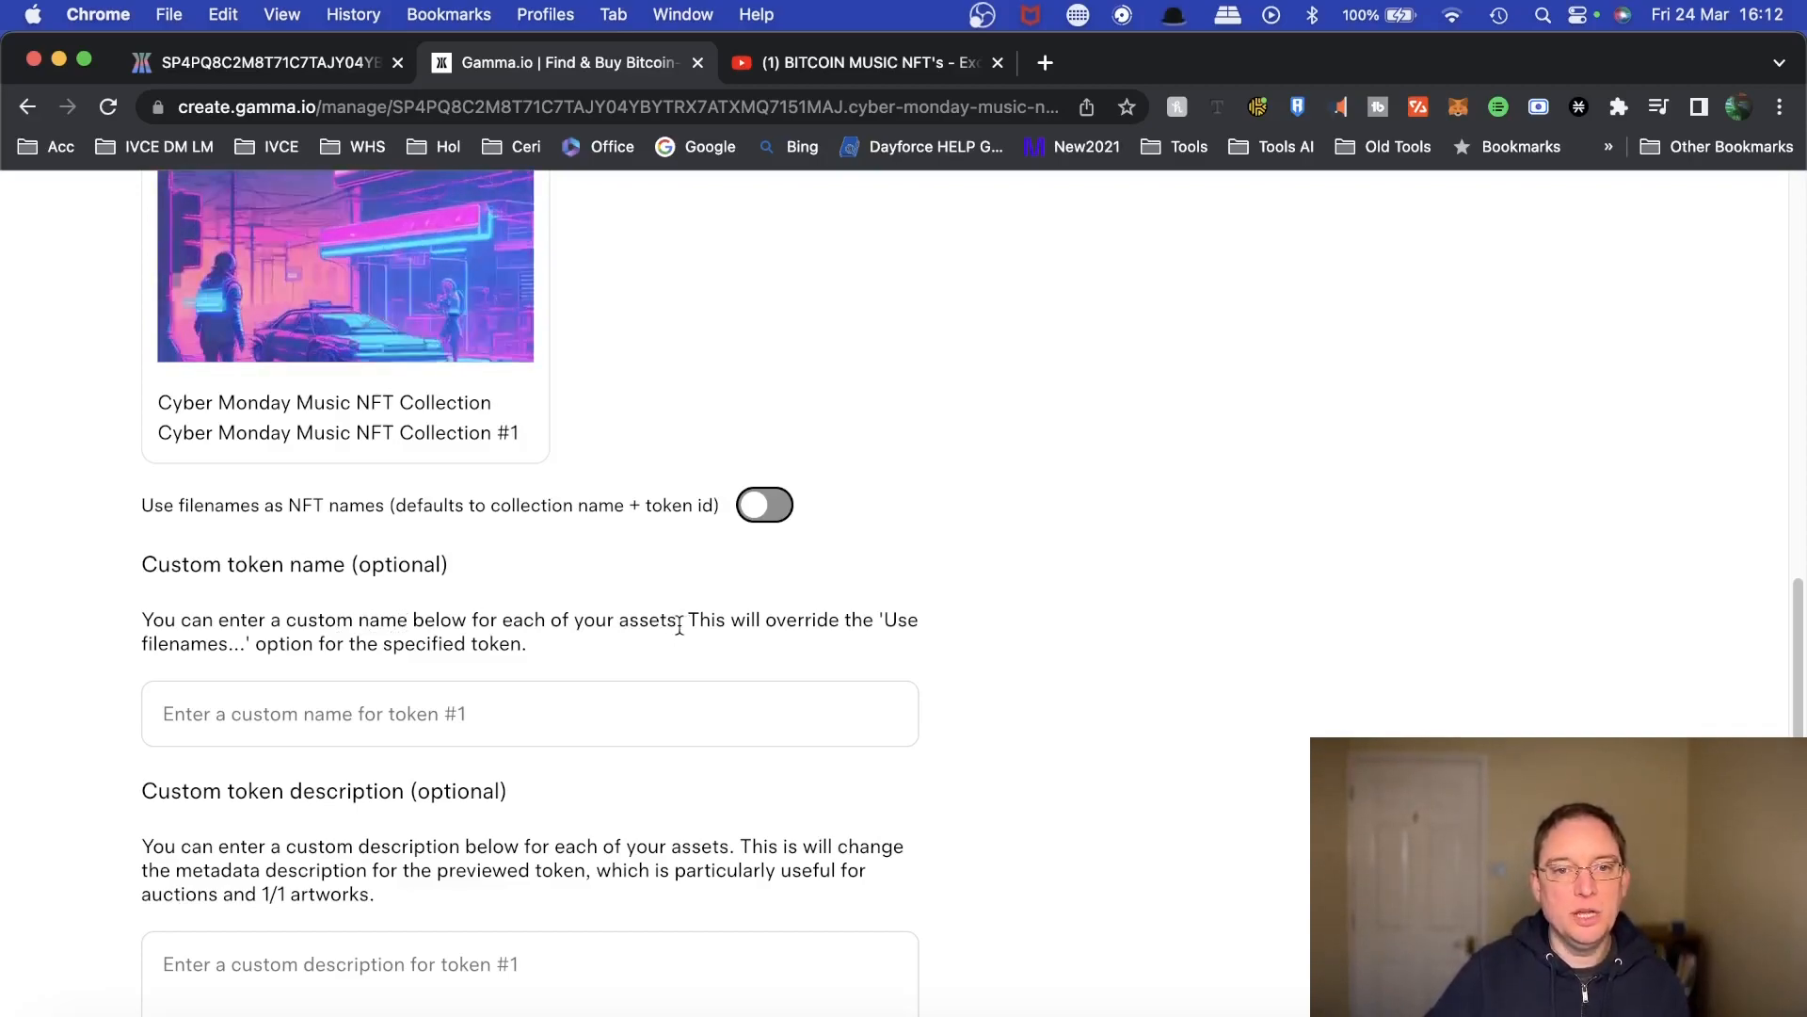
left_click(525, 727)
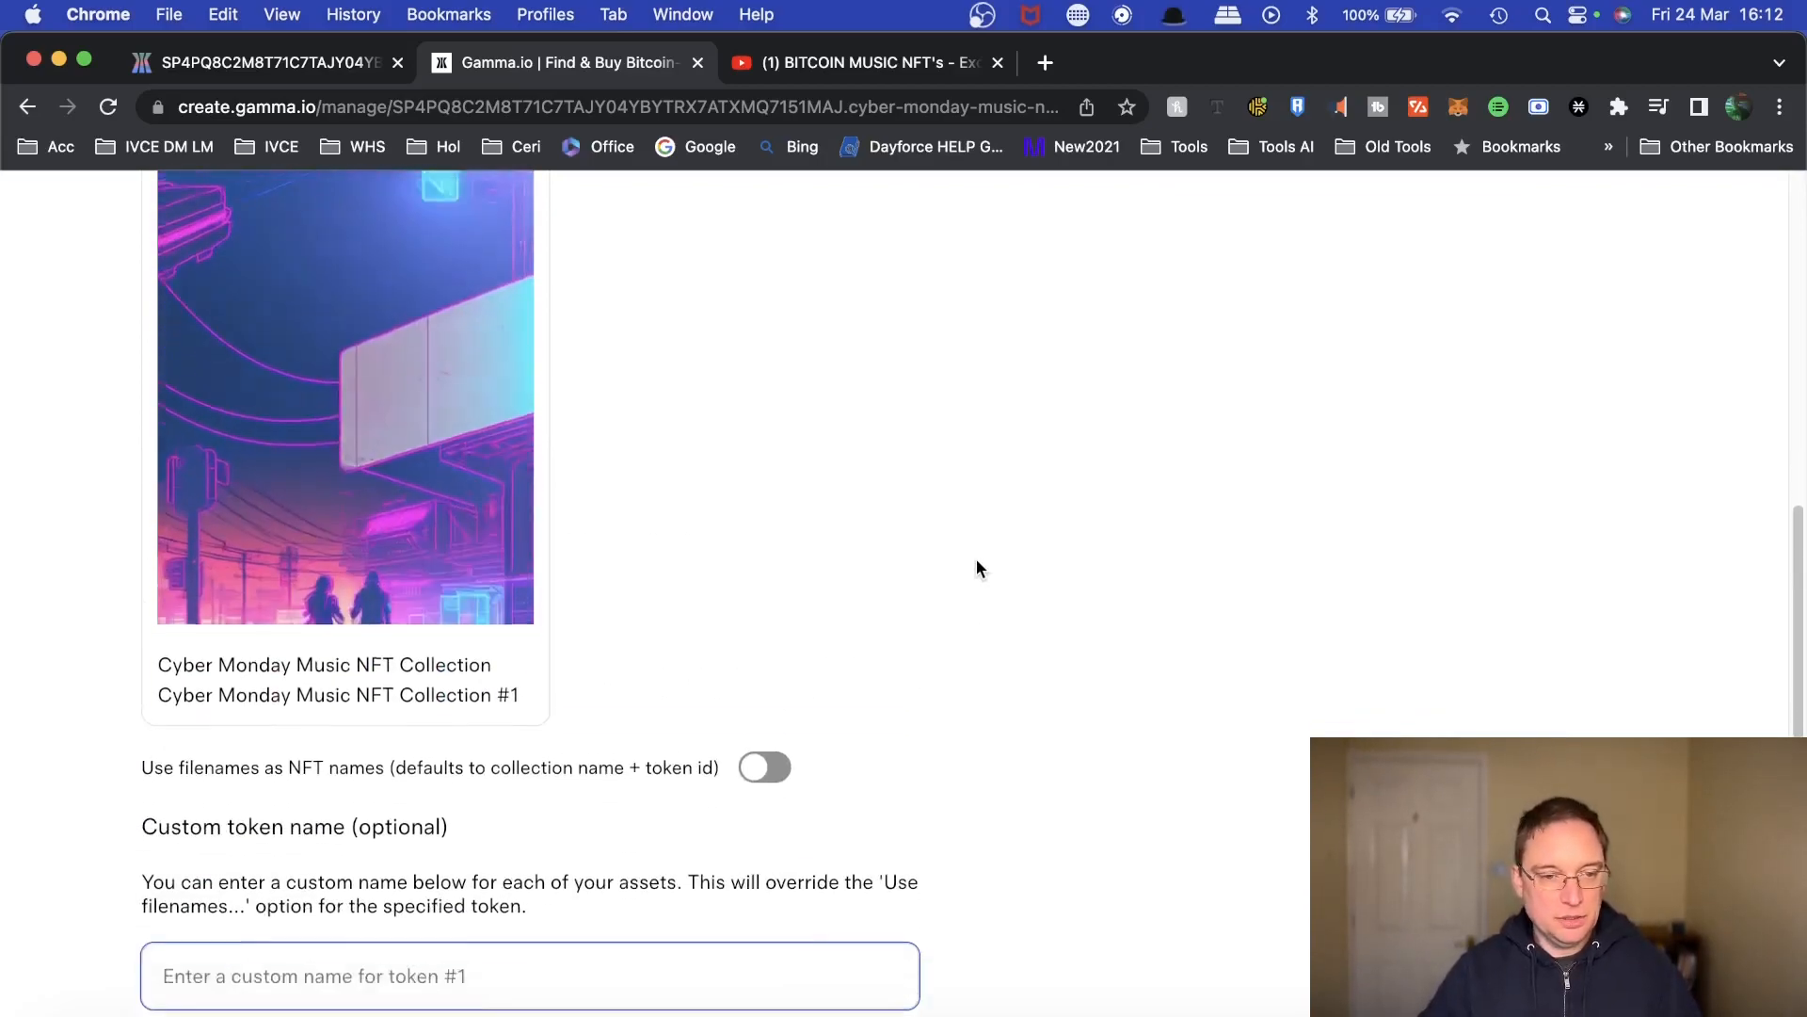
type("Retro Generation")
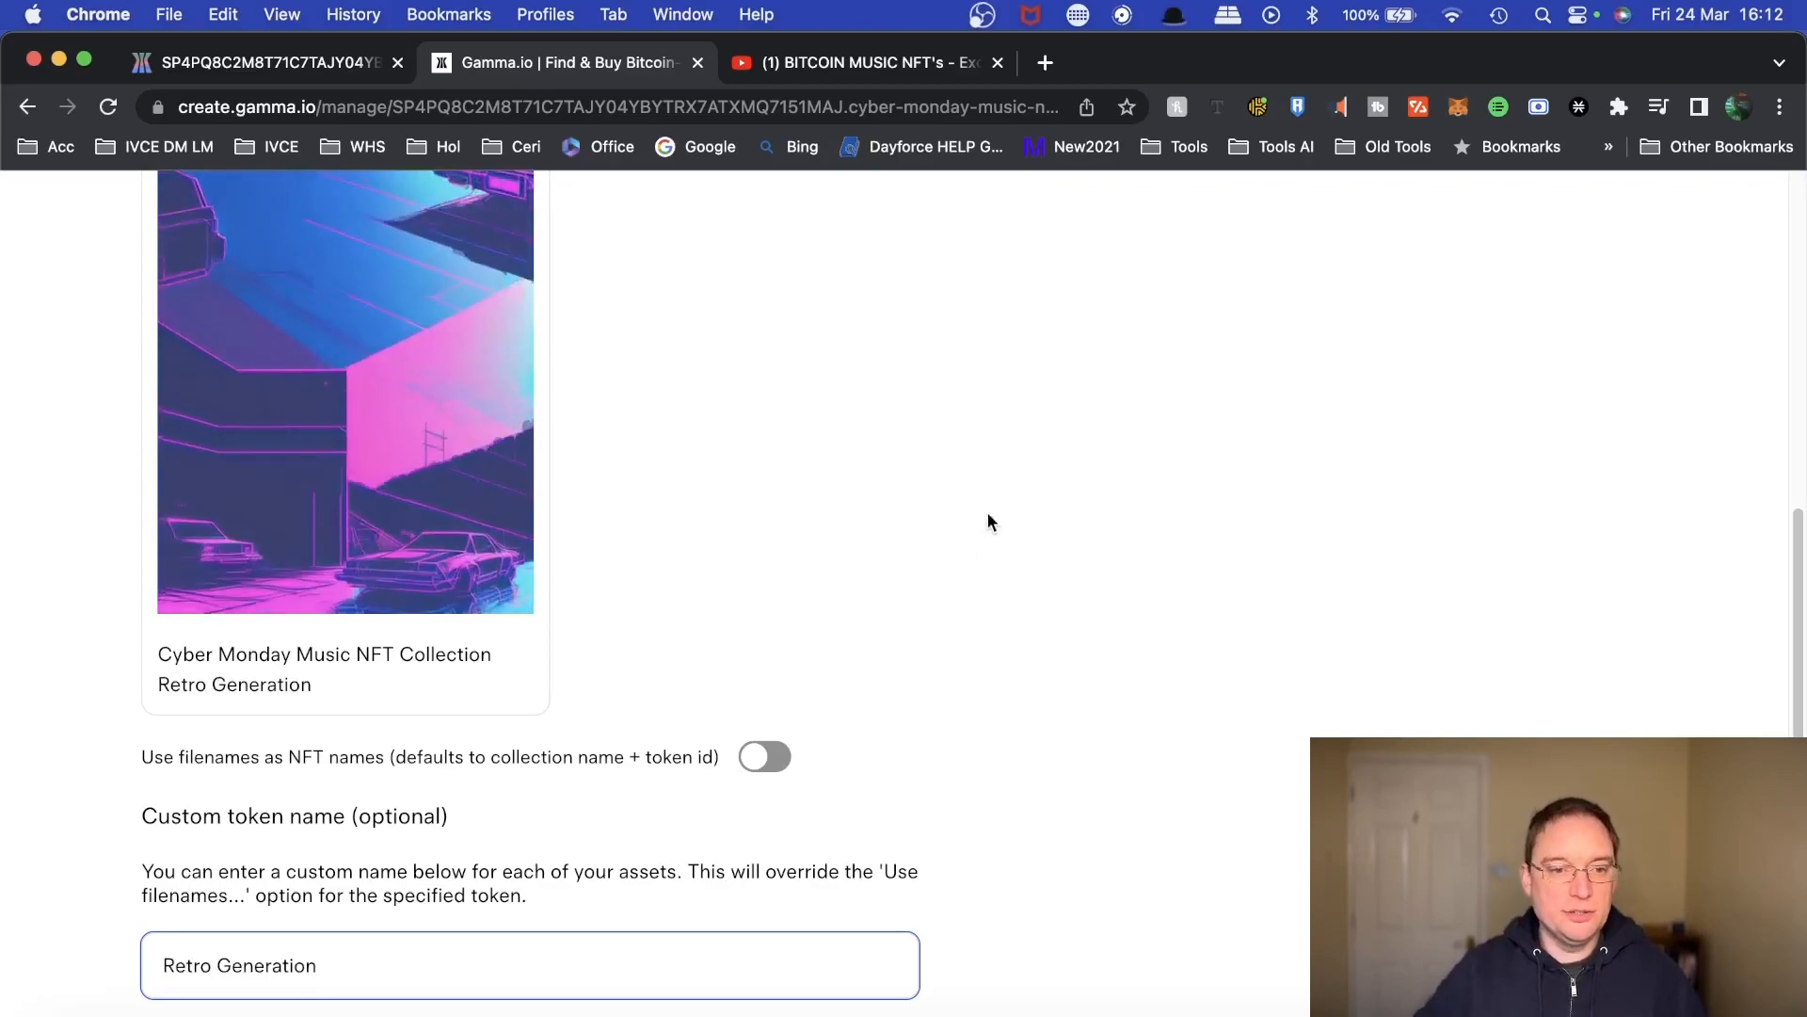
scroll(143, 494, "down", 6)
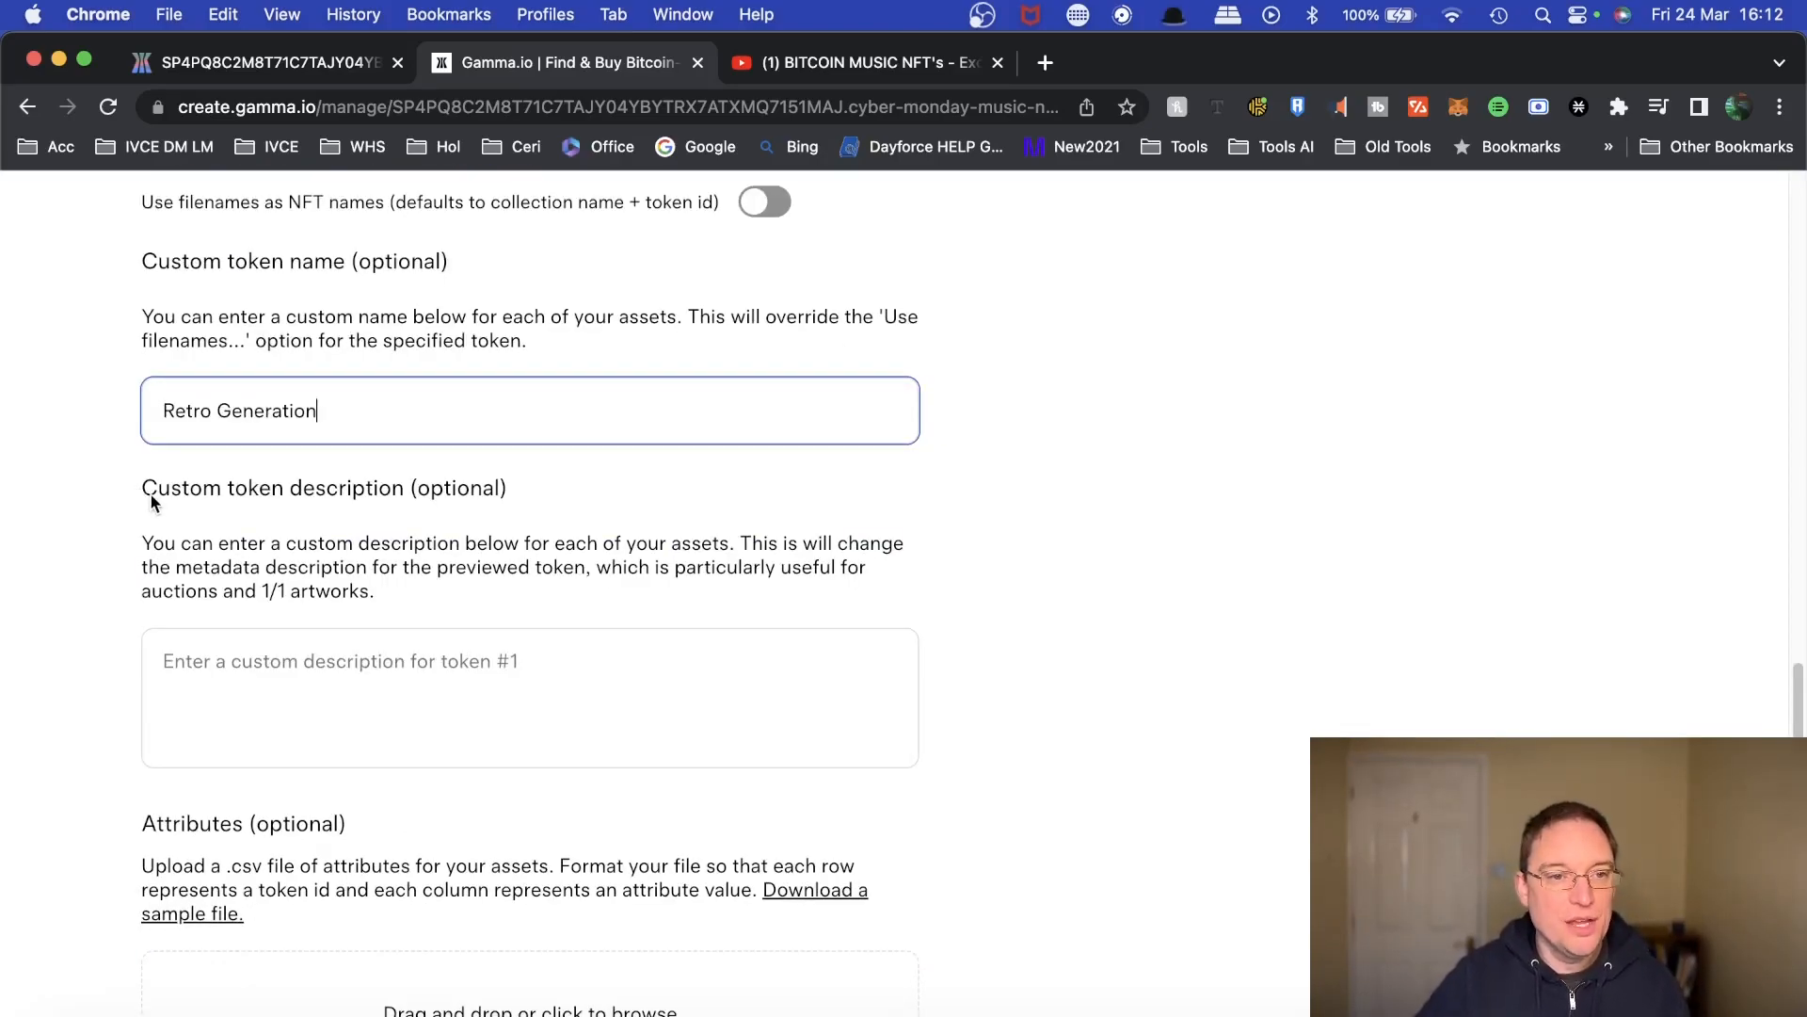
left_click(556, 683)
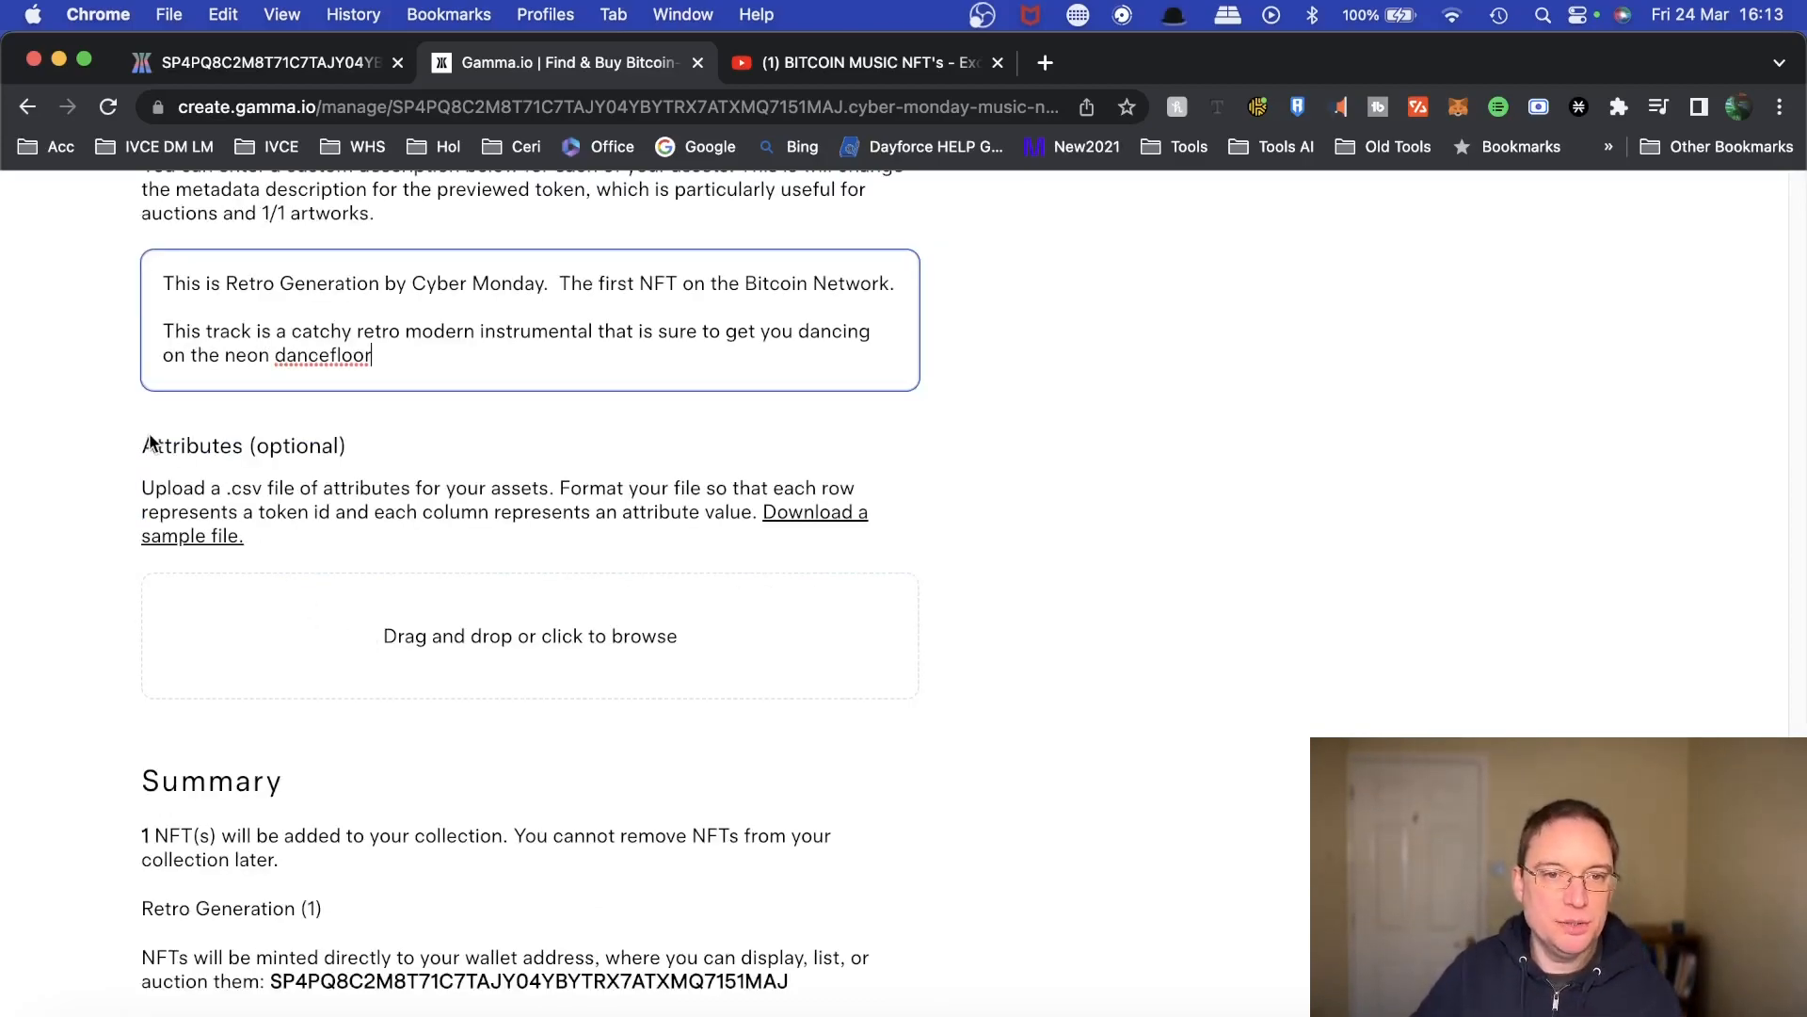
Download the sample attributes CSV, open it in Numbers to examine its columns and rows, and close it.
left_click(174, 538)
left_click(261, 1009)
left_click(335, 902)
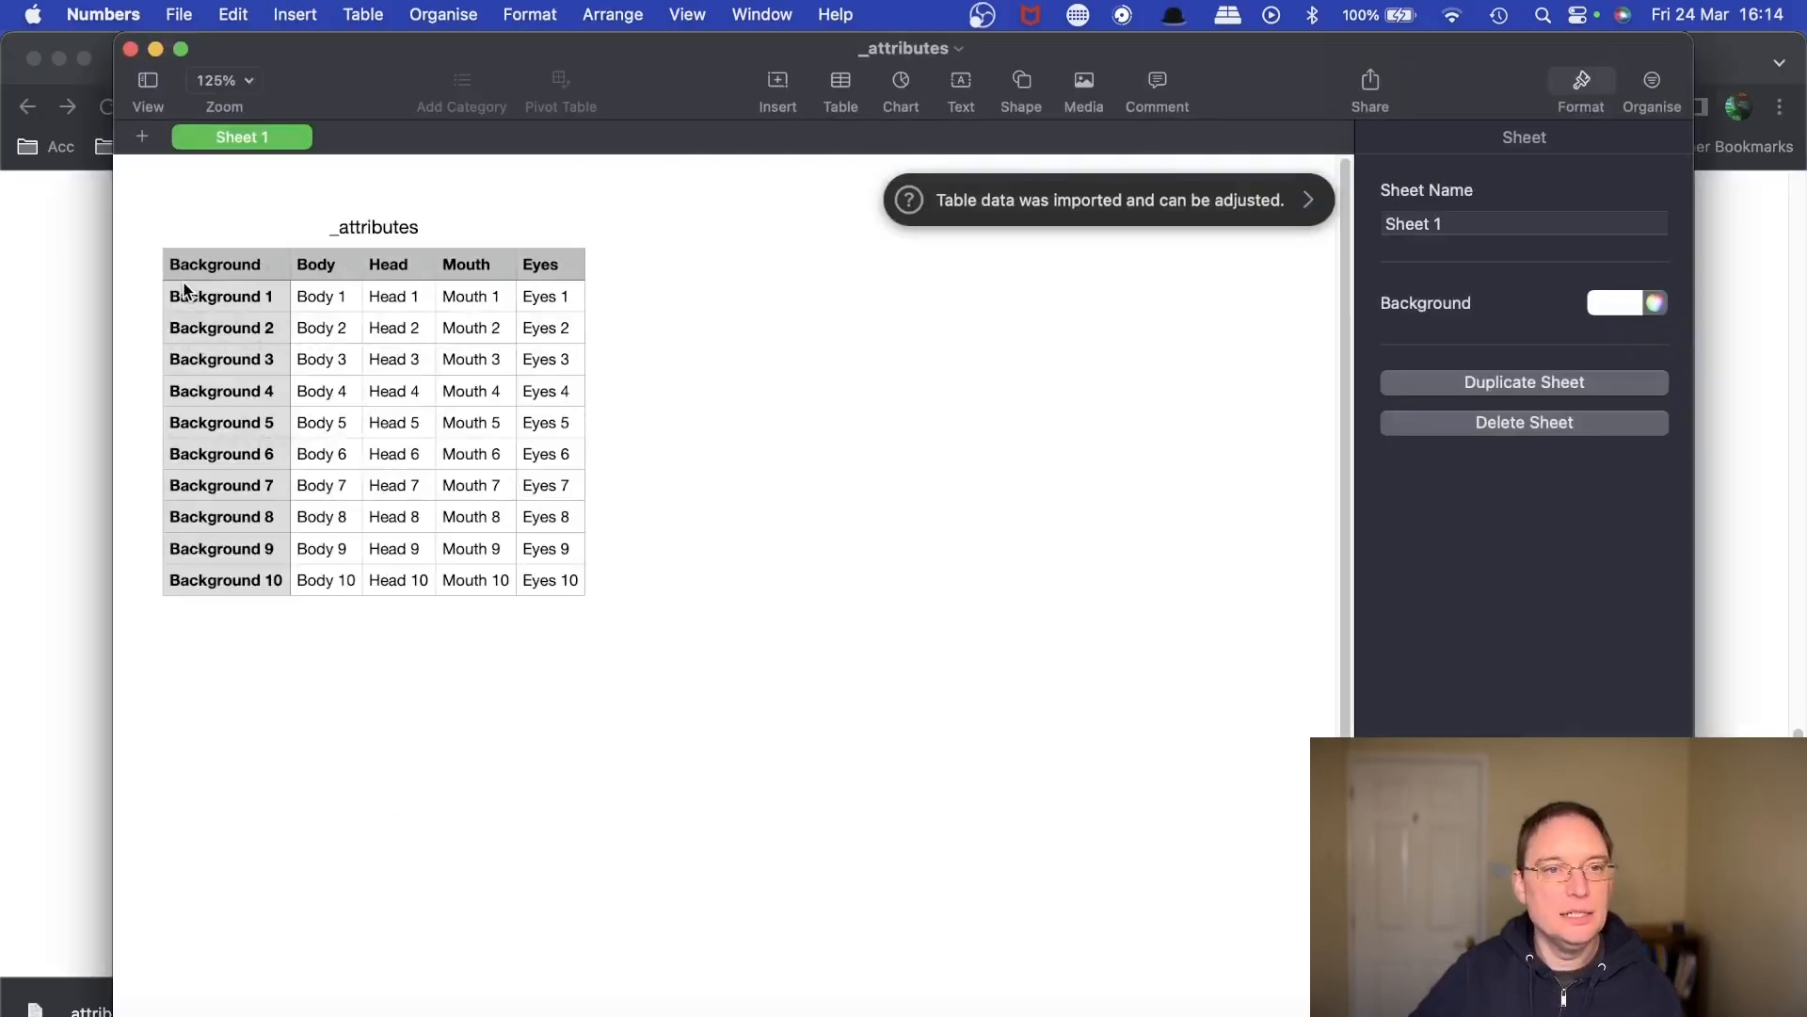
left_click(200, 316)
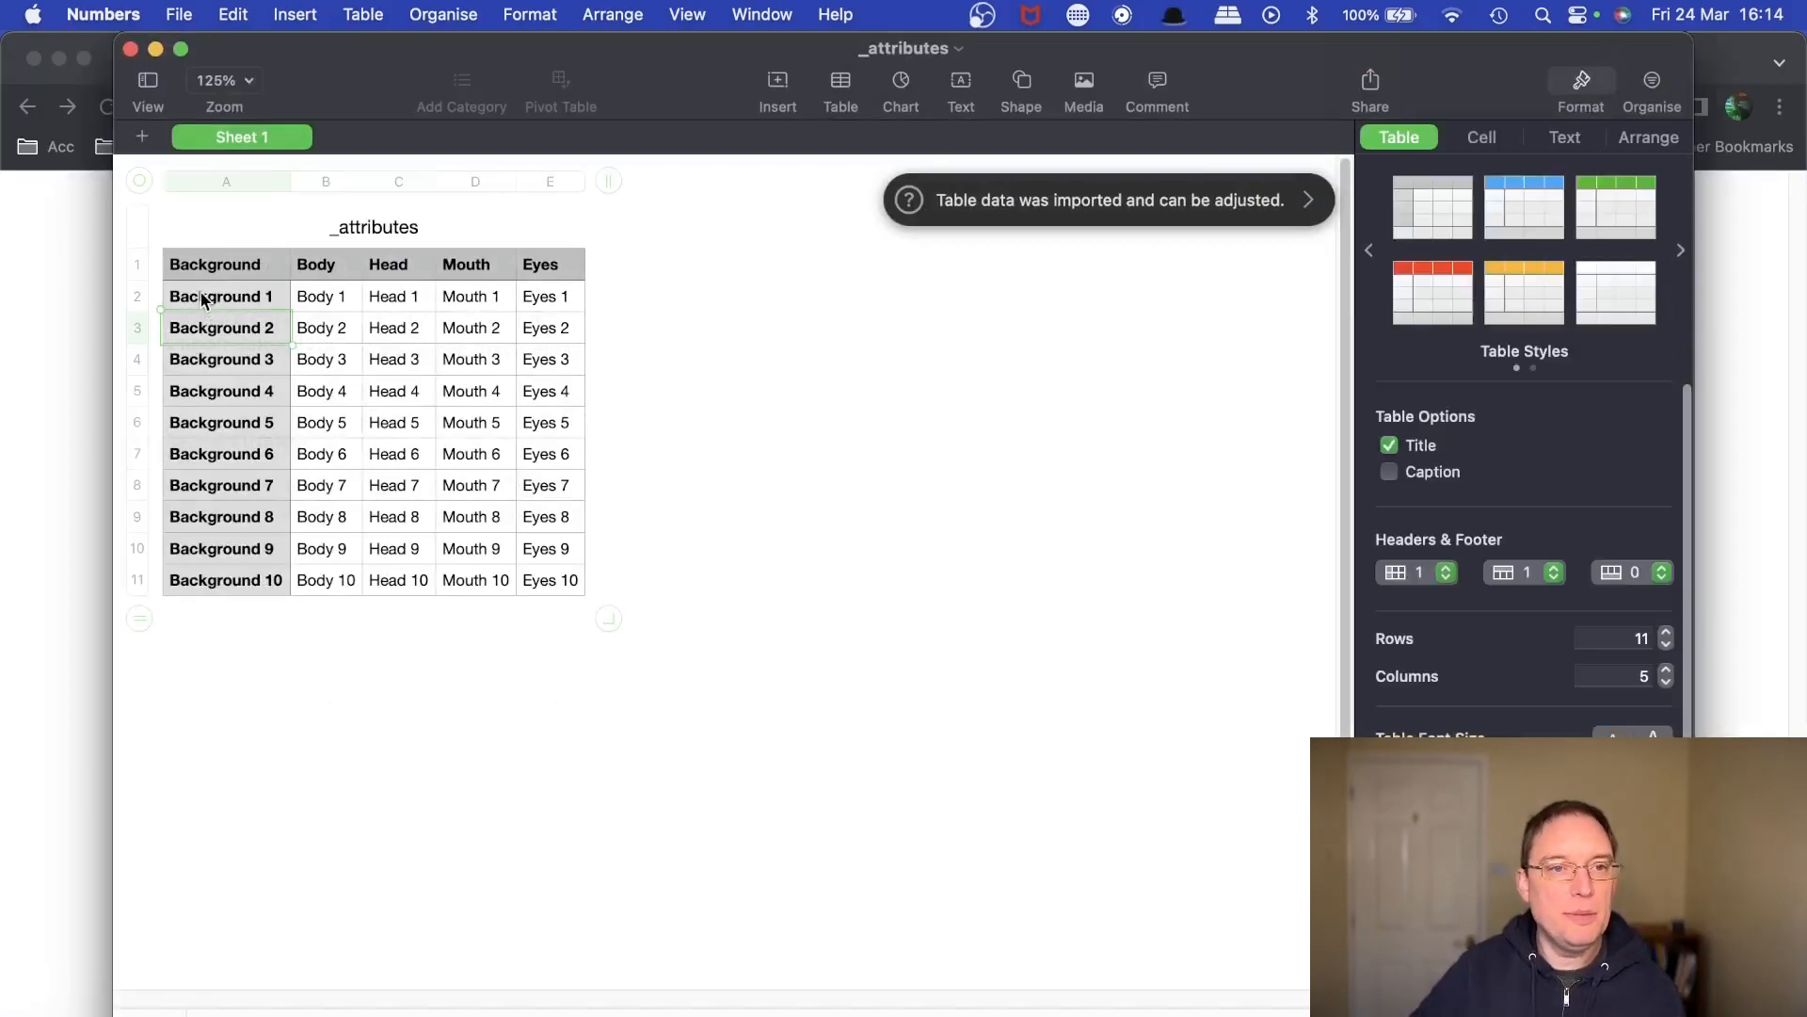
scroll(633, 715, "down", 2)
scroll(618, 690, "up", 2)
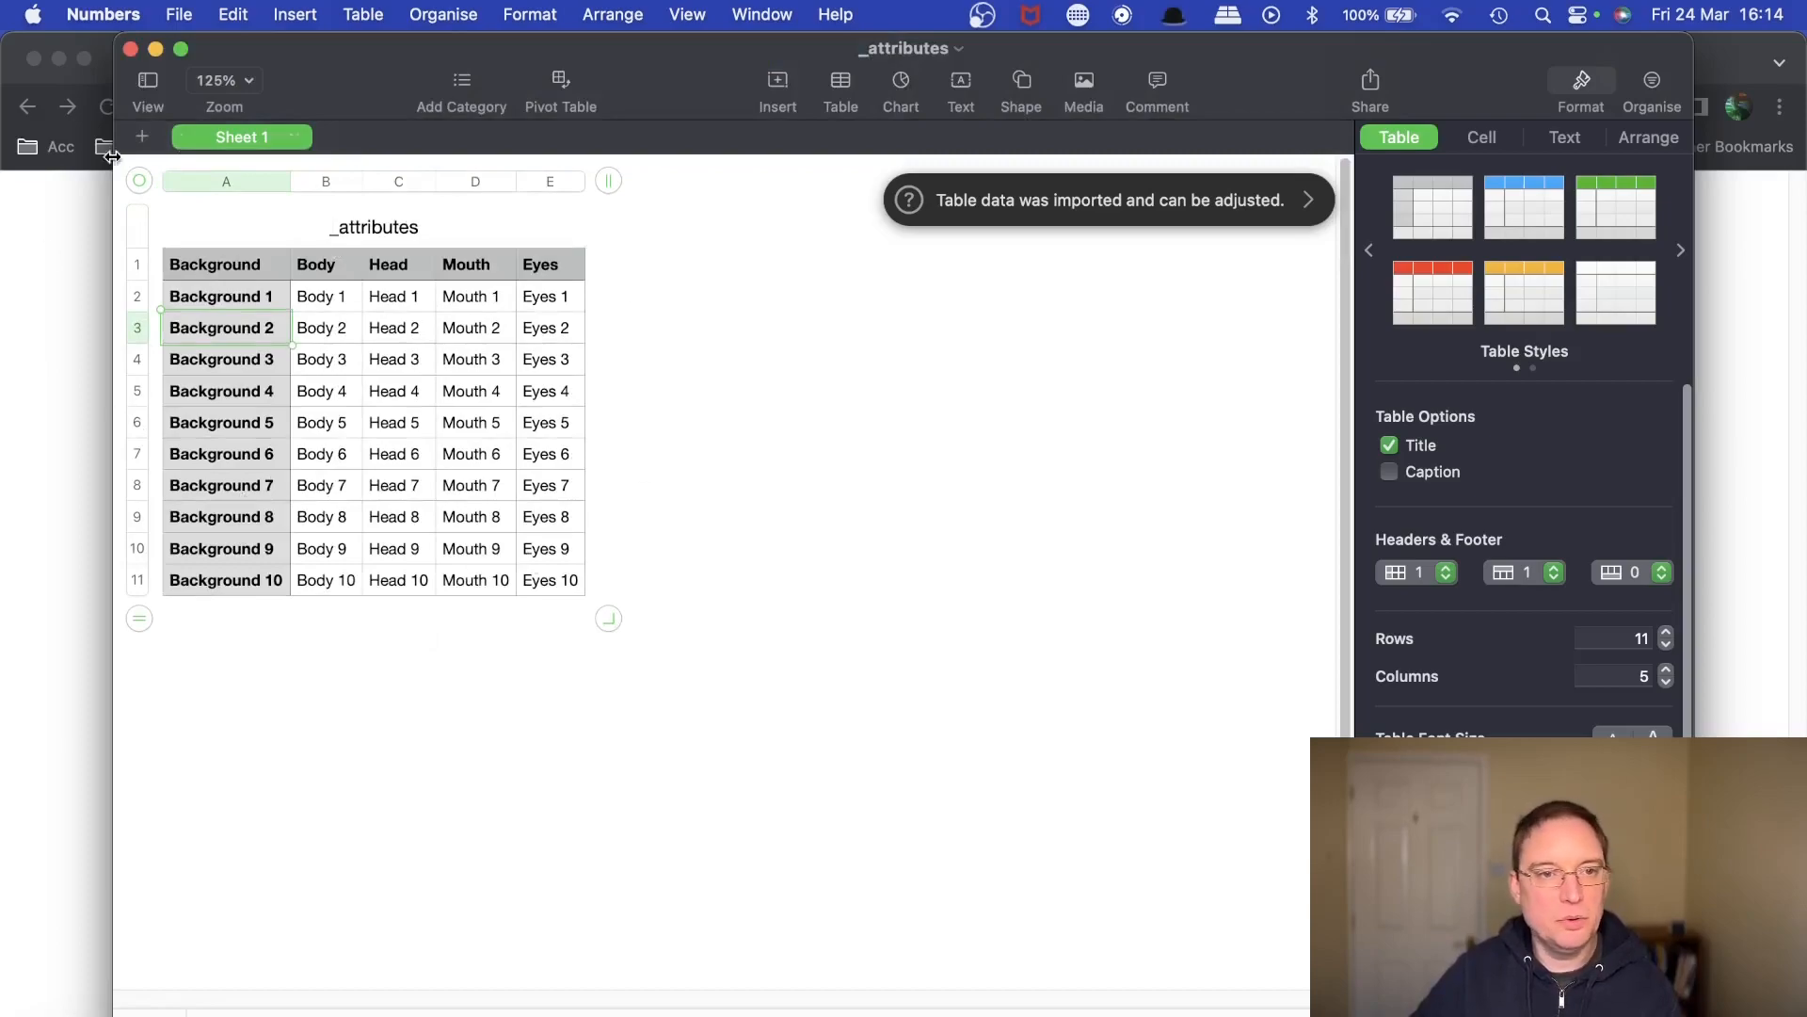
left_click(131, 49)
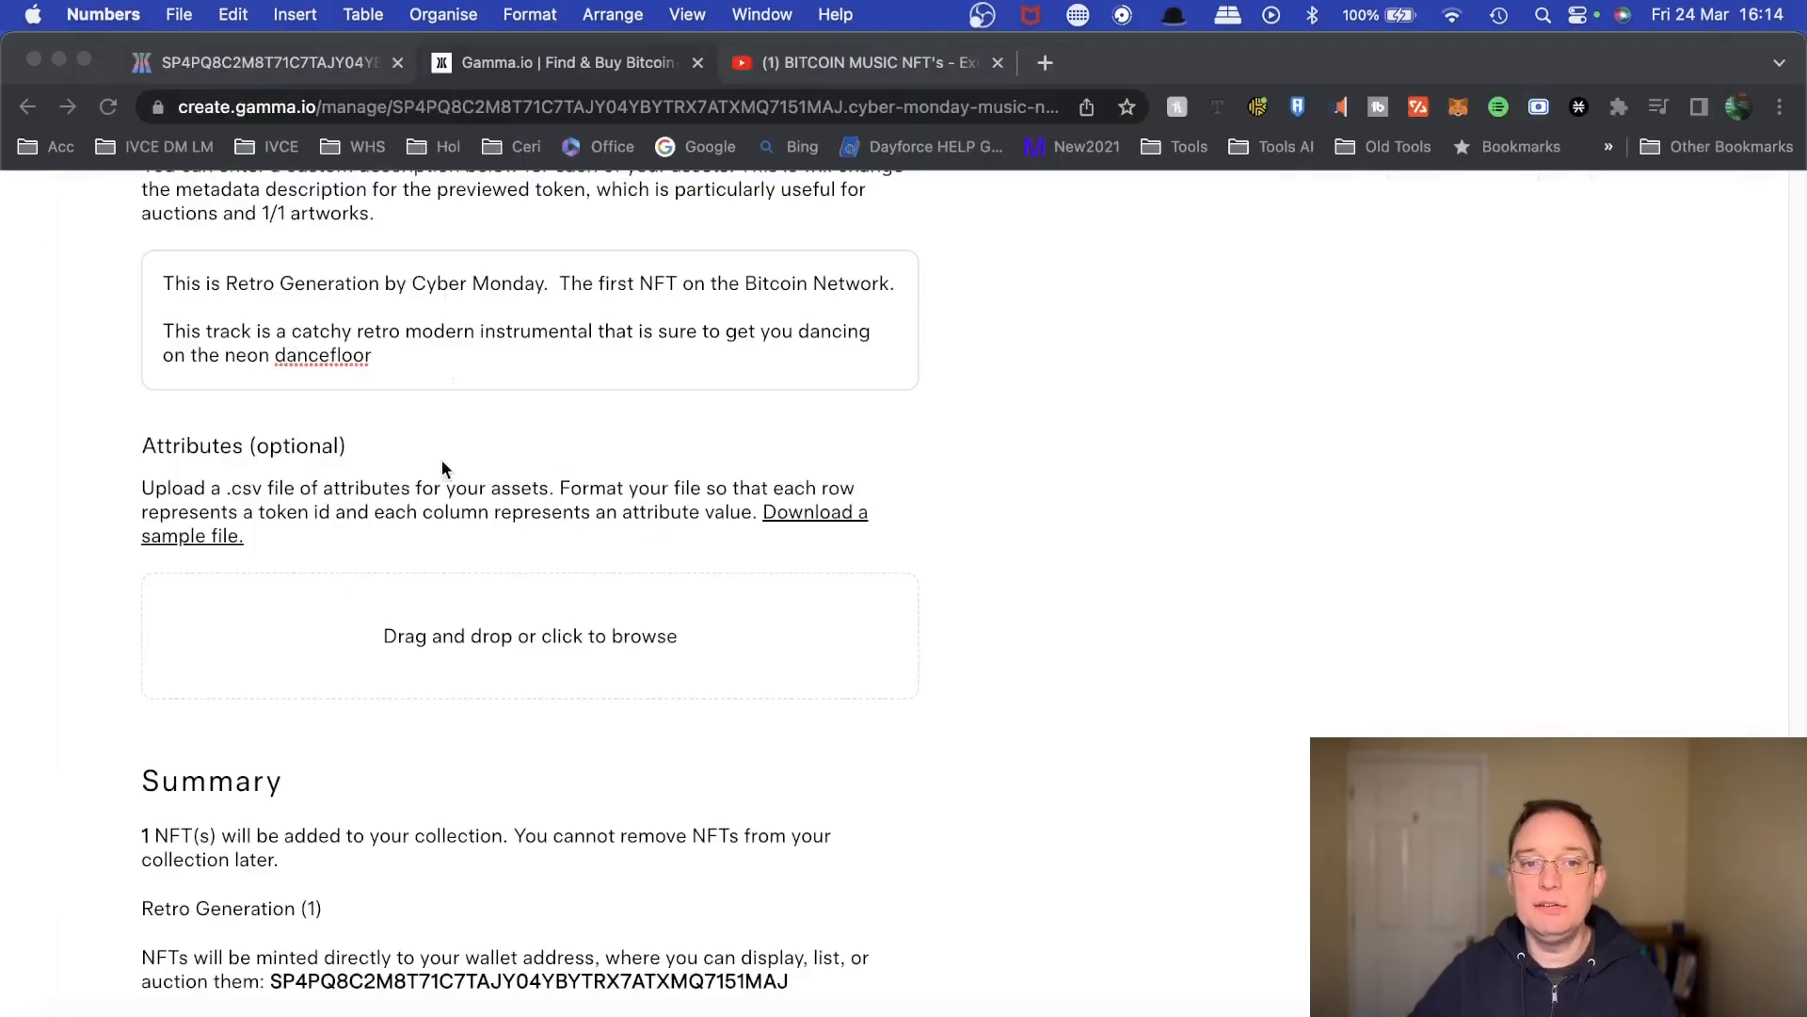
Review the NFT summary, the destination wallet notice and the video preview with its token name and description.
scroll(956, 723, "down", 3)
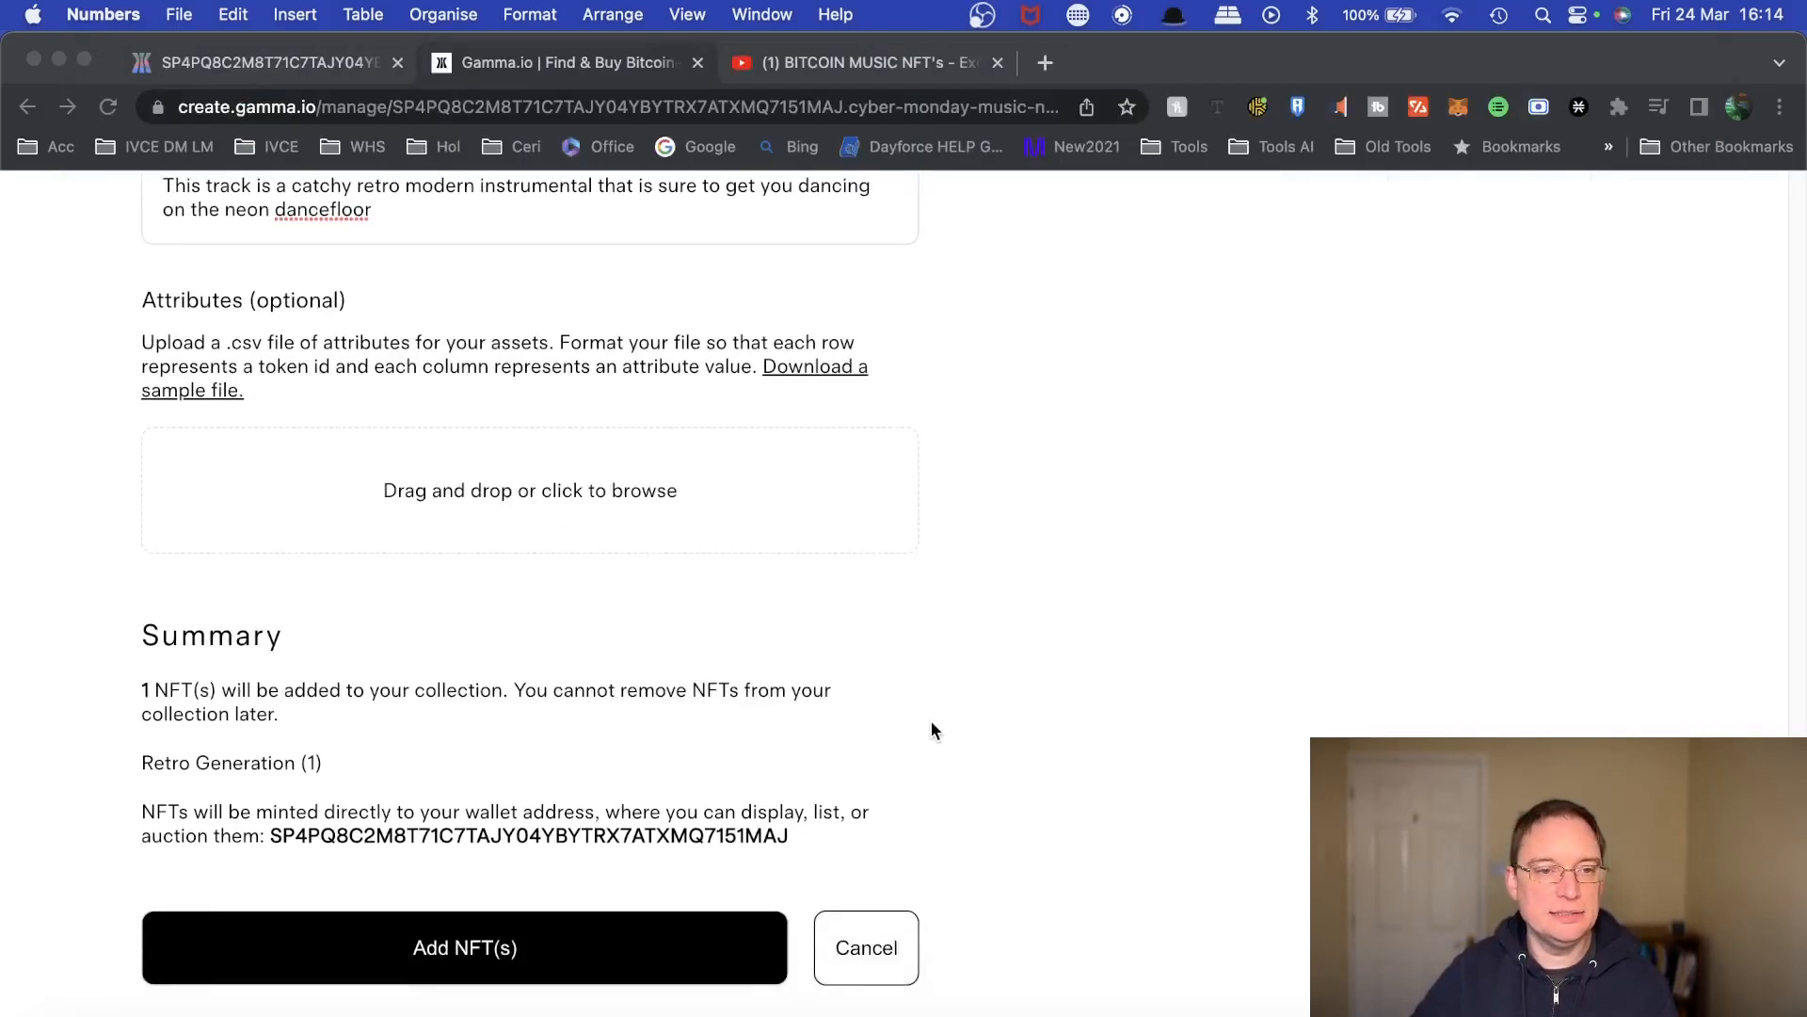
left_click(165, 702)
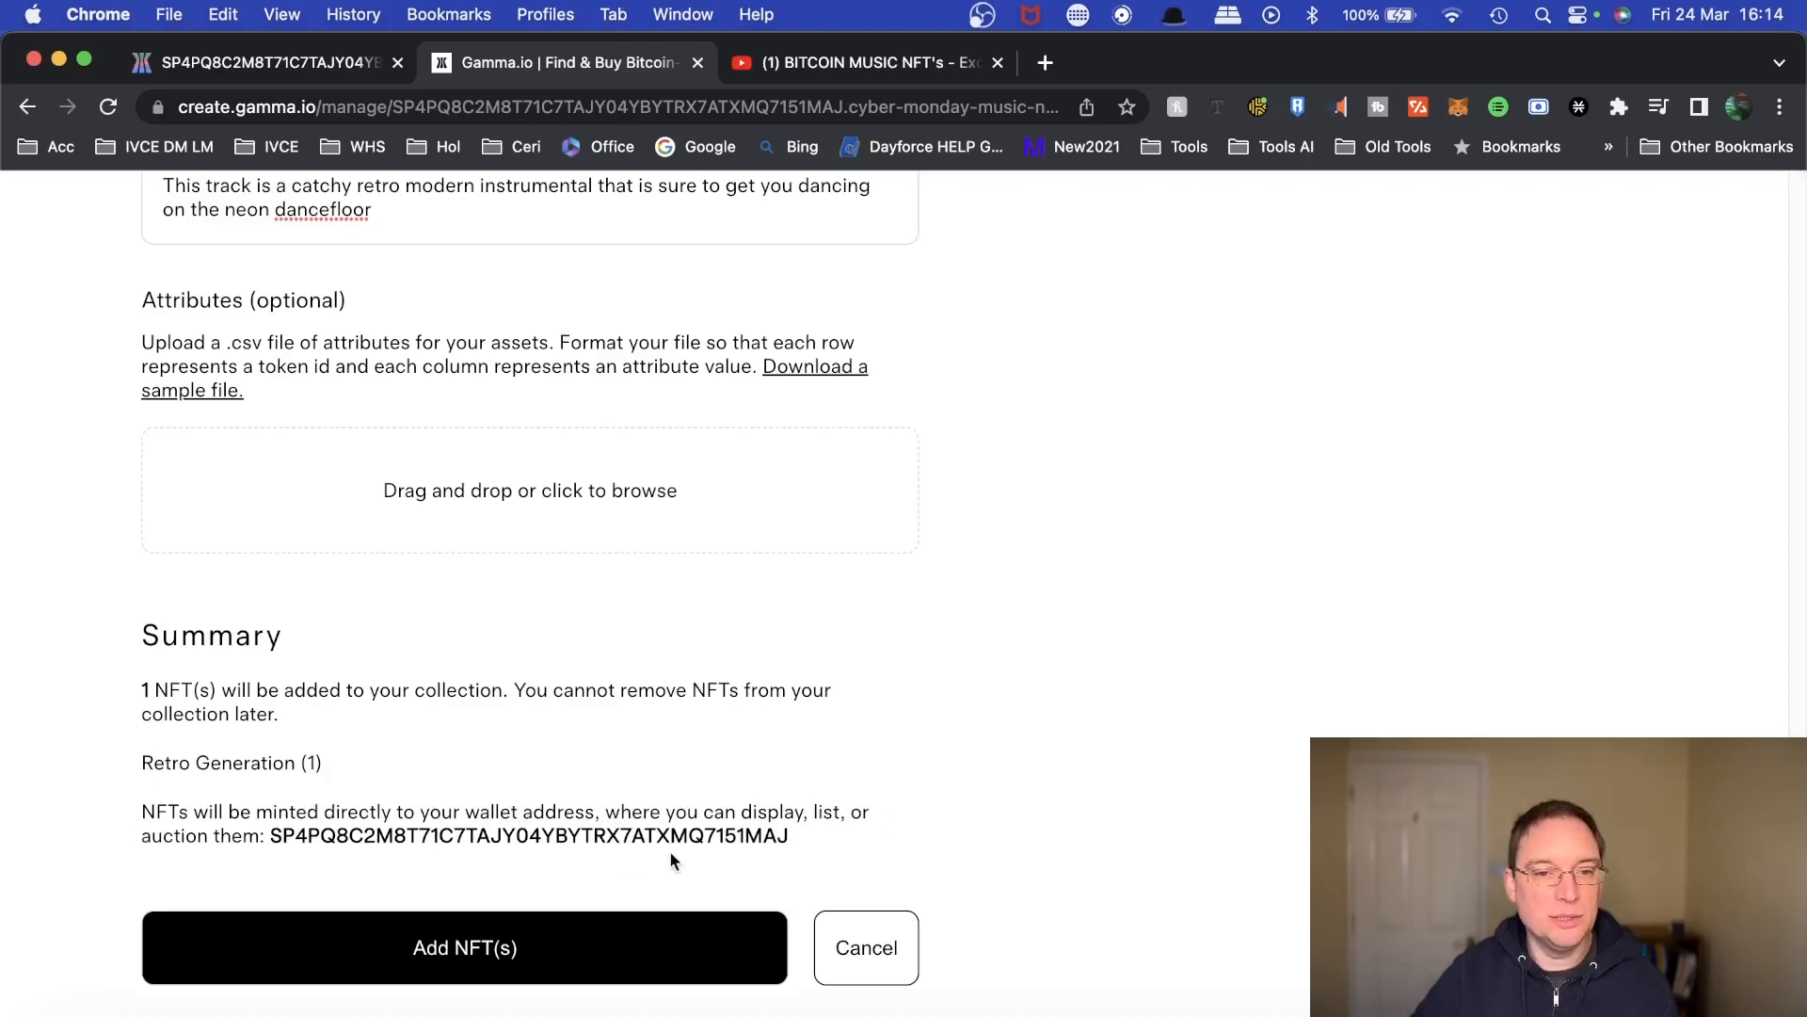
scroll(1112, 804, "up", 15)
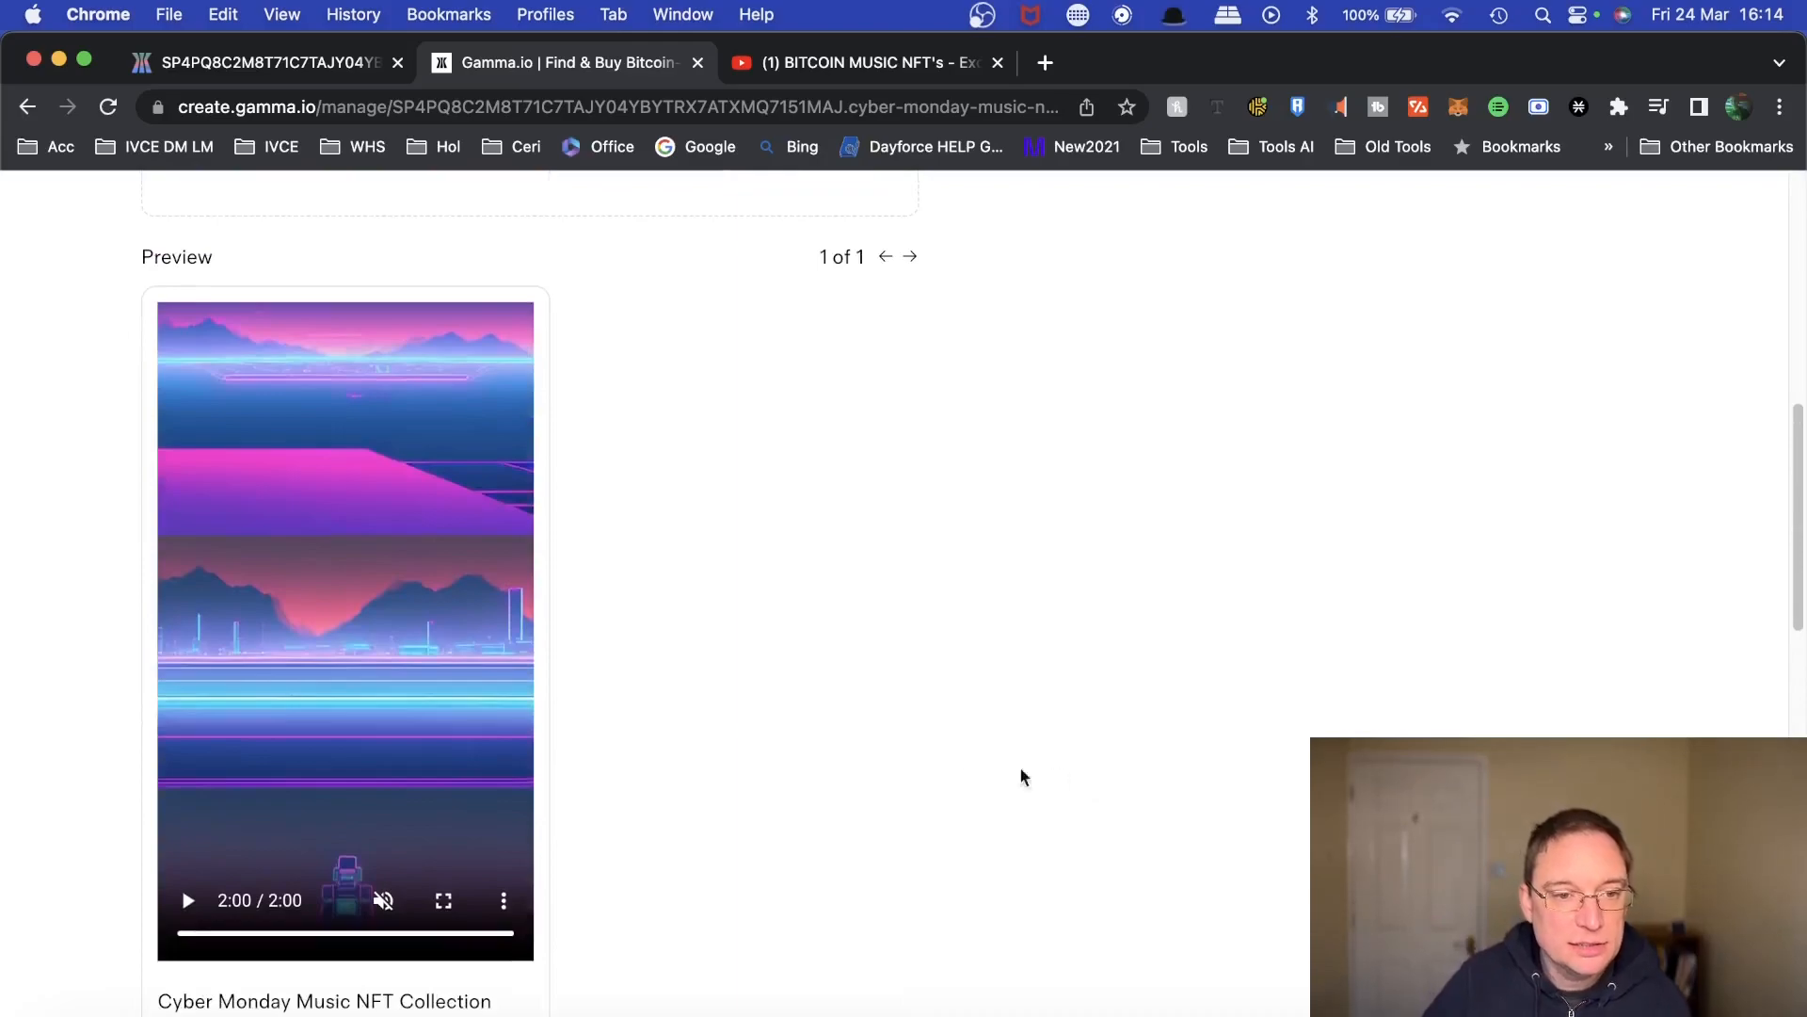
scroll(697, 762, "up", 10)
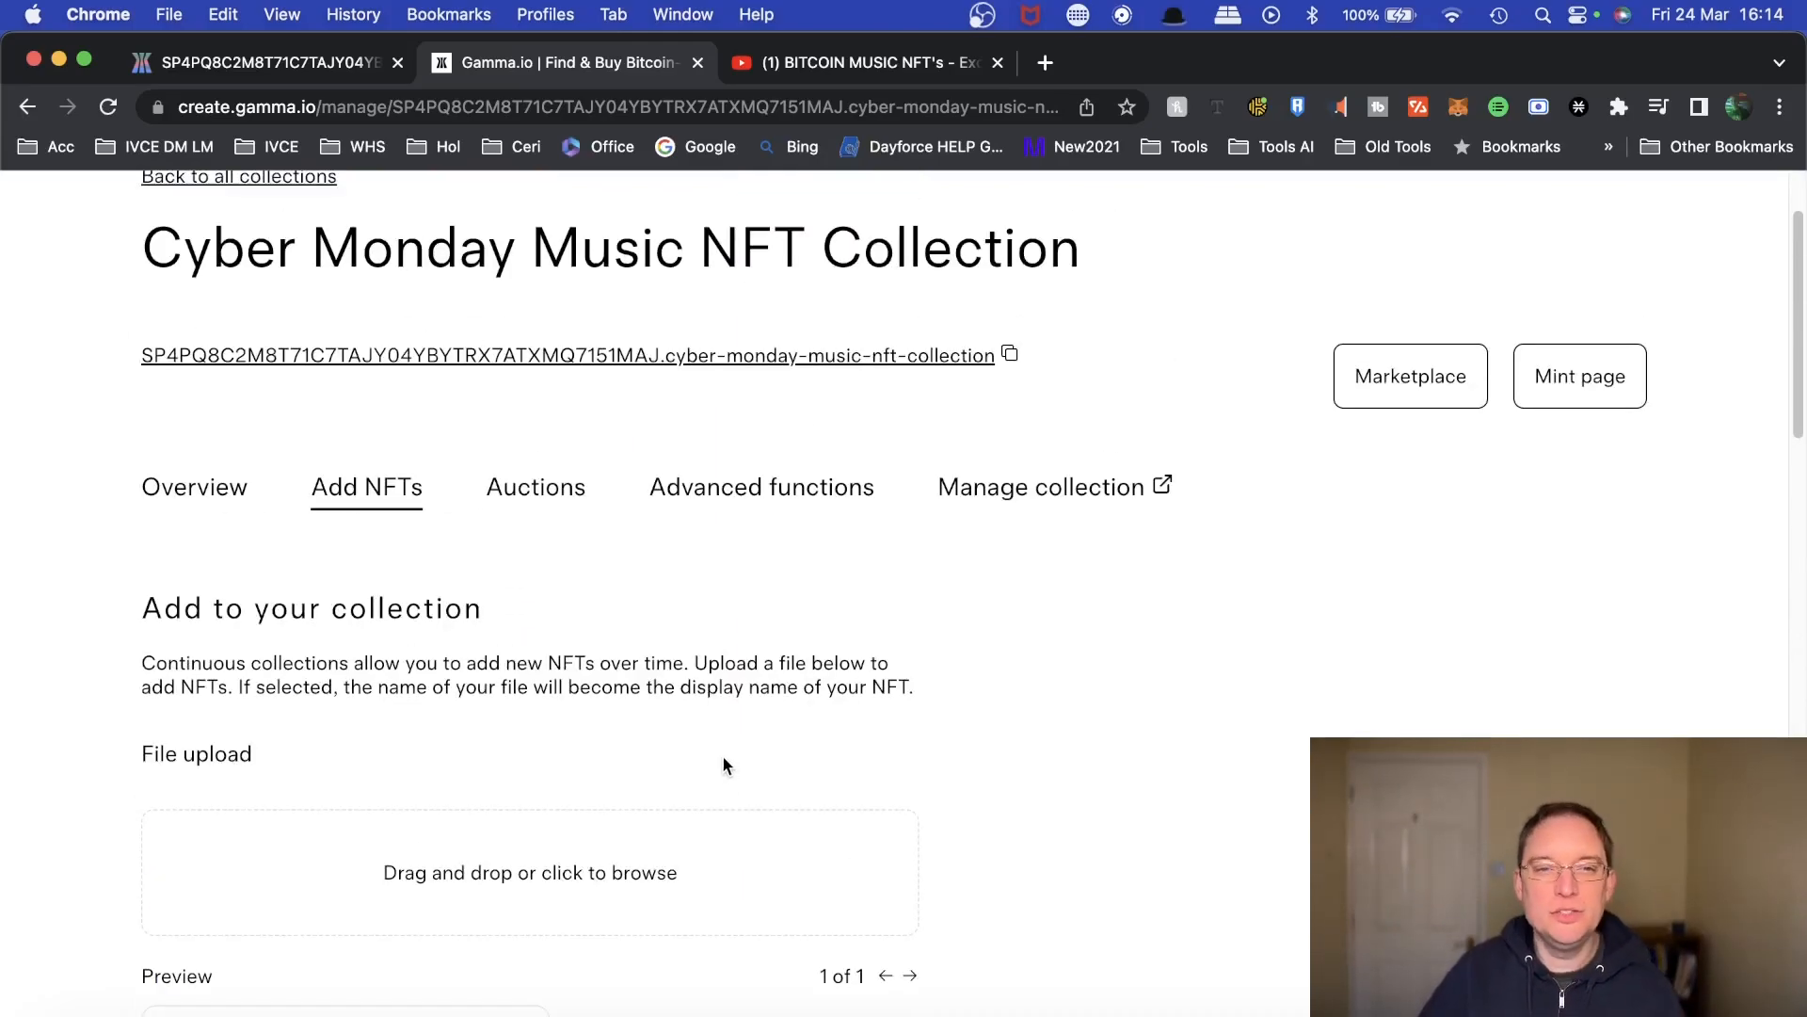
scroll(722, 760, "down", 7)
scroll(386, 668, "down", 5)
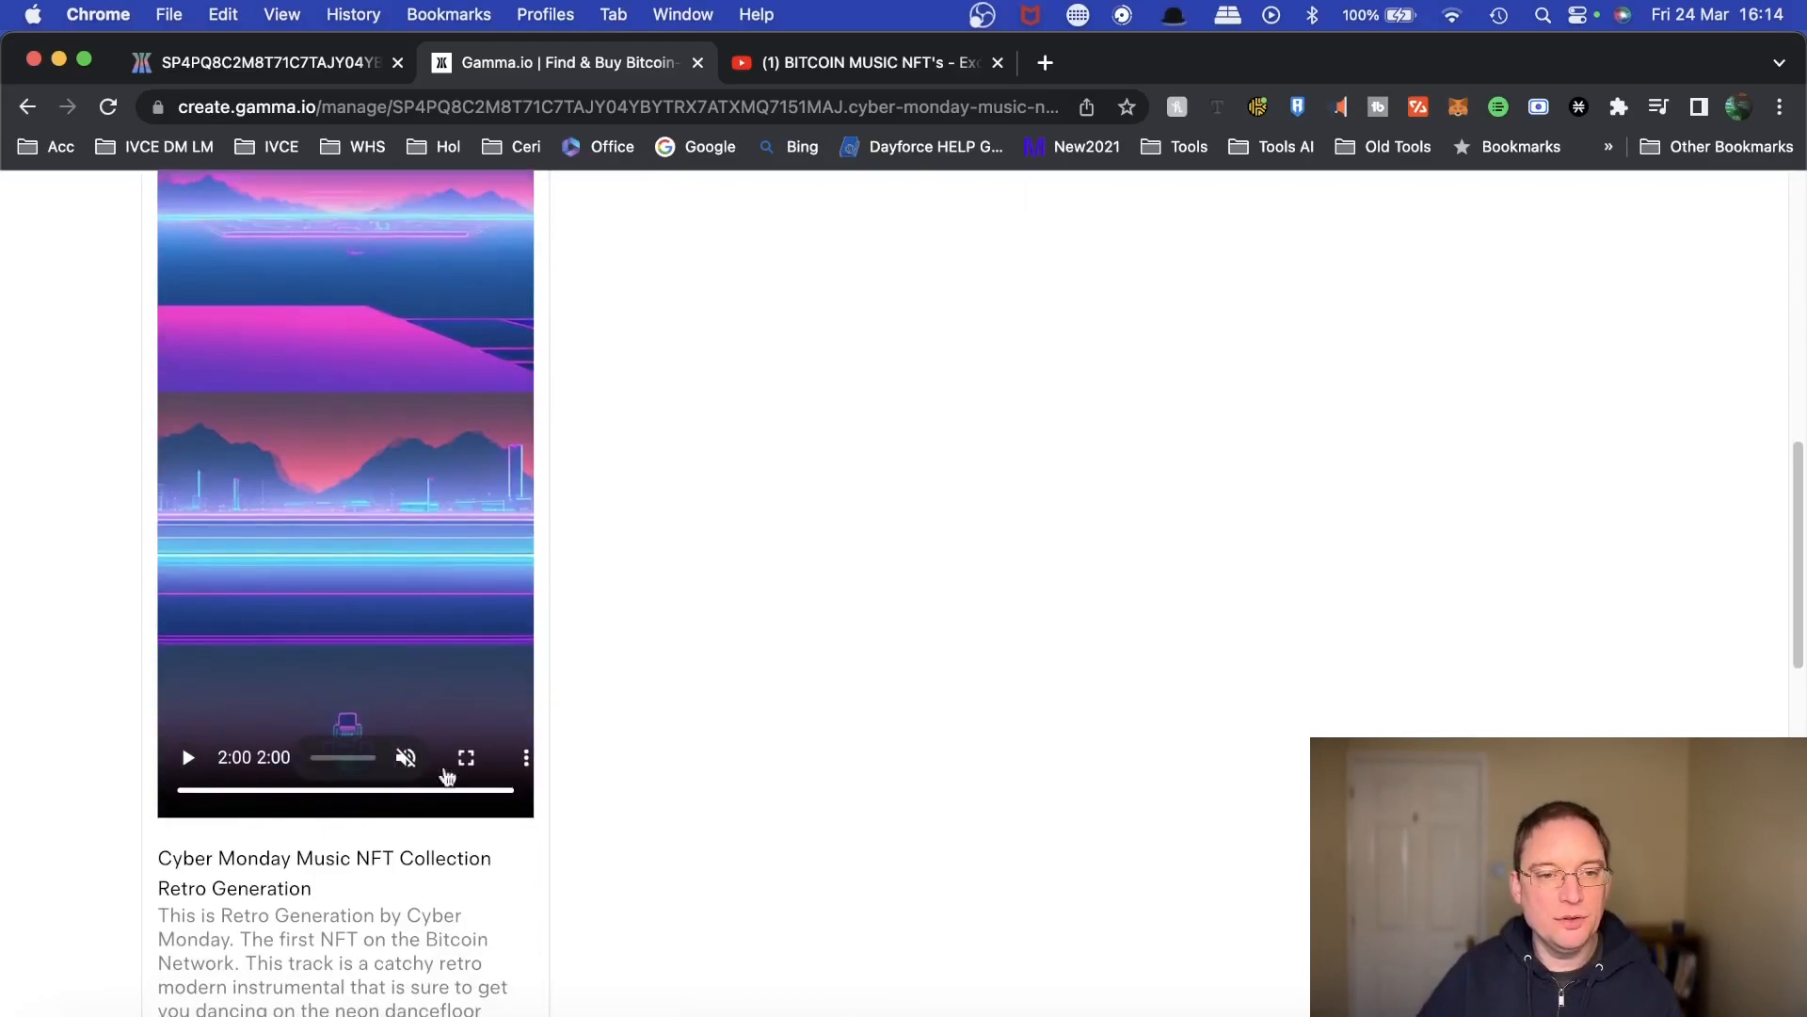
scroll(241, 548, "up", 3)
Correct "dancefloor" to "dance floor" at the end of the custom token description.
scroll(700, 692, "down", 10)
scroll(700, 693, "down", 1)
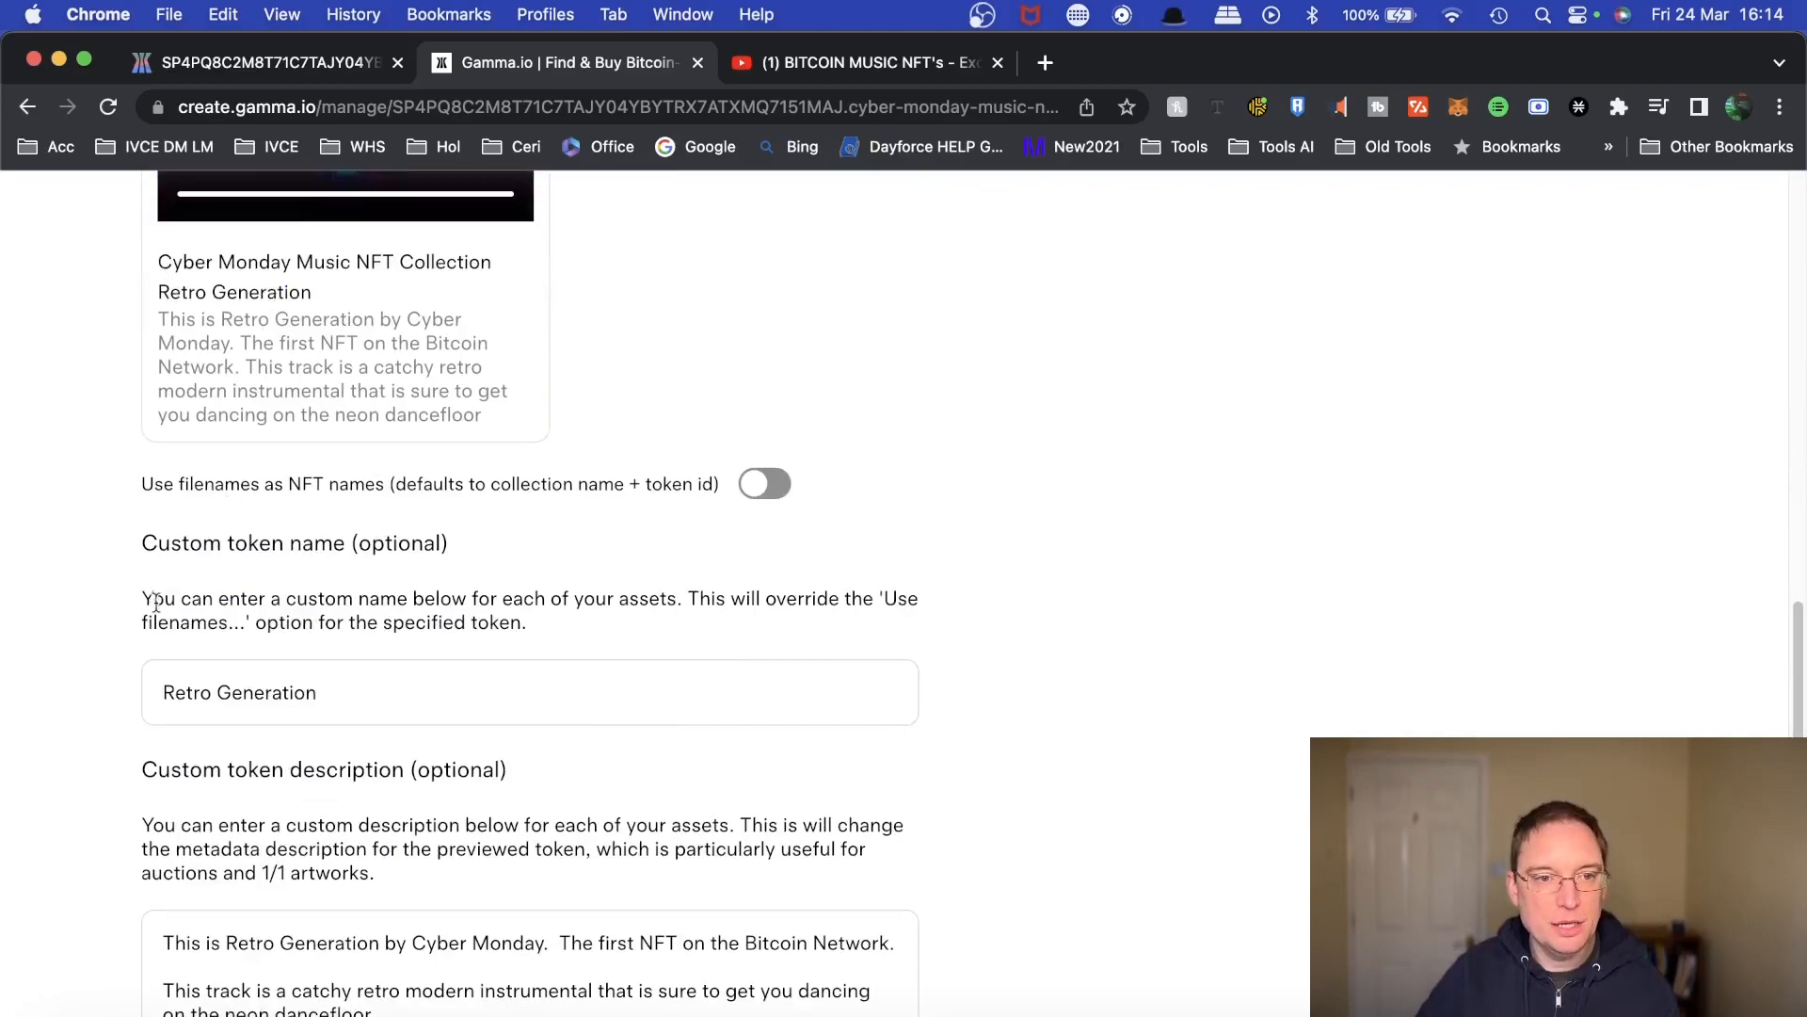
scroll(470, 708, "down", 3)
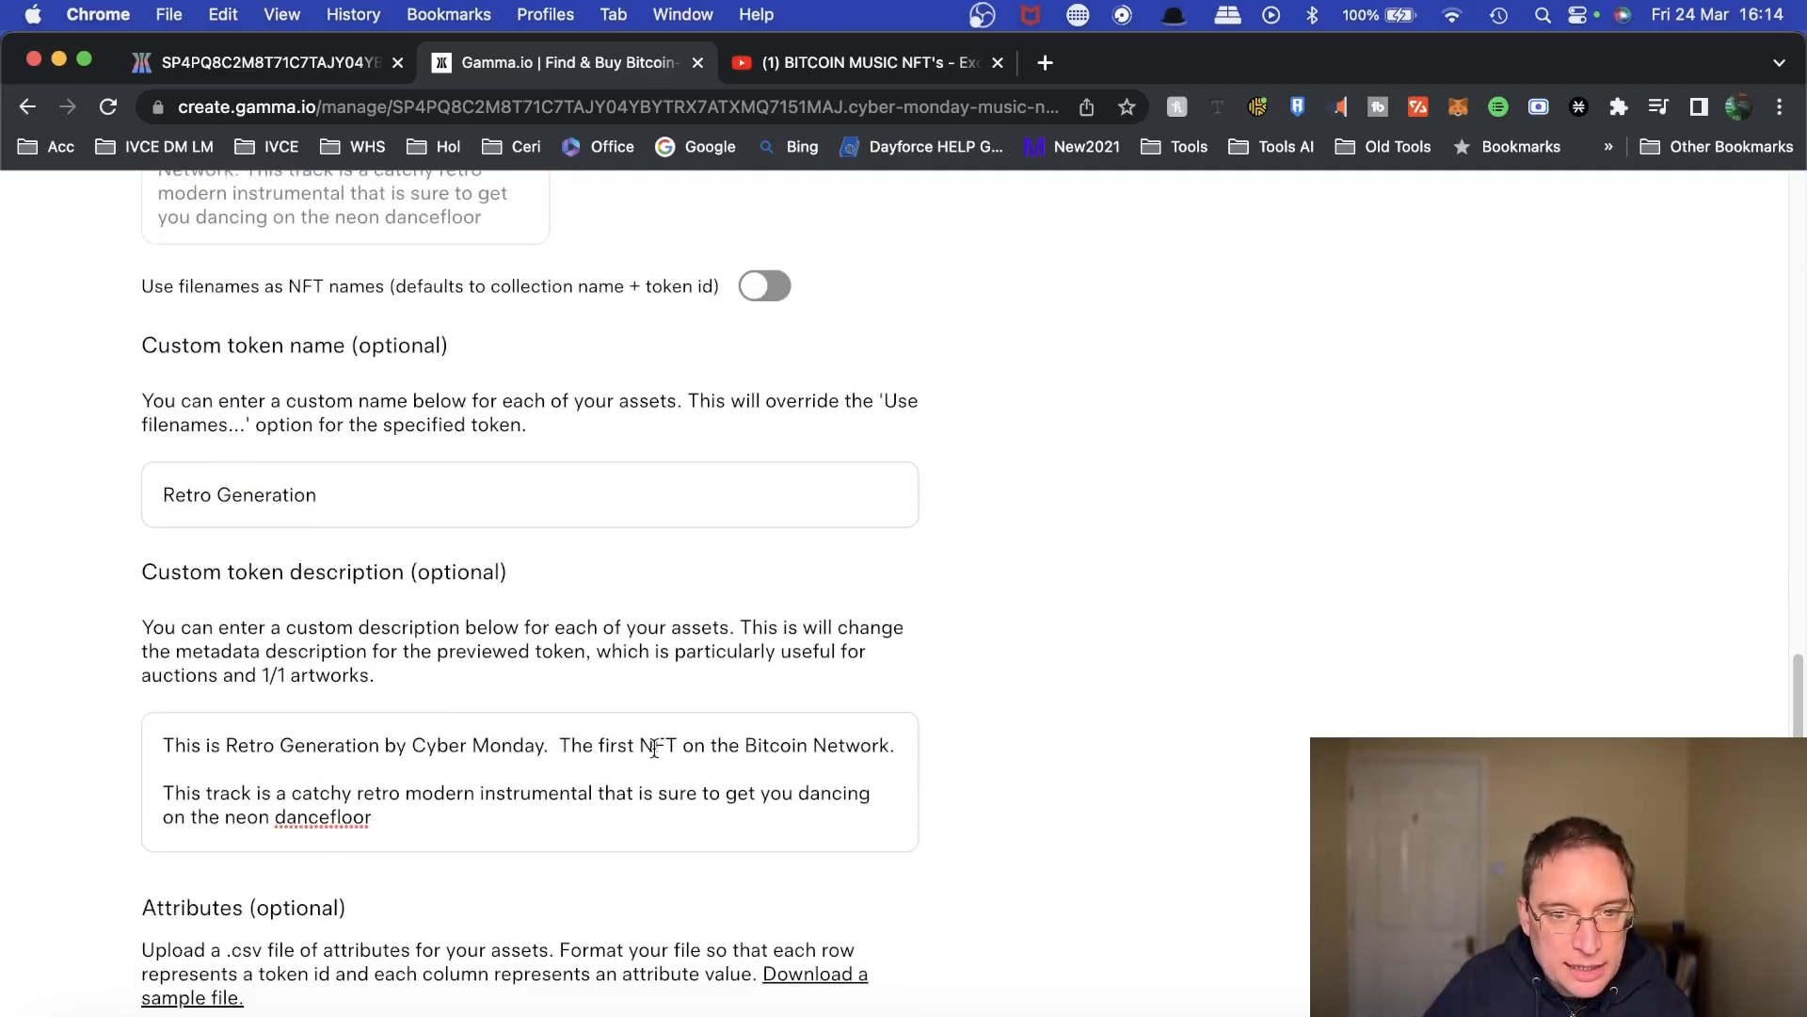
left_click(318, 818)
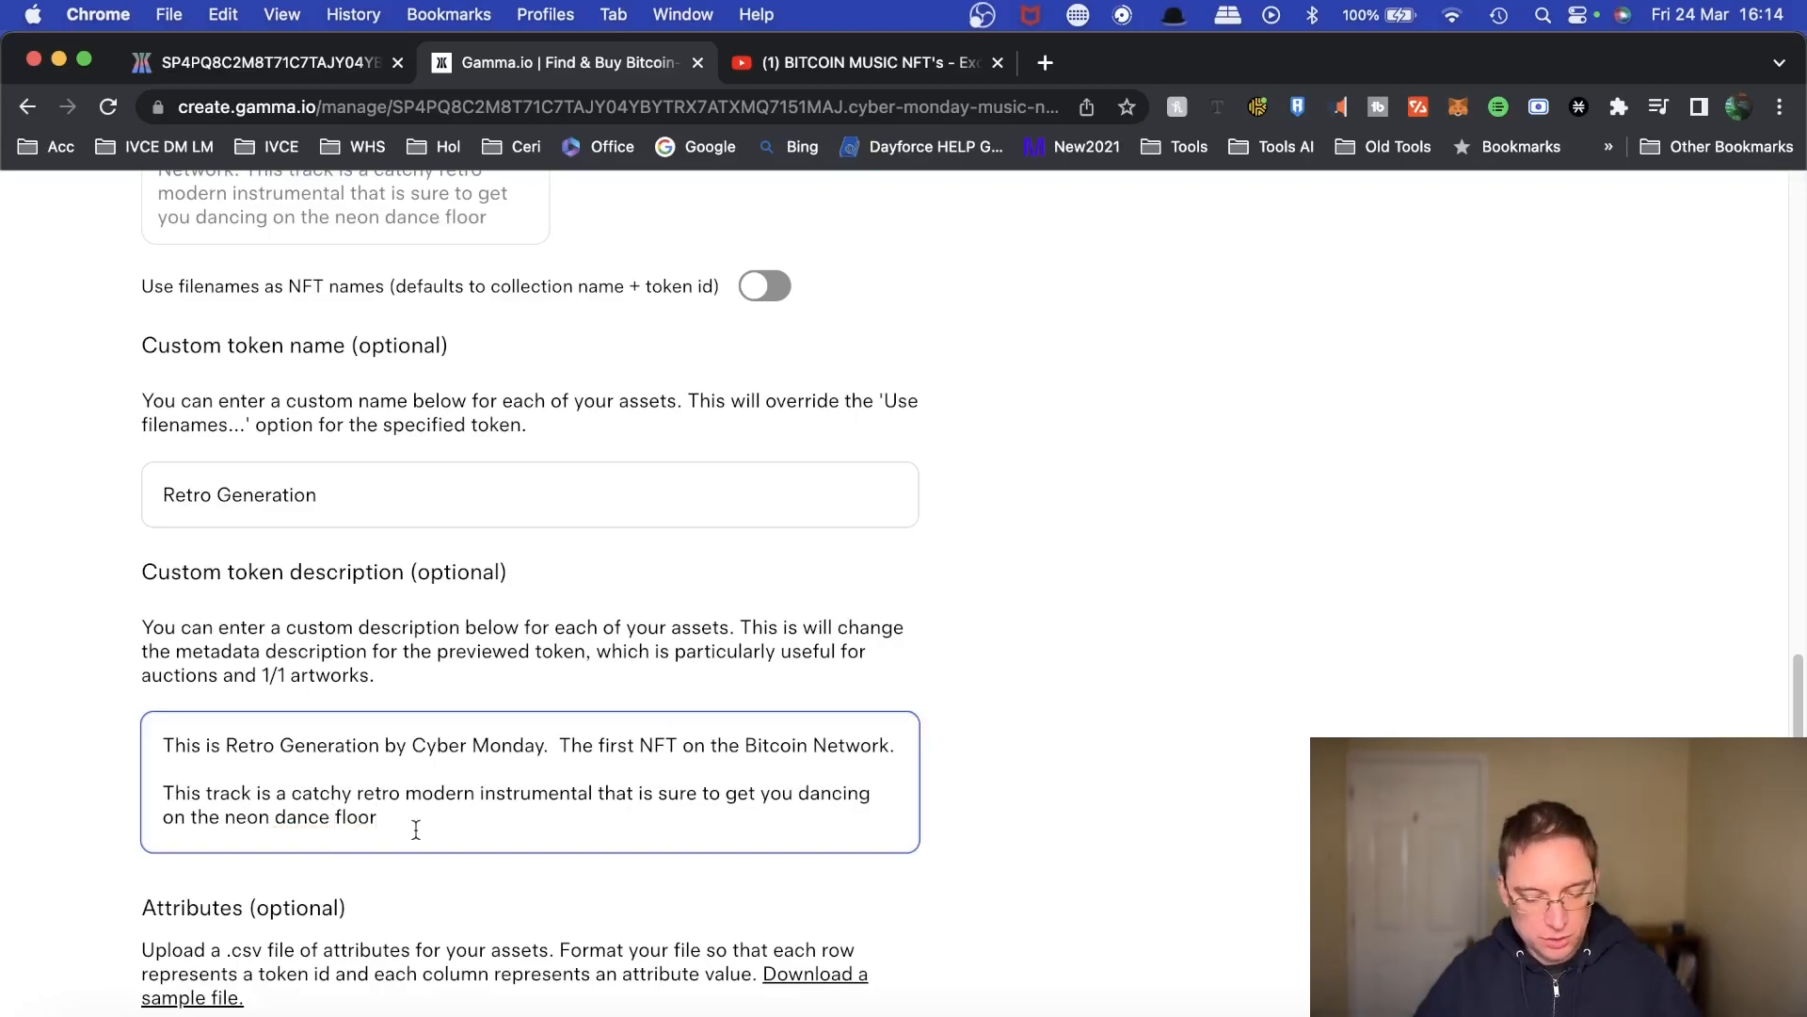
Add the Retro Generation NFT to the collection and confirm its claim transaction in Hiro Wallet with the Standard fee.
scroll(438, 800, "down", 10)
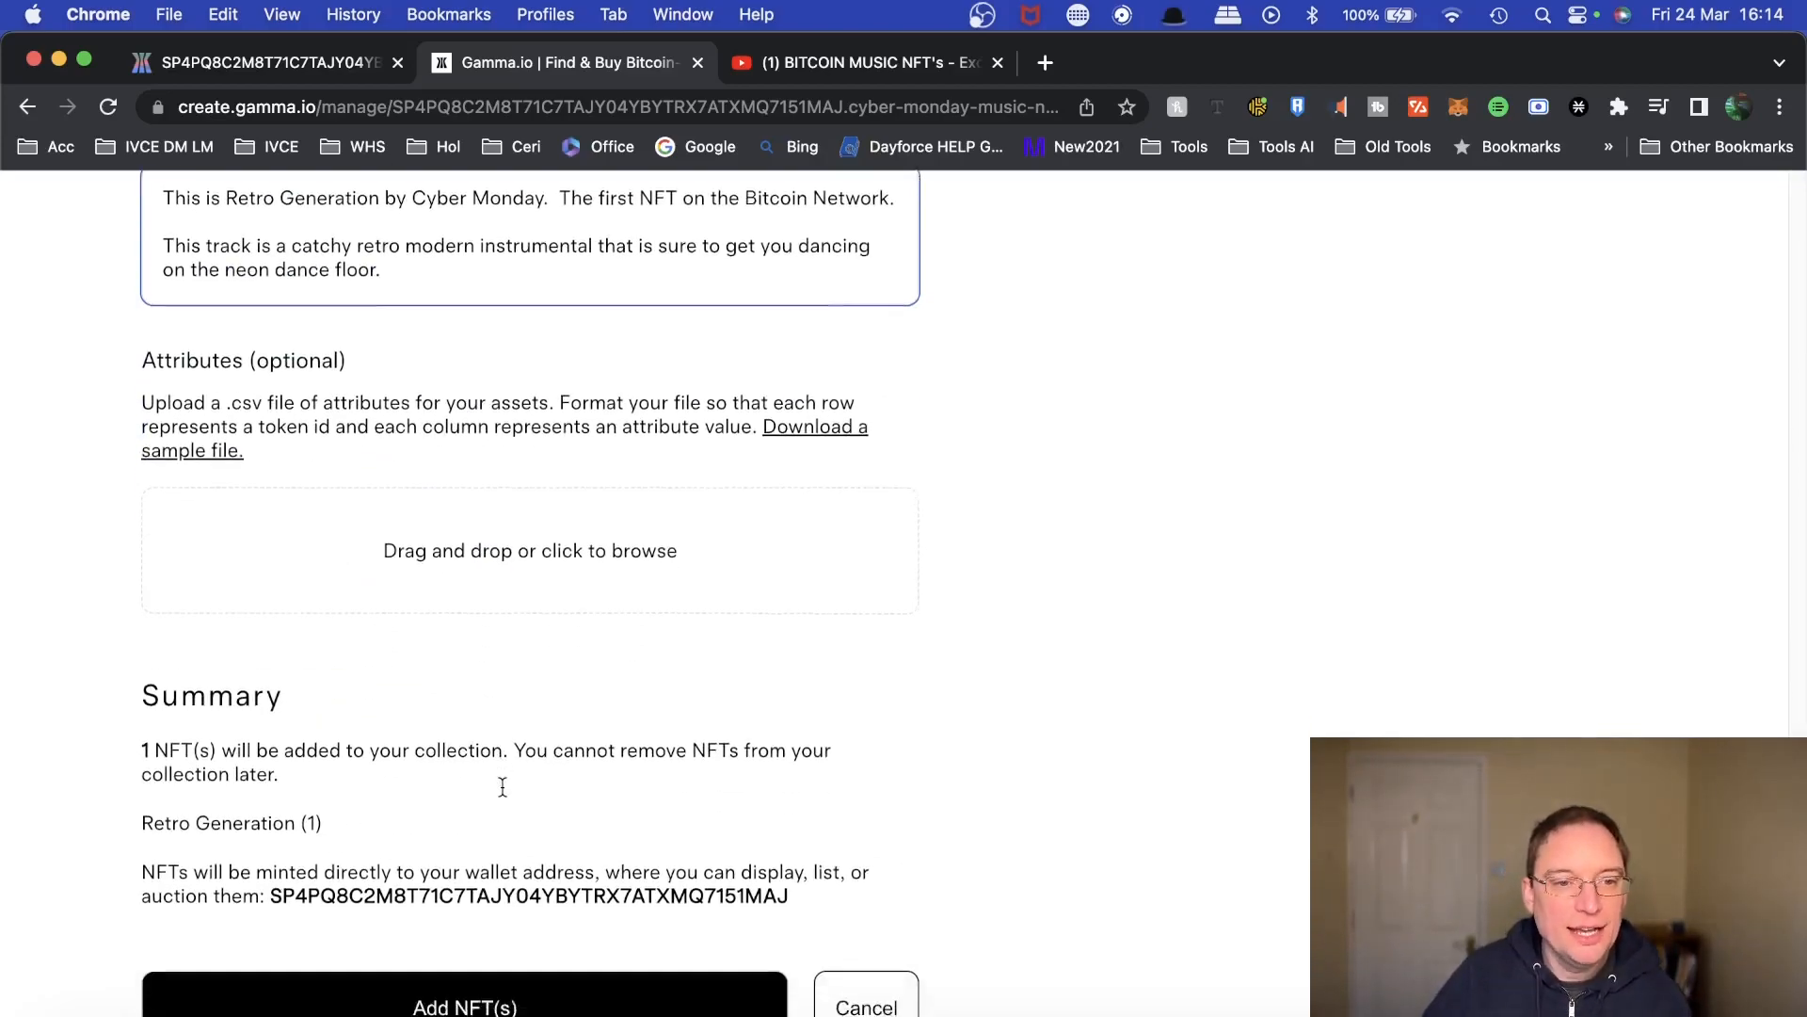
left_click(482, 965)
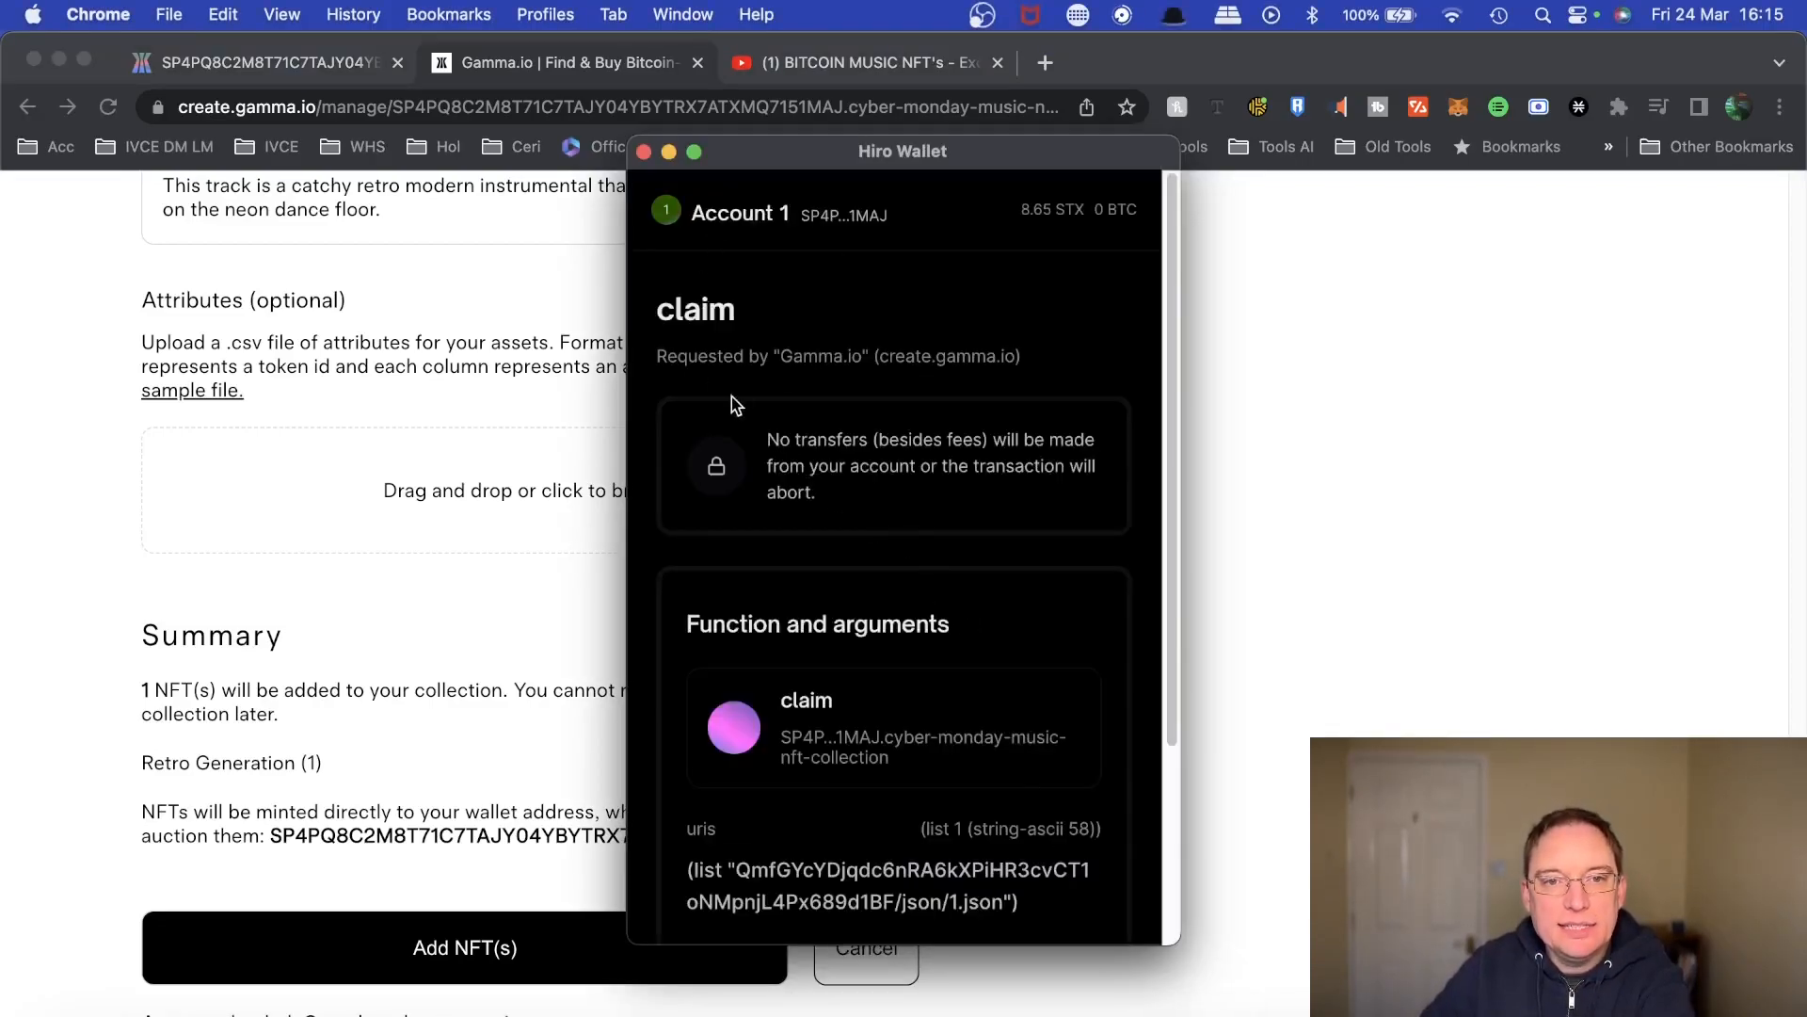
scroll(972, 653, "down", 3)
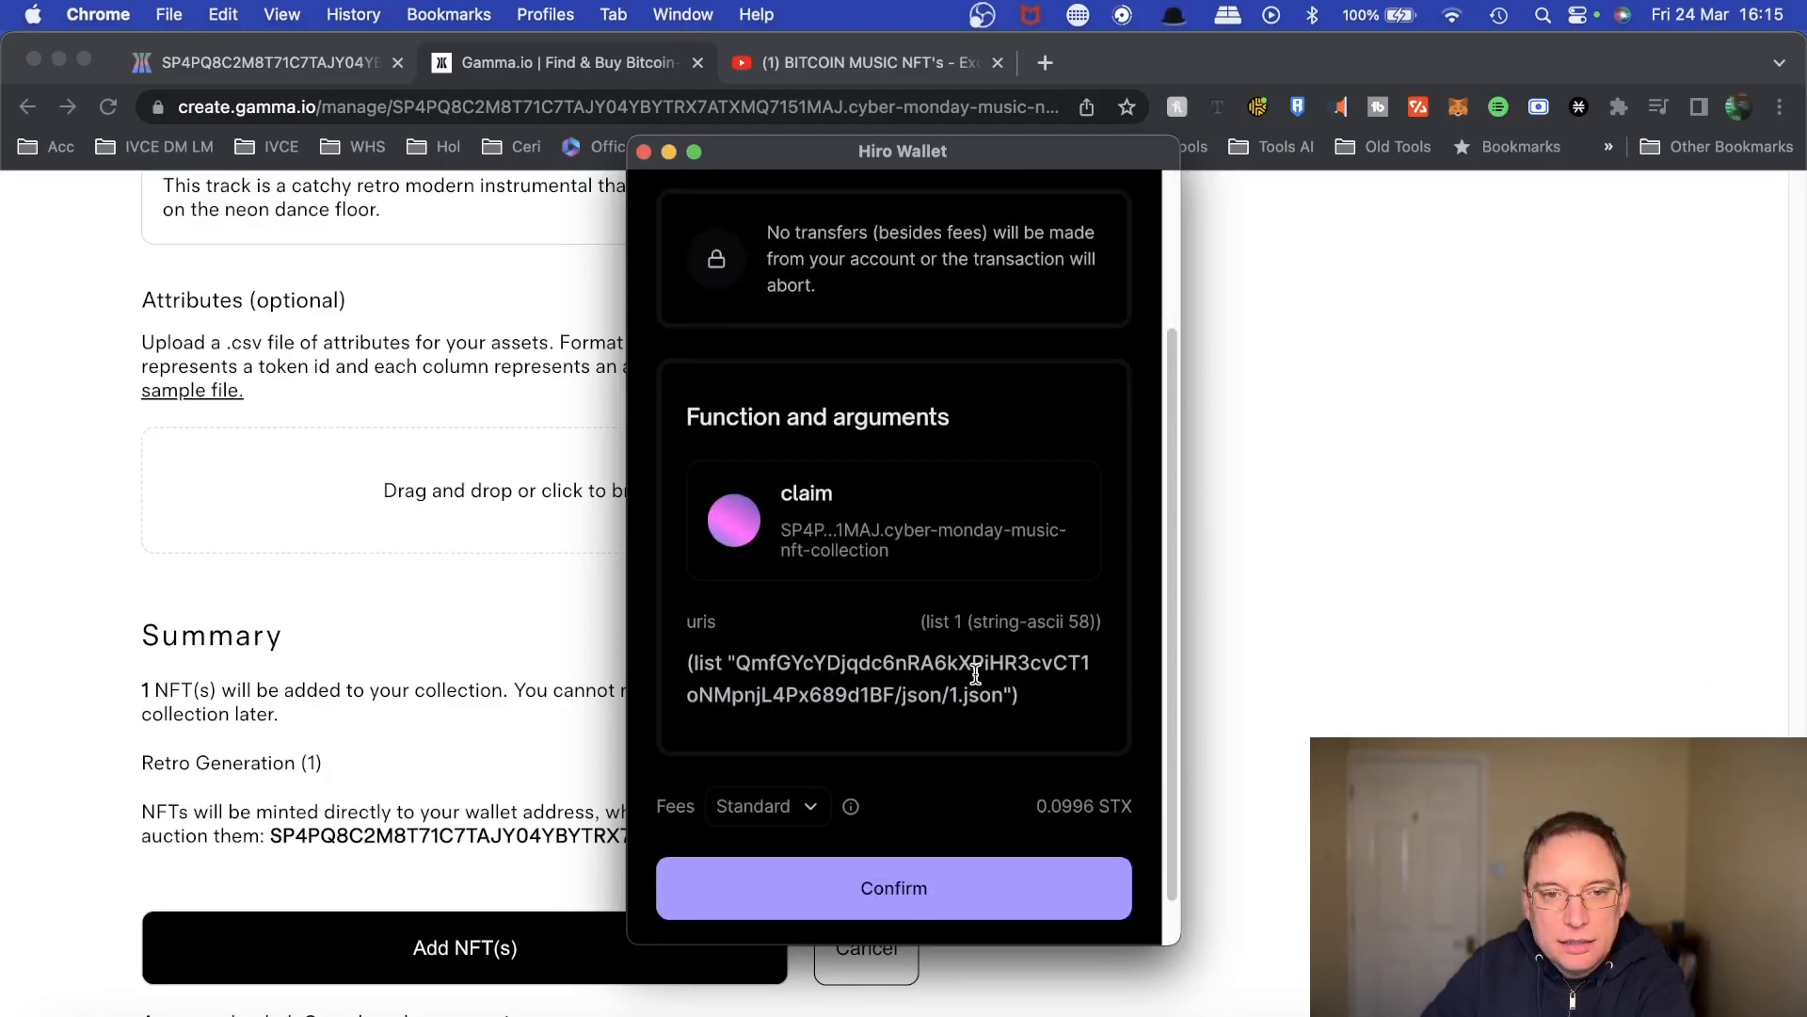
scroll(976, 674, "down", 1)
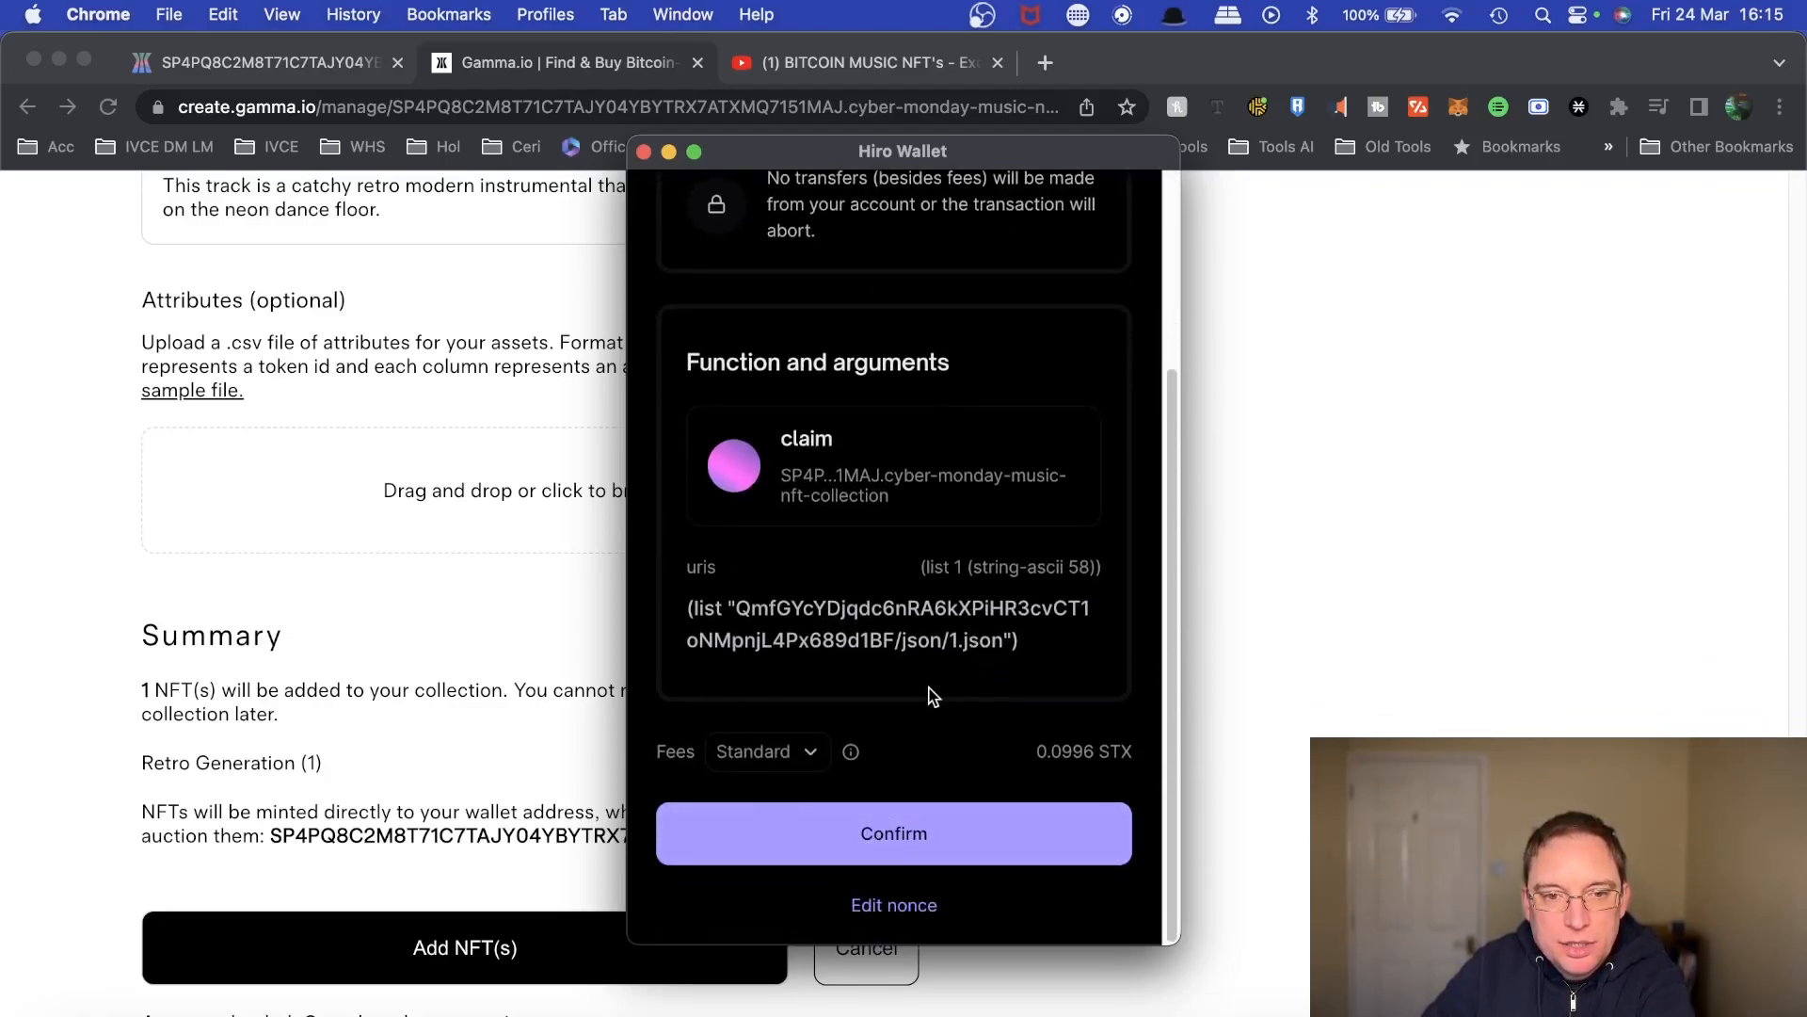
scroll(734, 753, "up", 4)
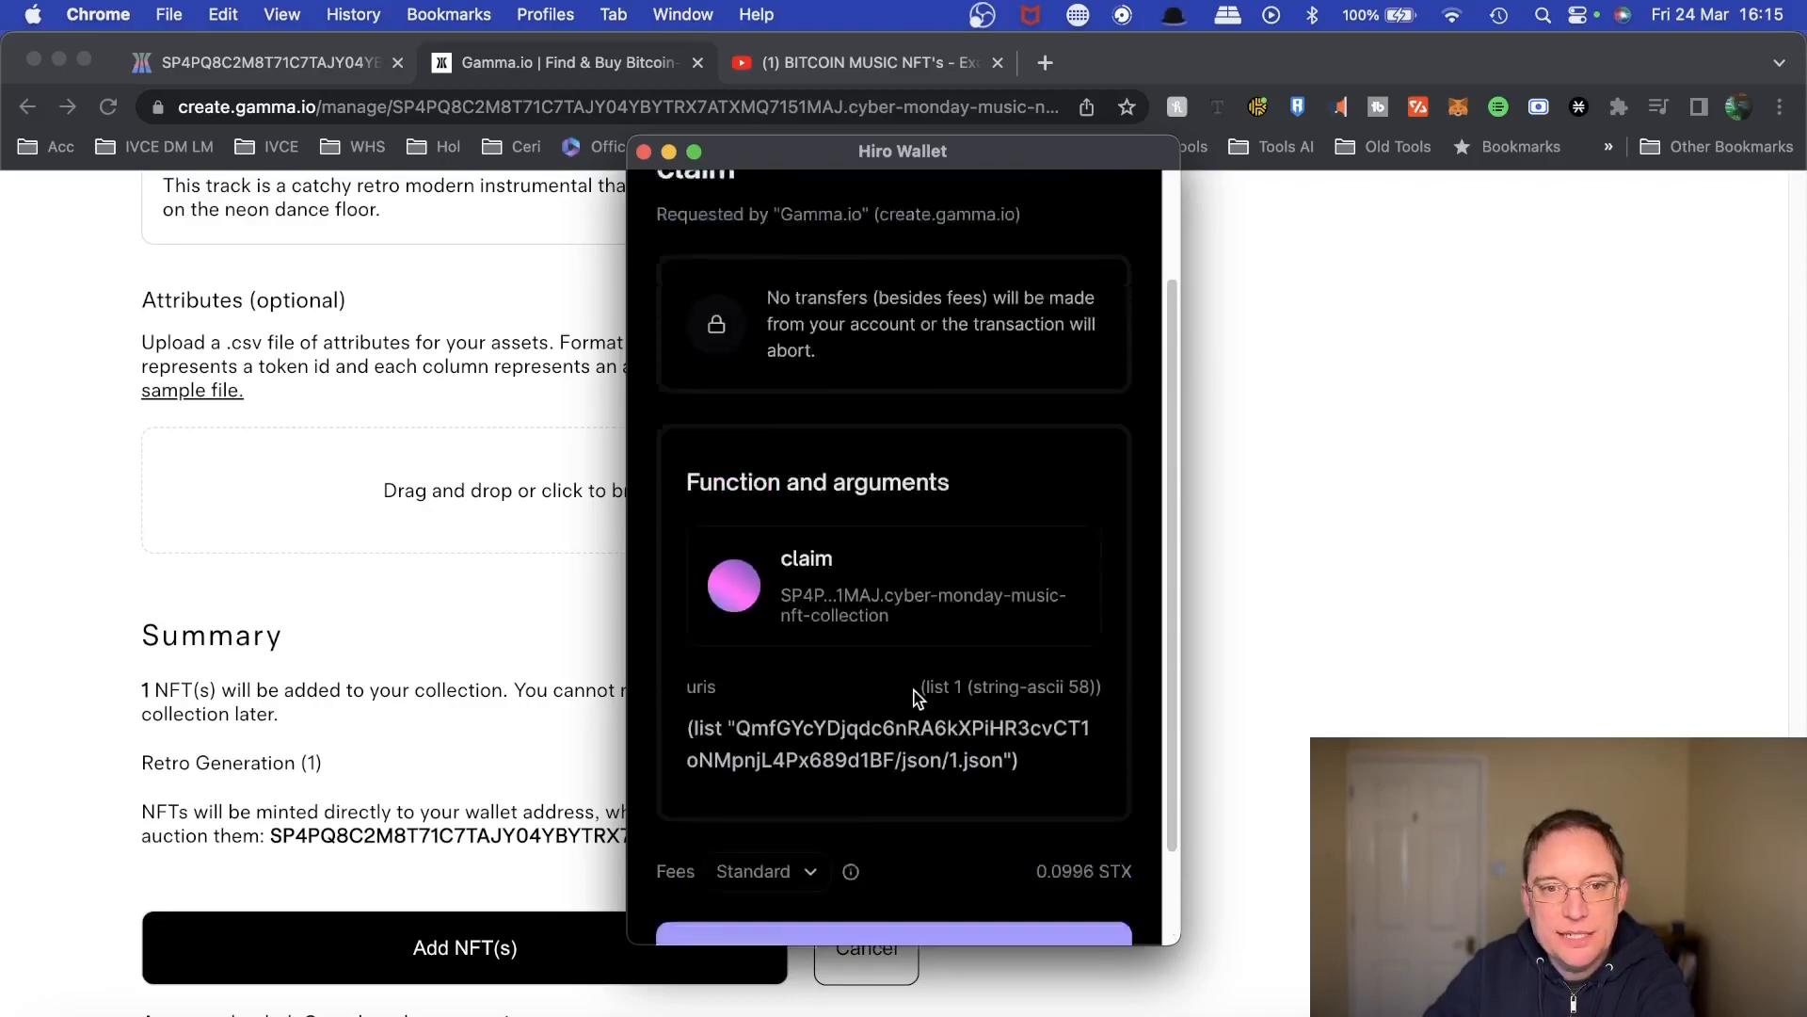
scroll(954, 732, "down", 4)
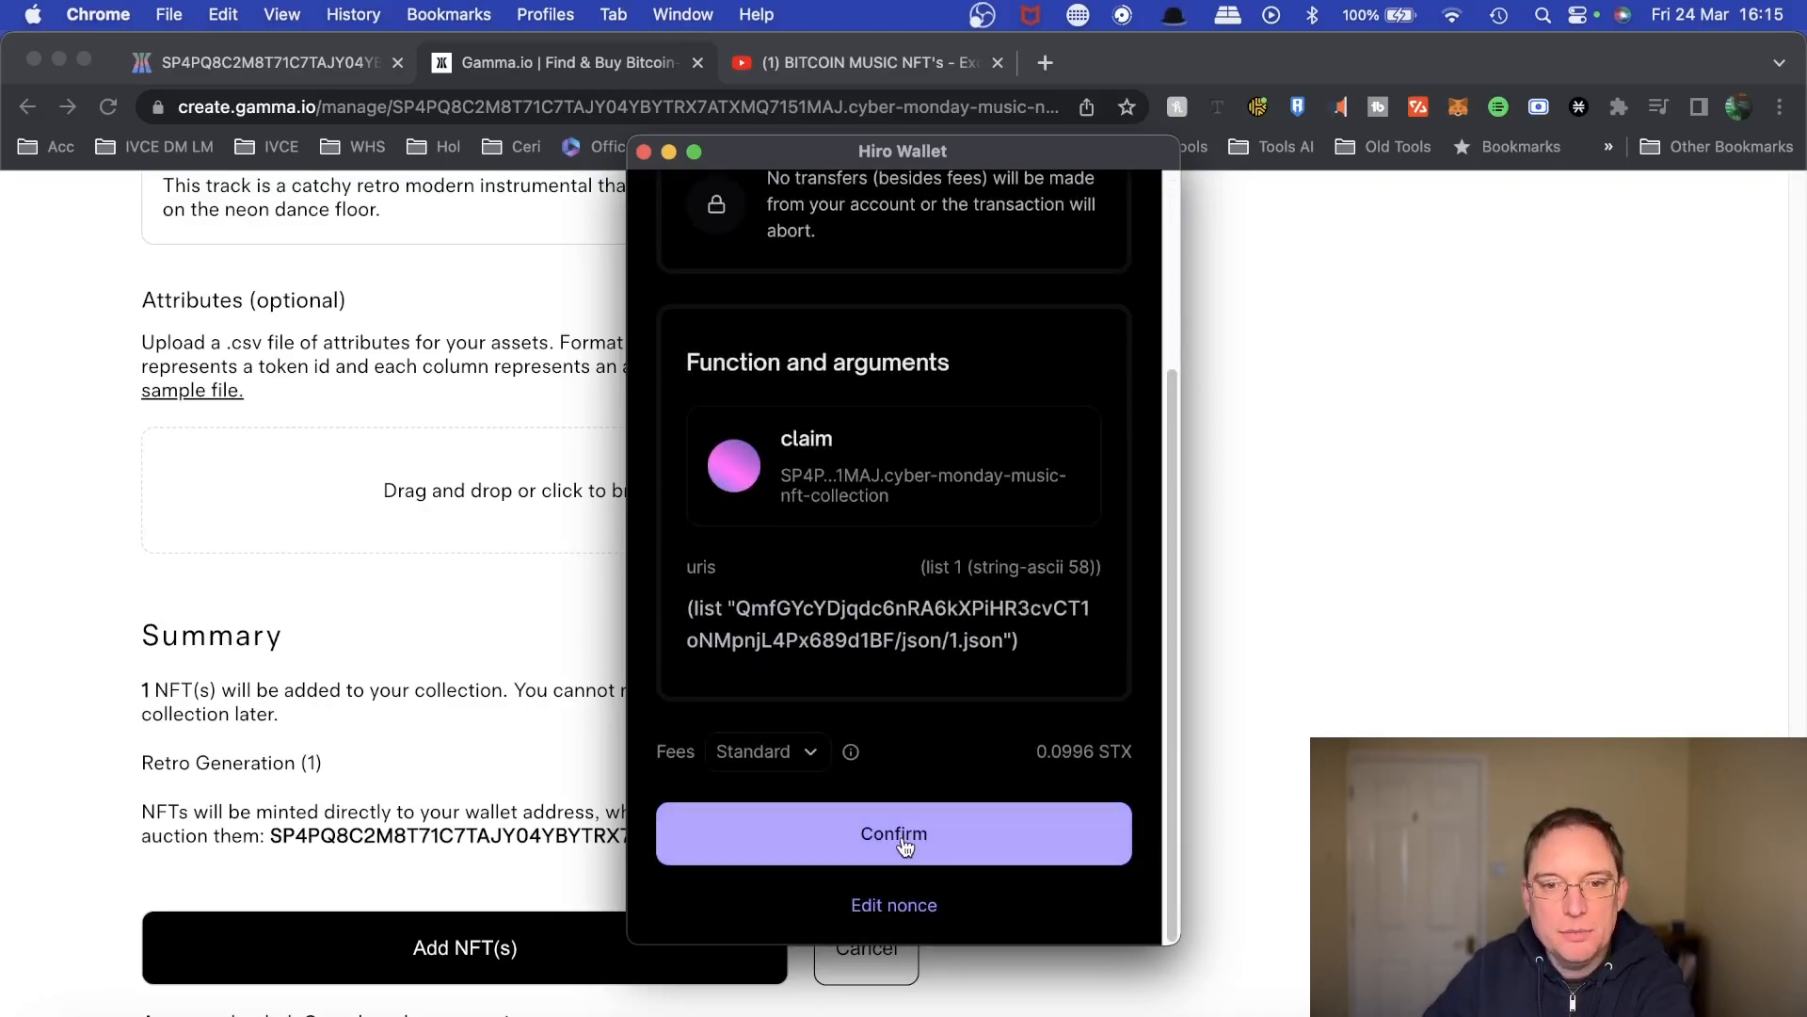
mouse_move(1059, 764)
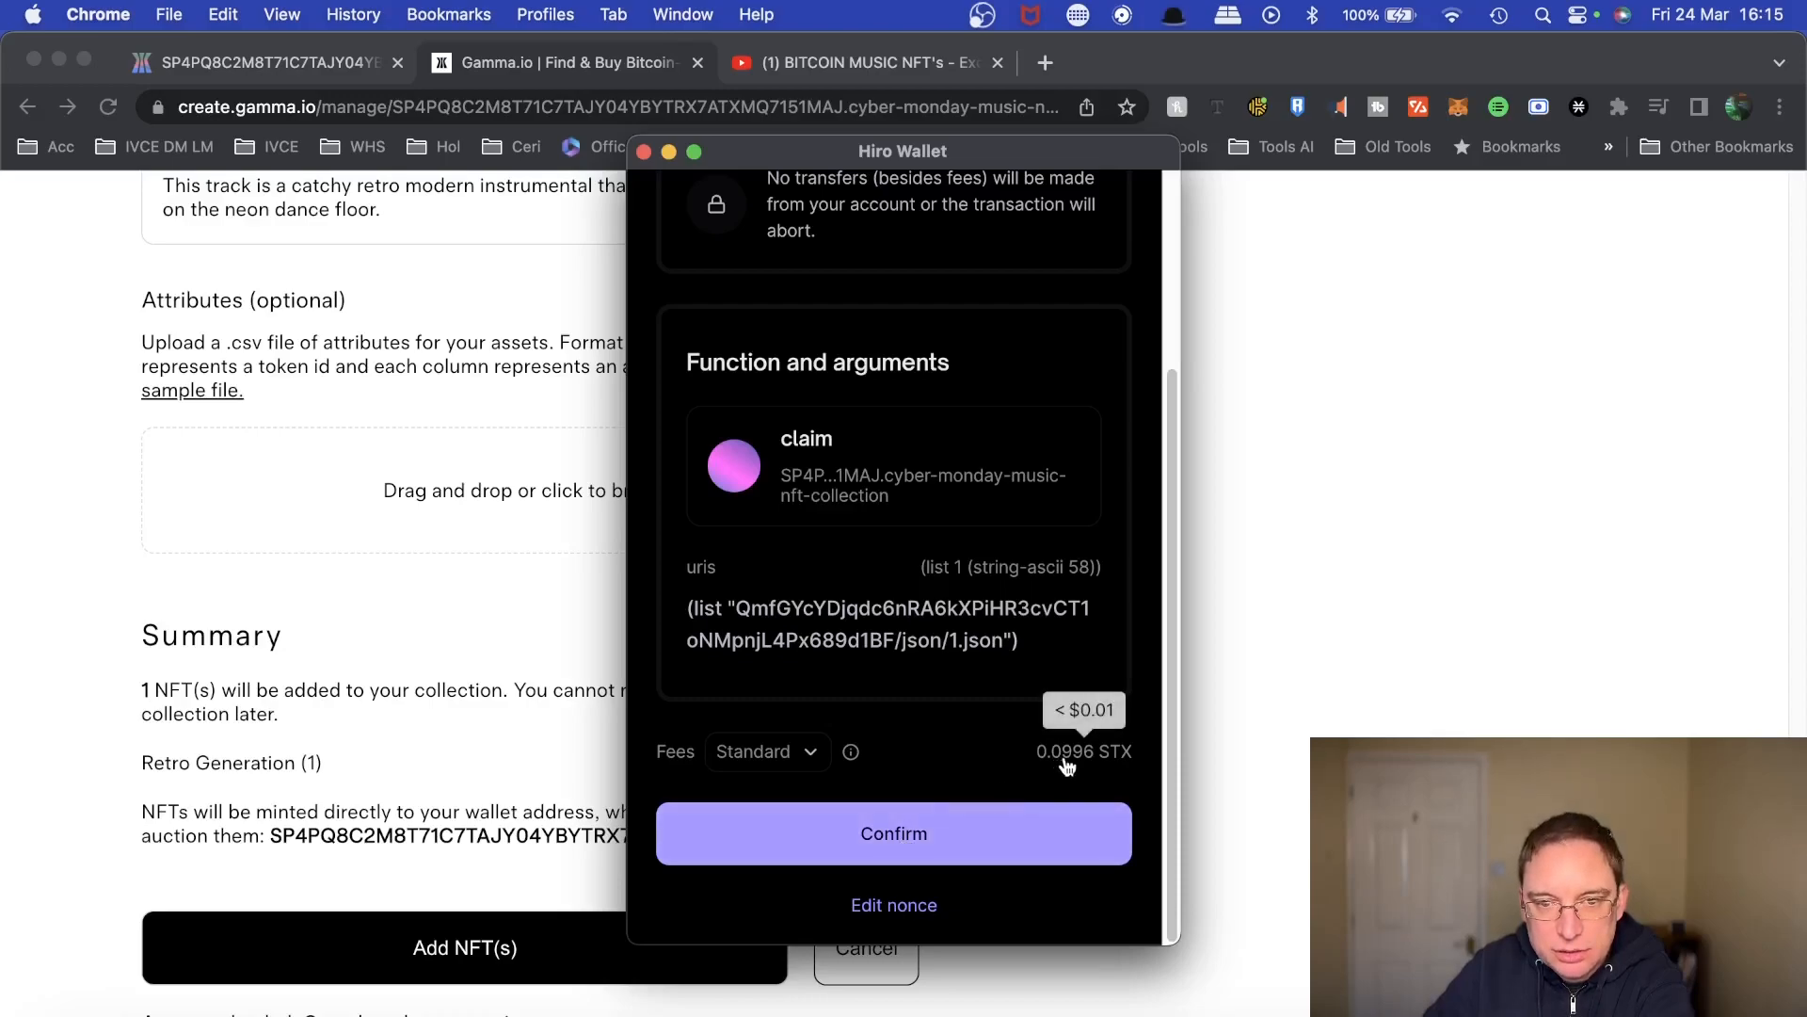
left_click(889, 840)
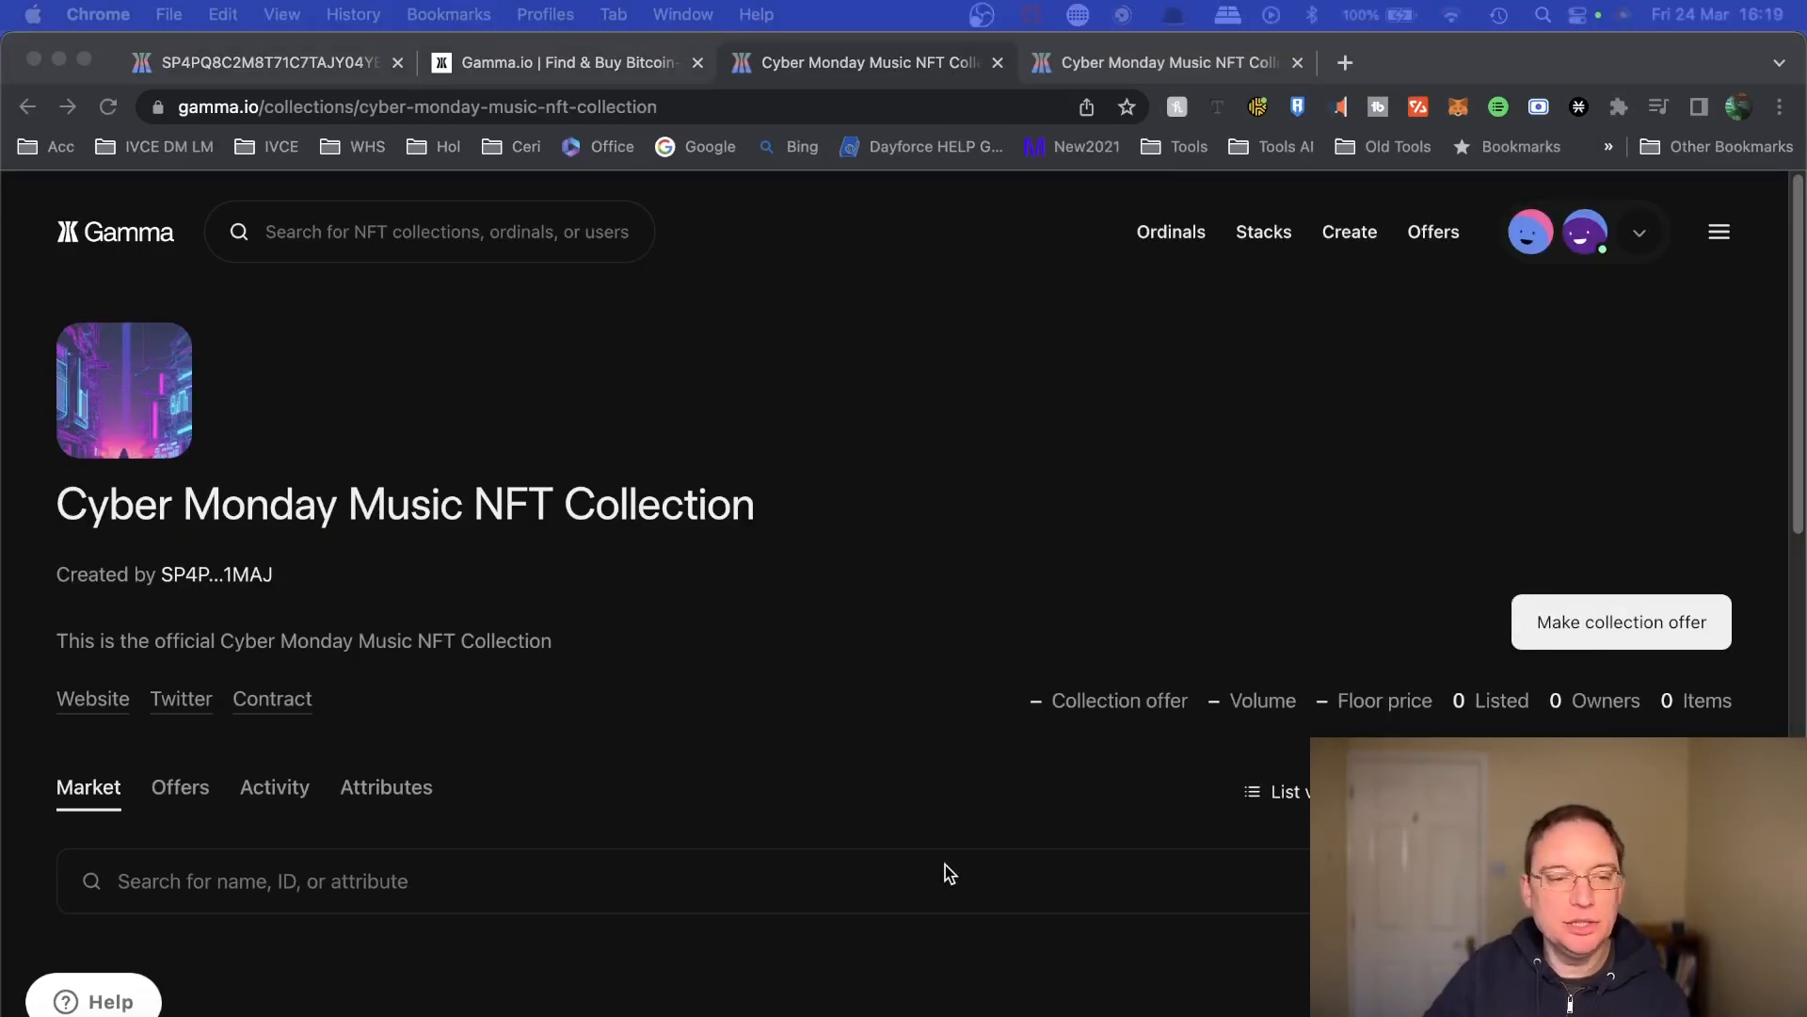
Return to the collection's management page and review the Add NFTs section and the approval request form for starting auctions.
left_click(505, 65)
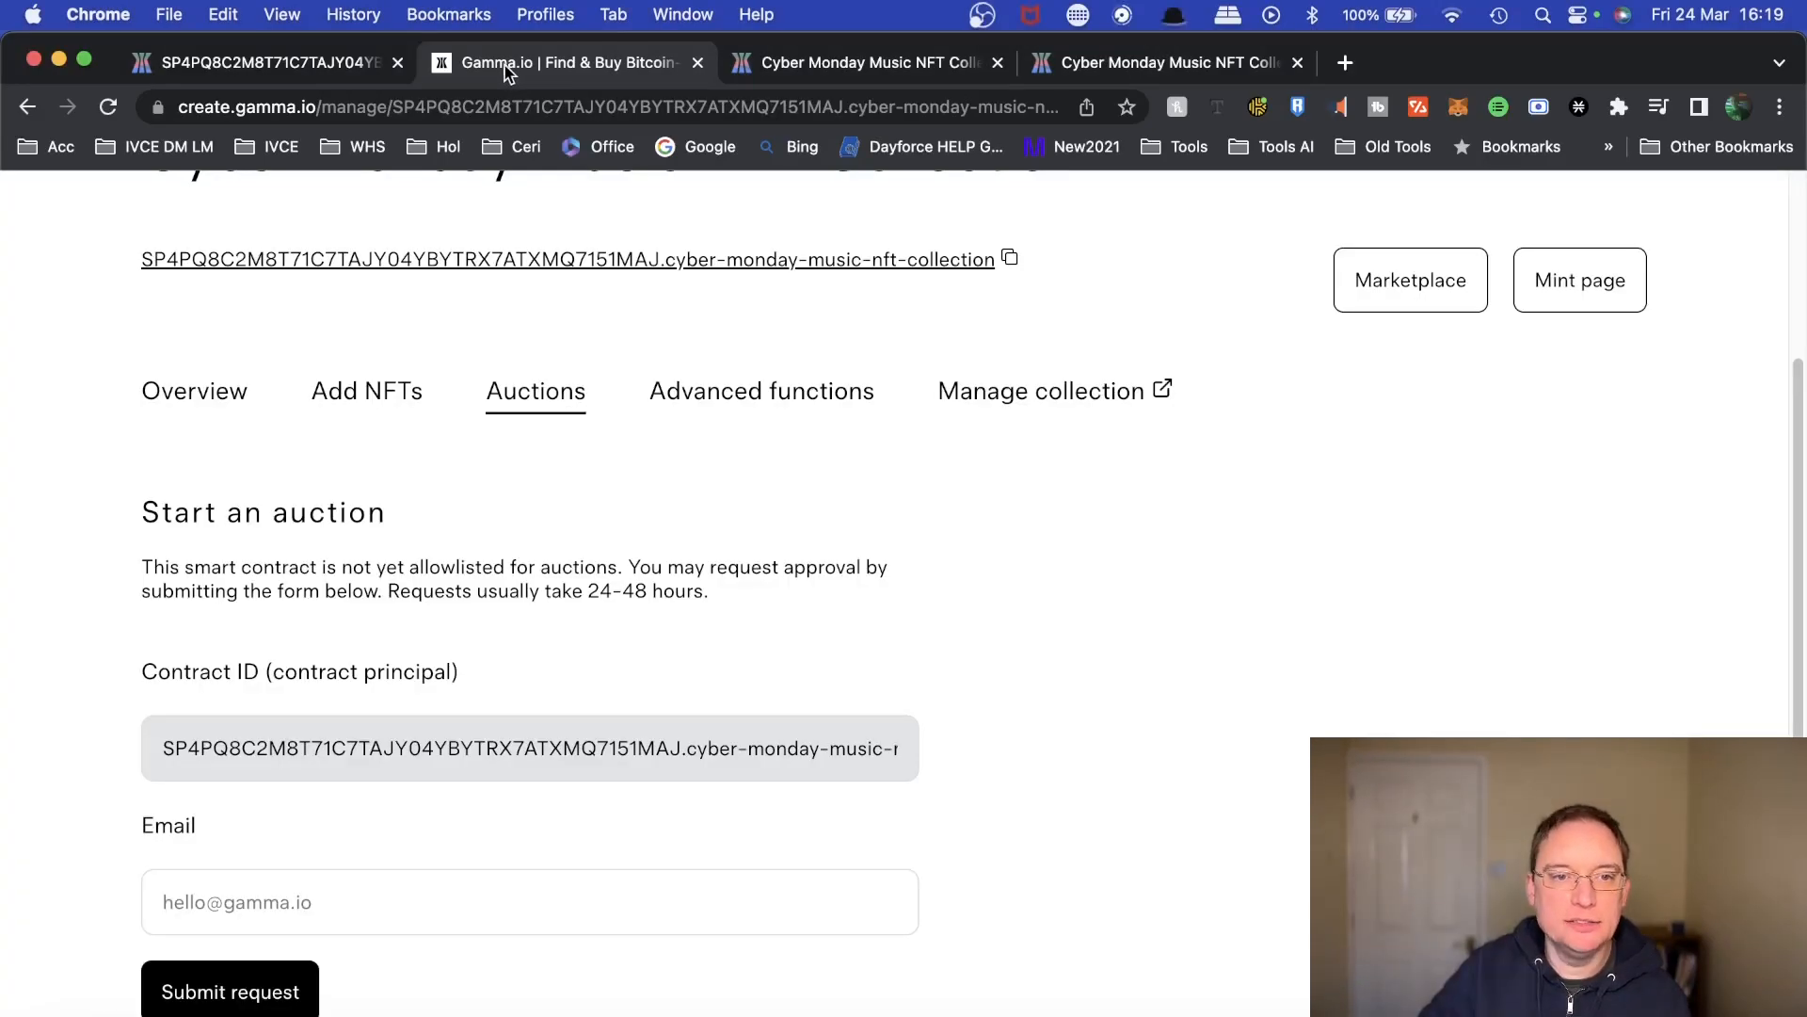
left_click(356, 395)
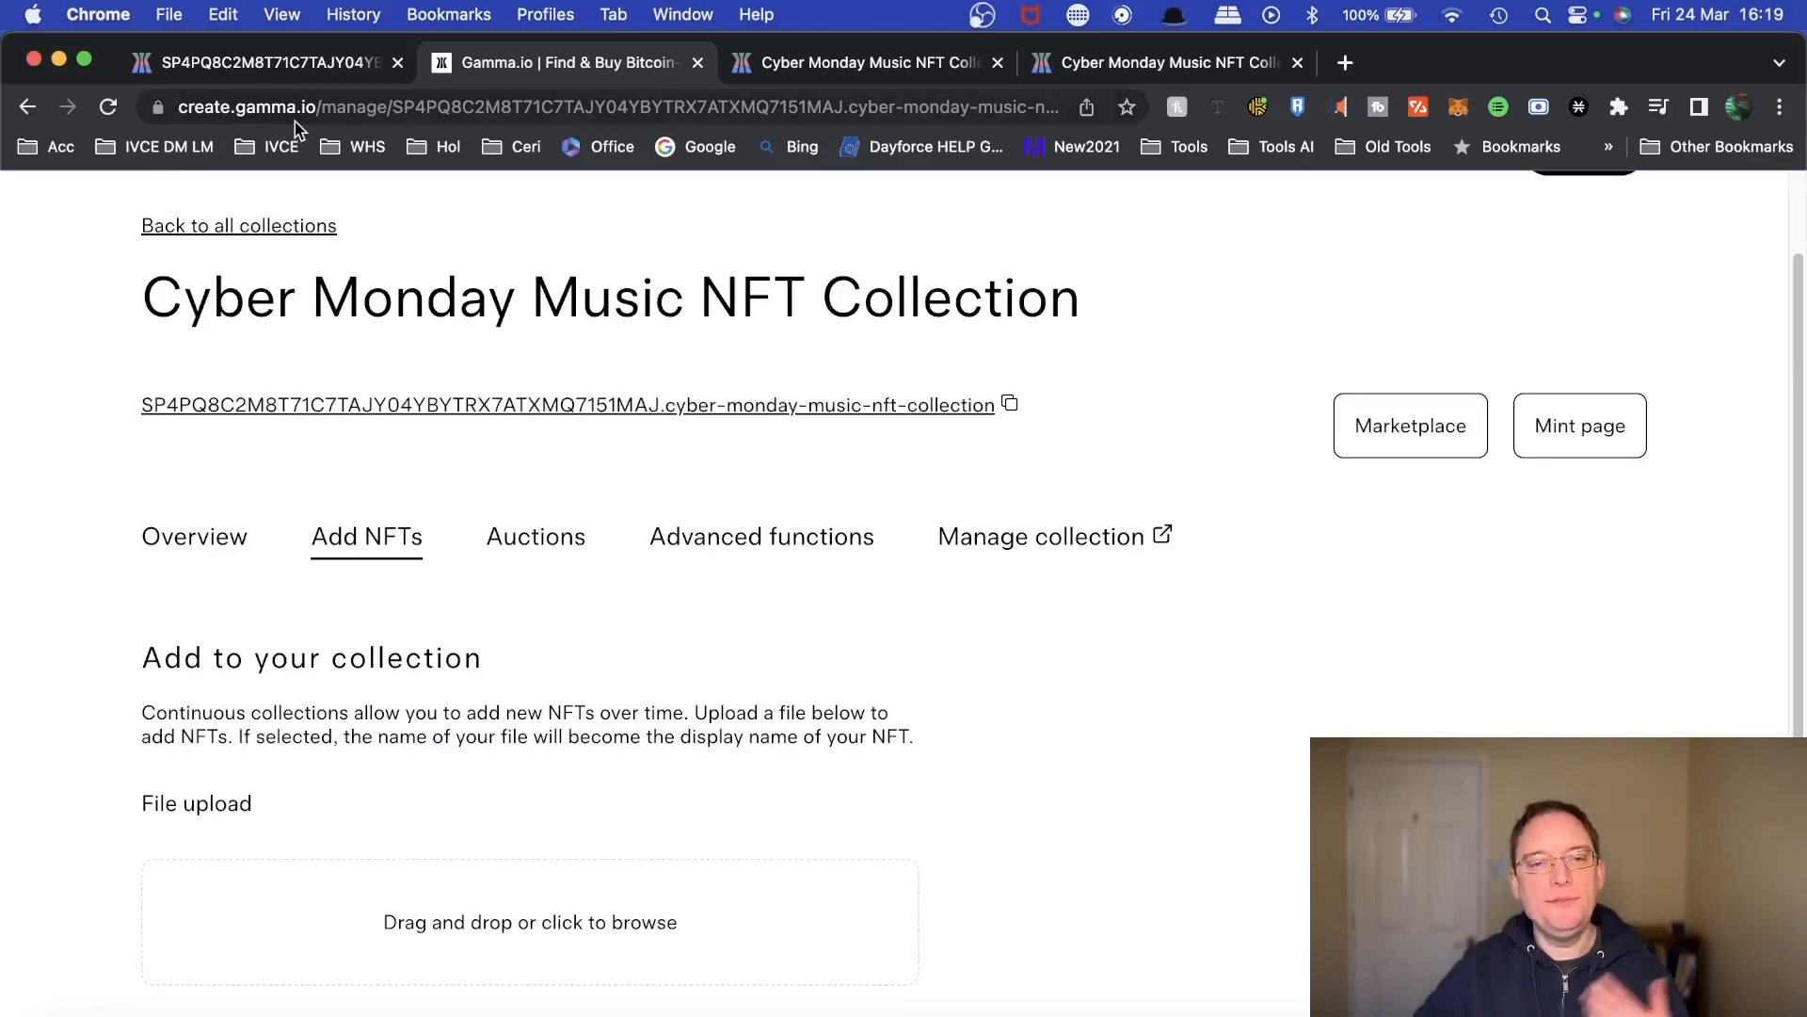
left_click(527, 538)
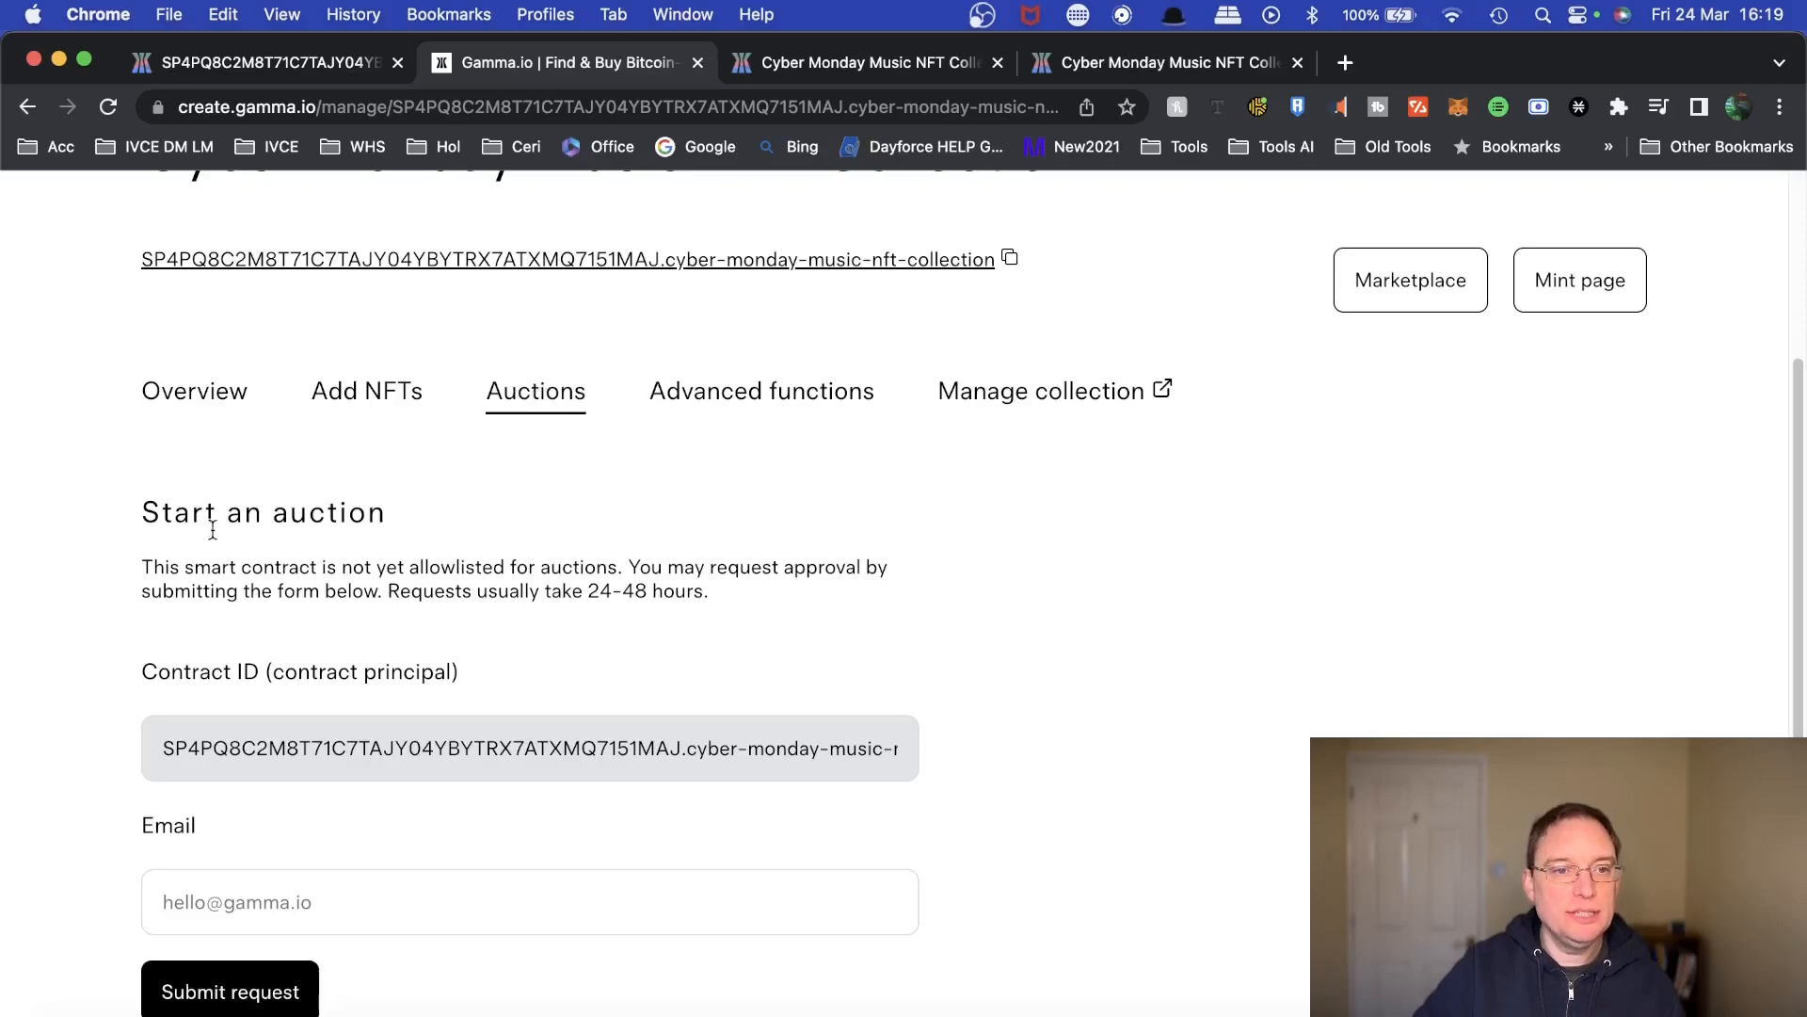
left_click_drag(139, 578, 727, 610)
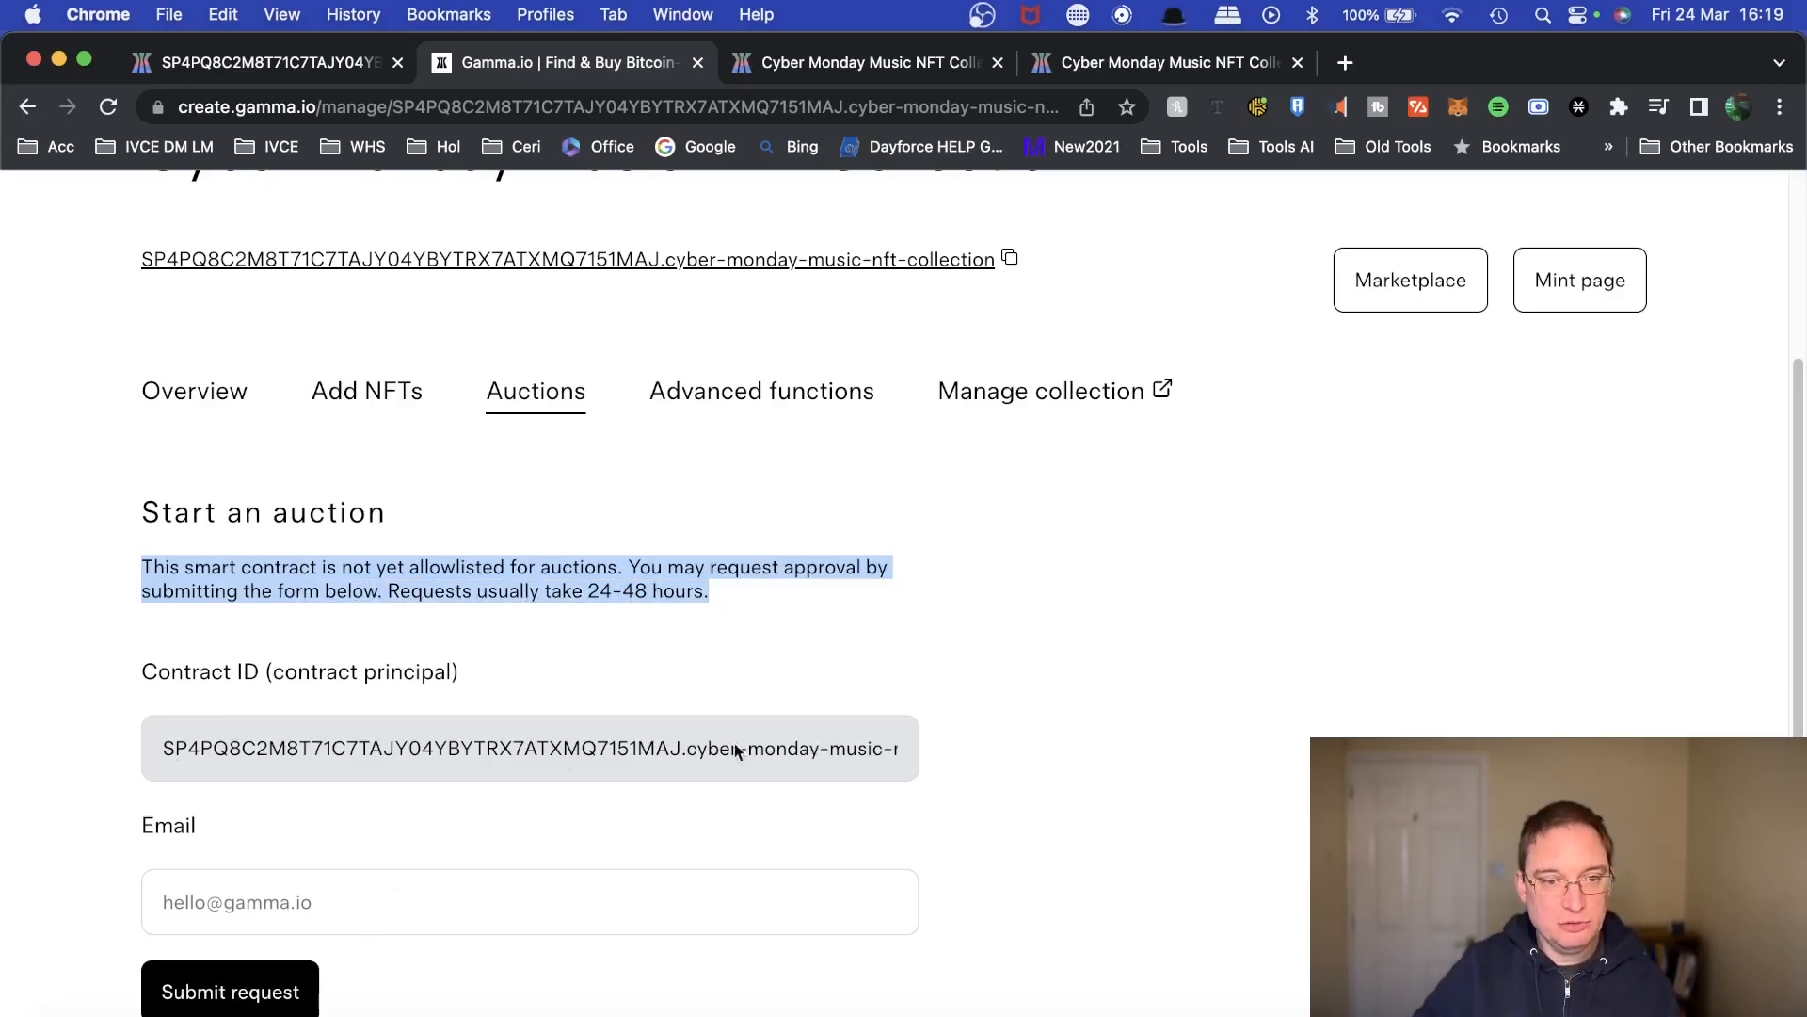
left_click(434, 903)
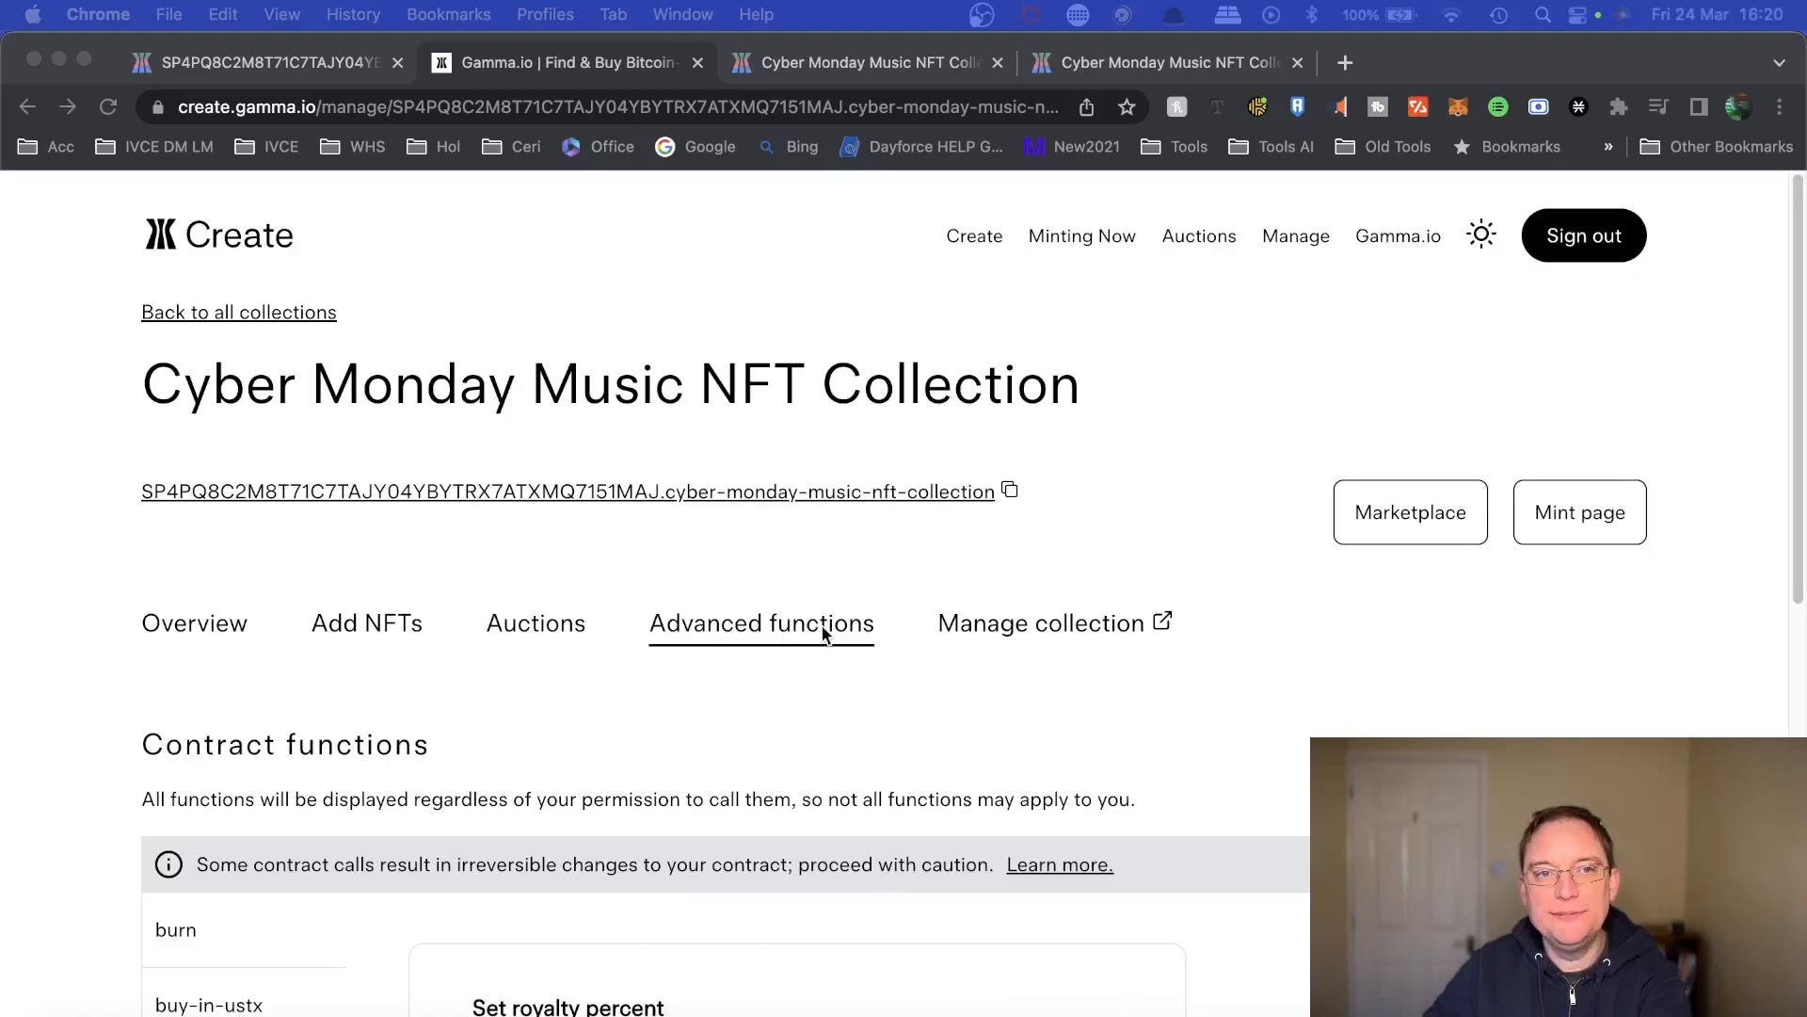
Set the collection's royalty on secondary sales to 15 percent and confirm the set-royalty-percent transaction in Hiro Wallet.
scroll(951, 720, "down", 6)
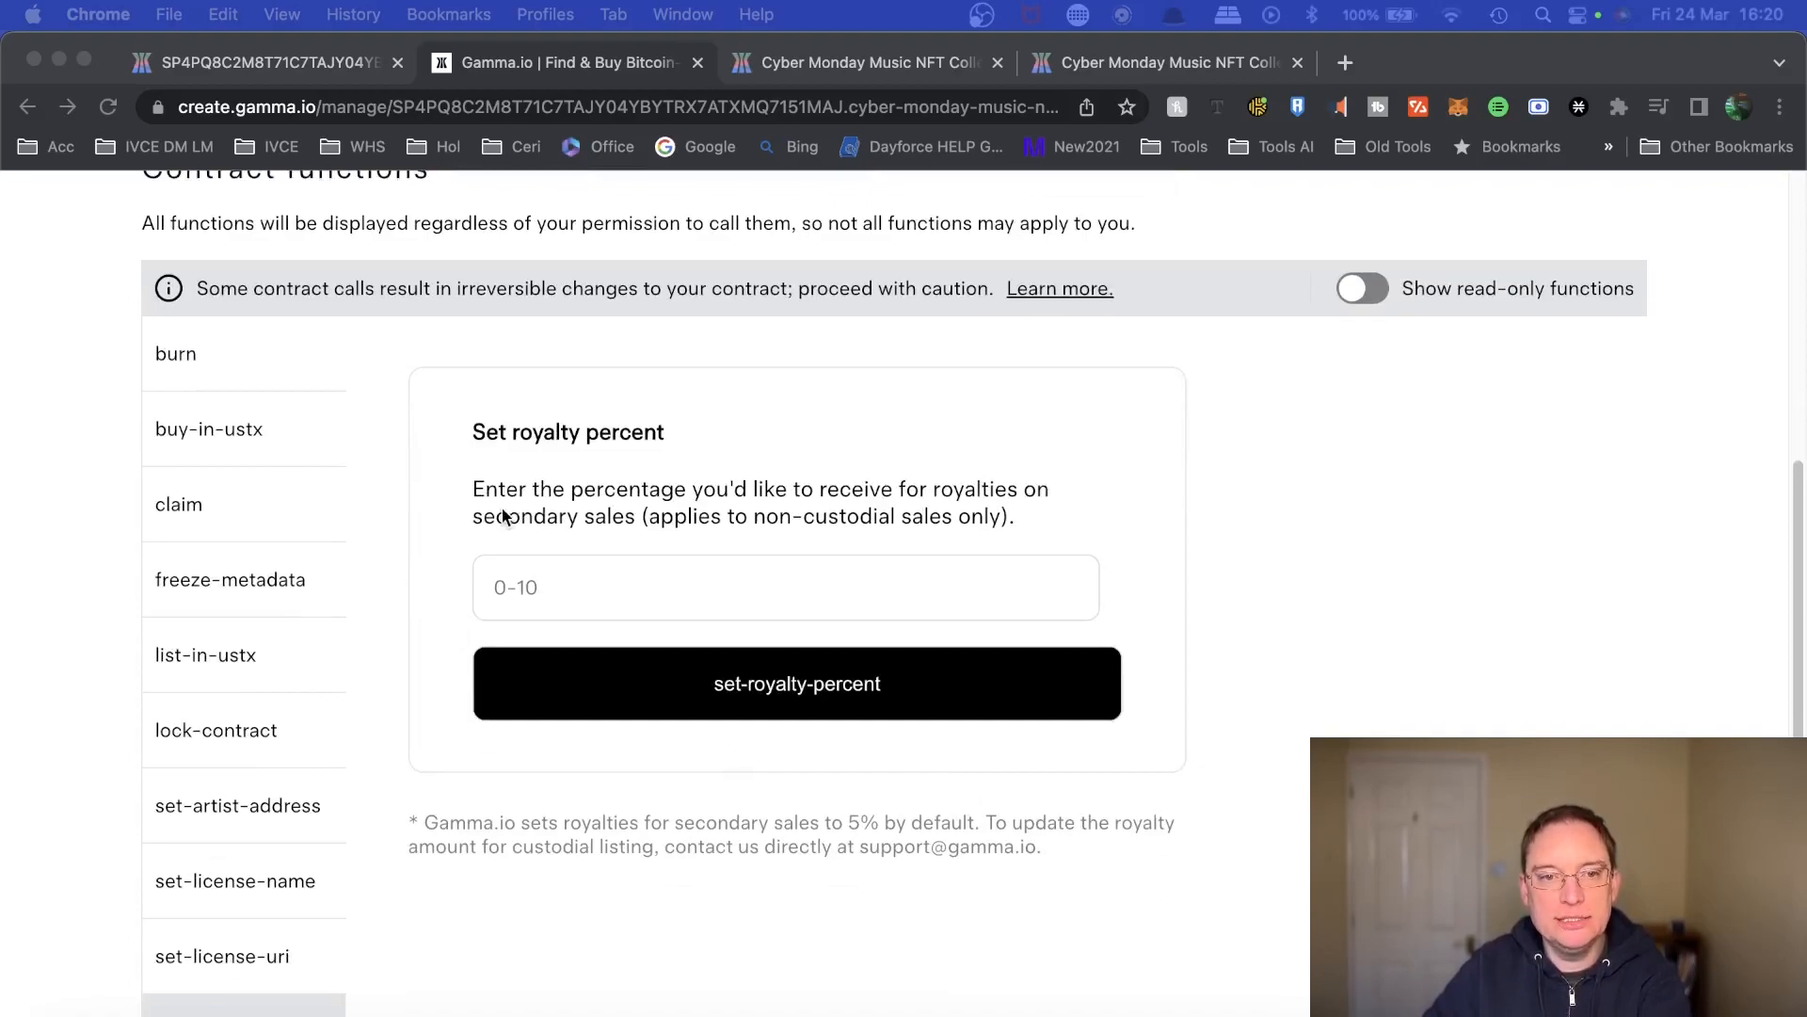
left_click(553, 586)
left_click(532, 588)
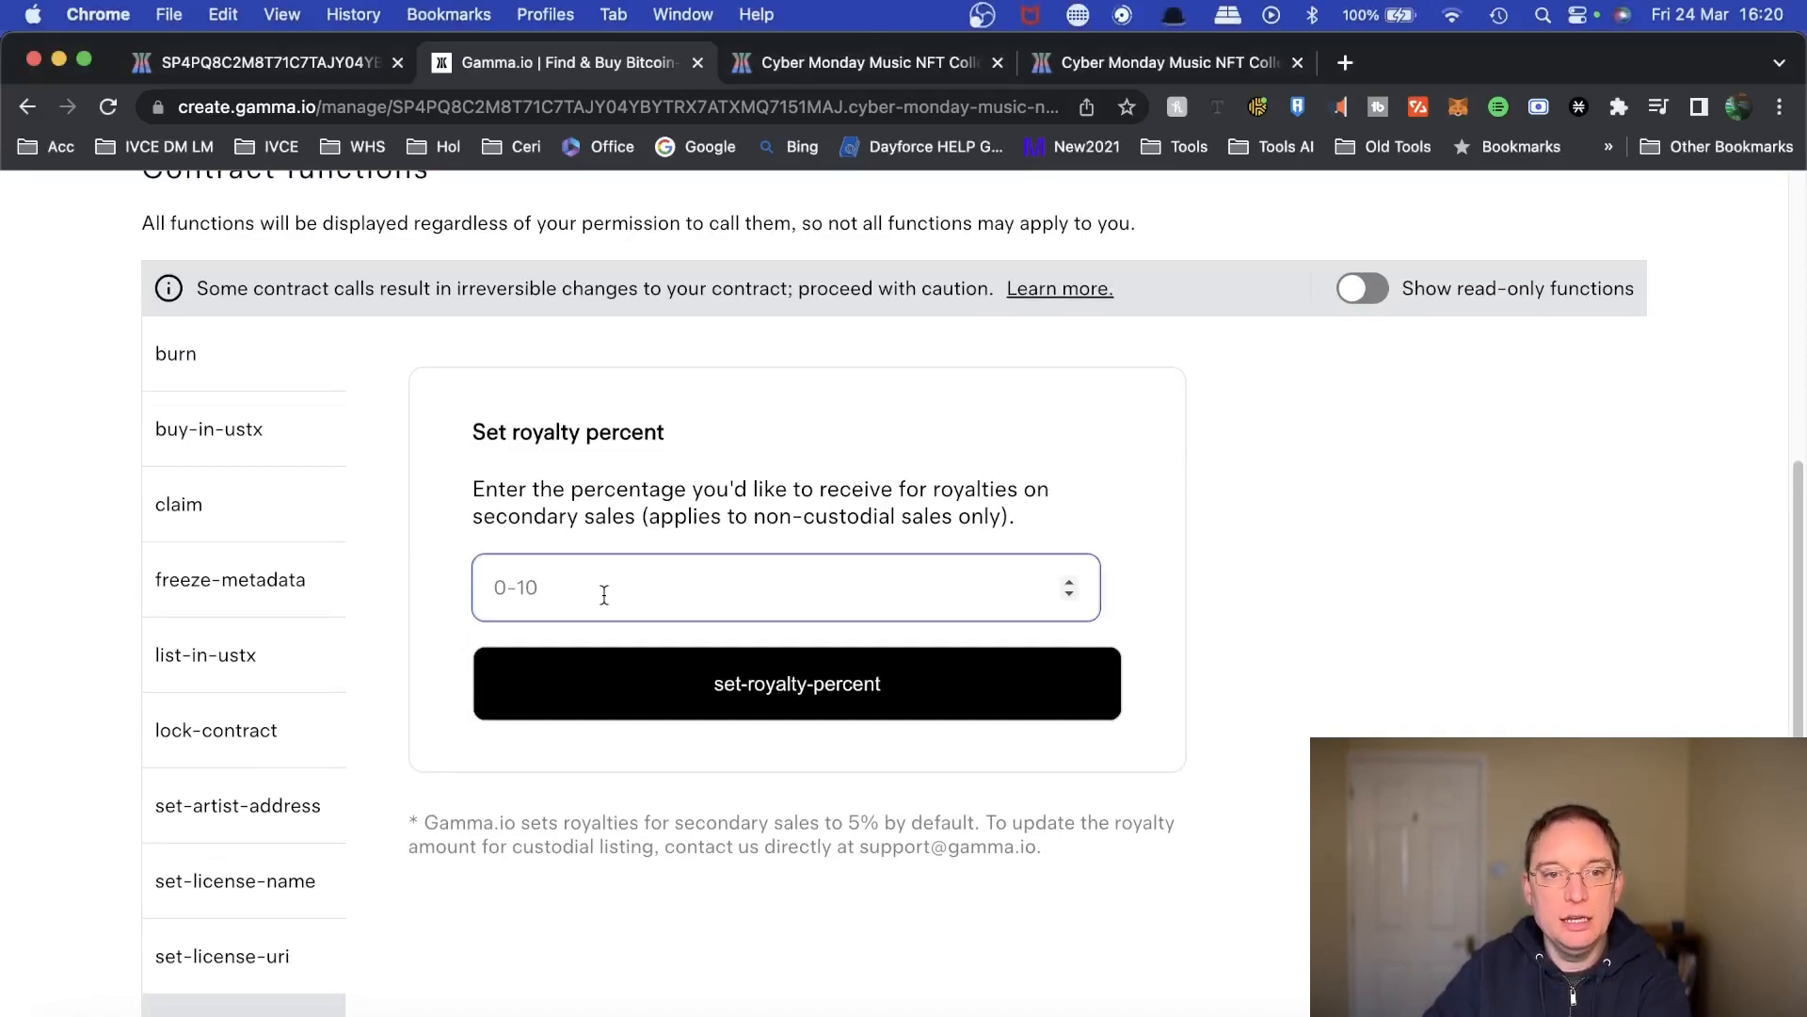
type("20")
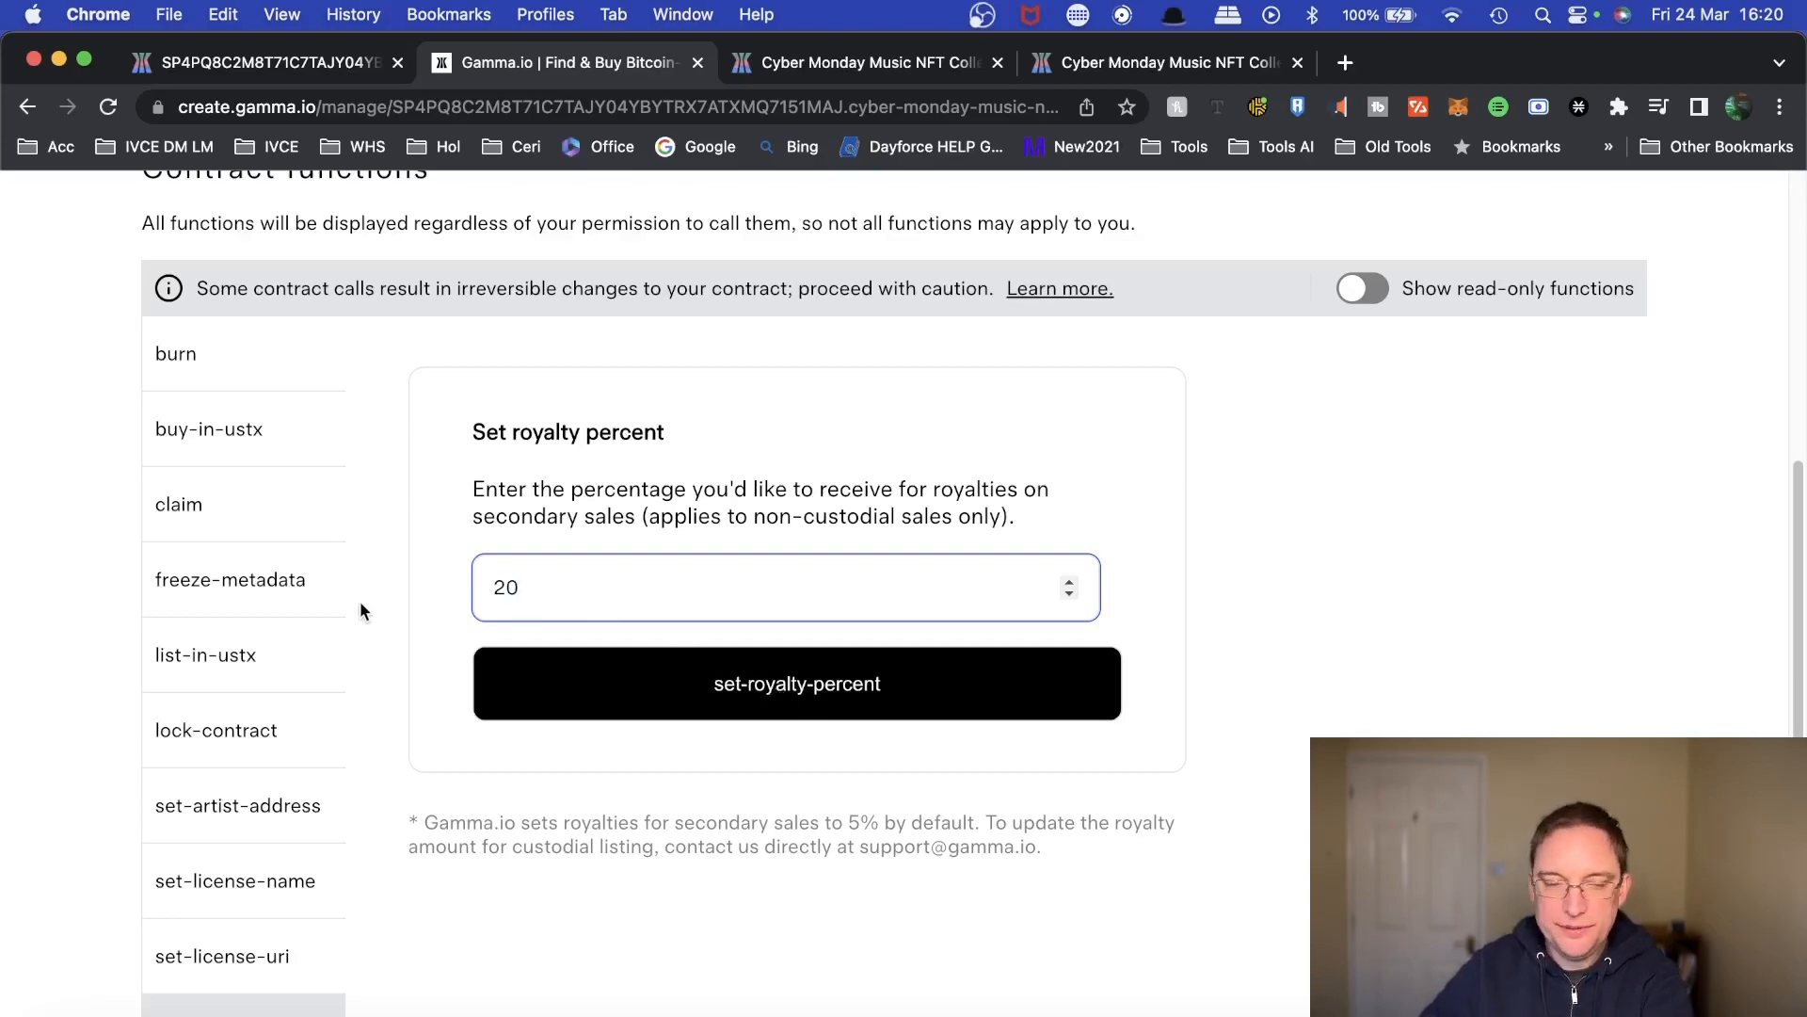
key("BackSpace")
key("BackSpace")
type("15")
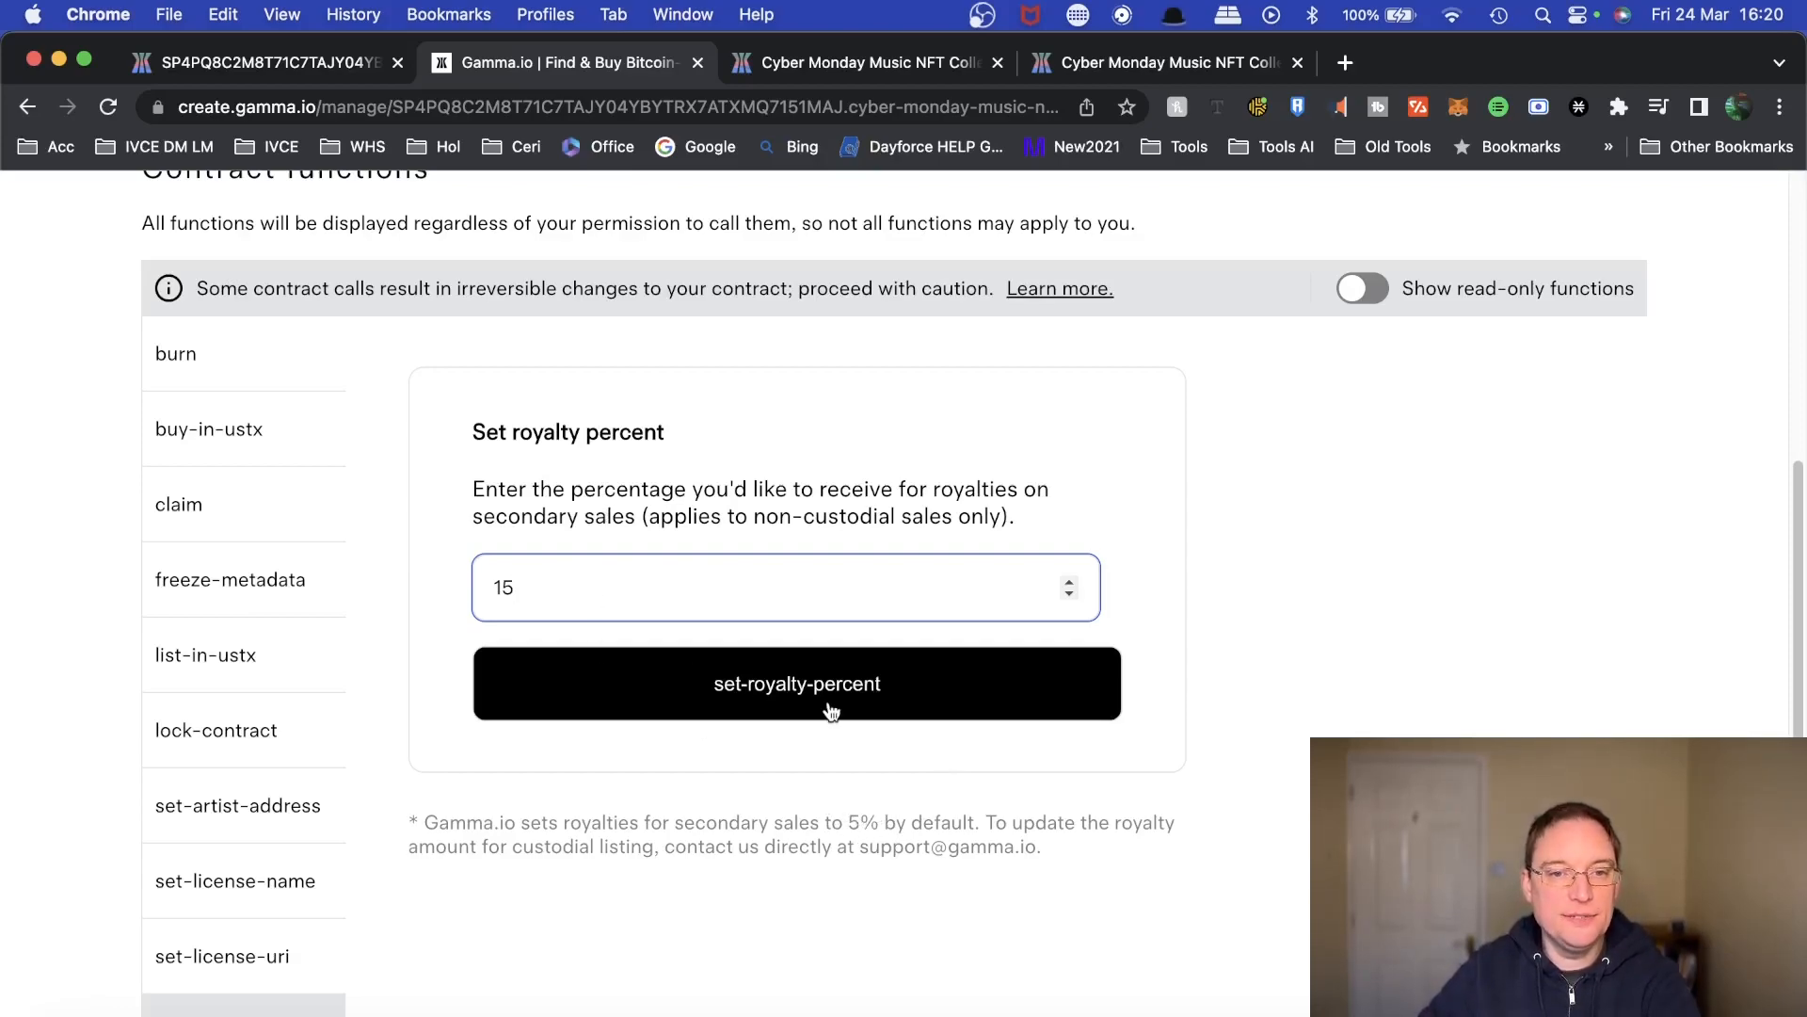
left_click(902, 695)
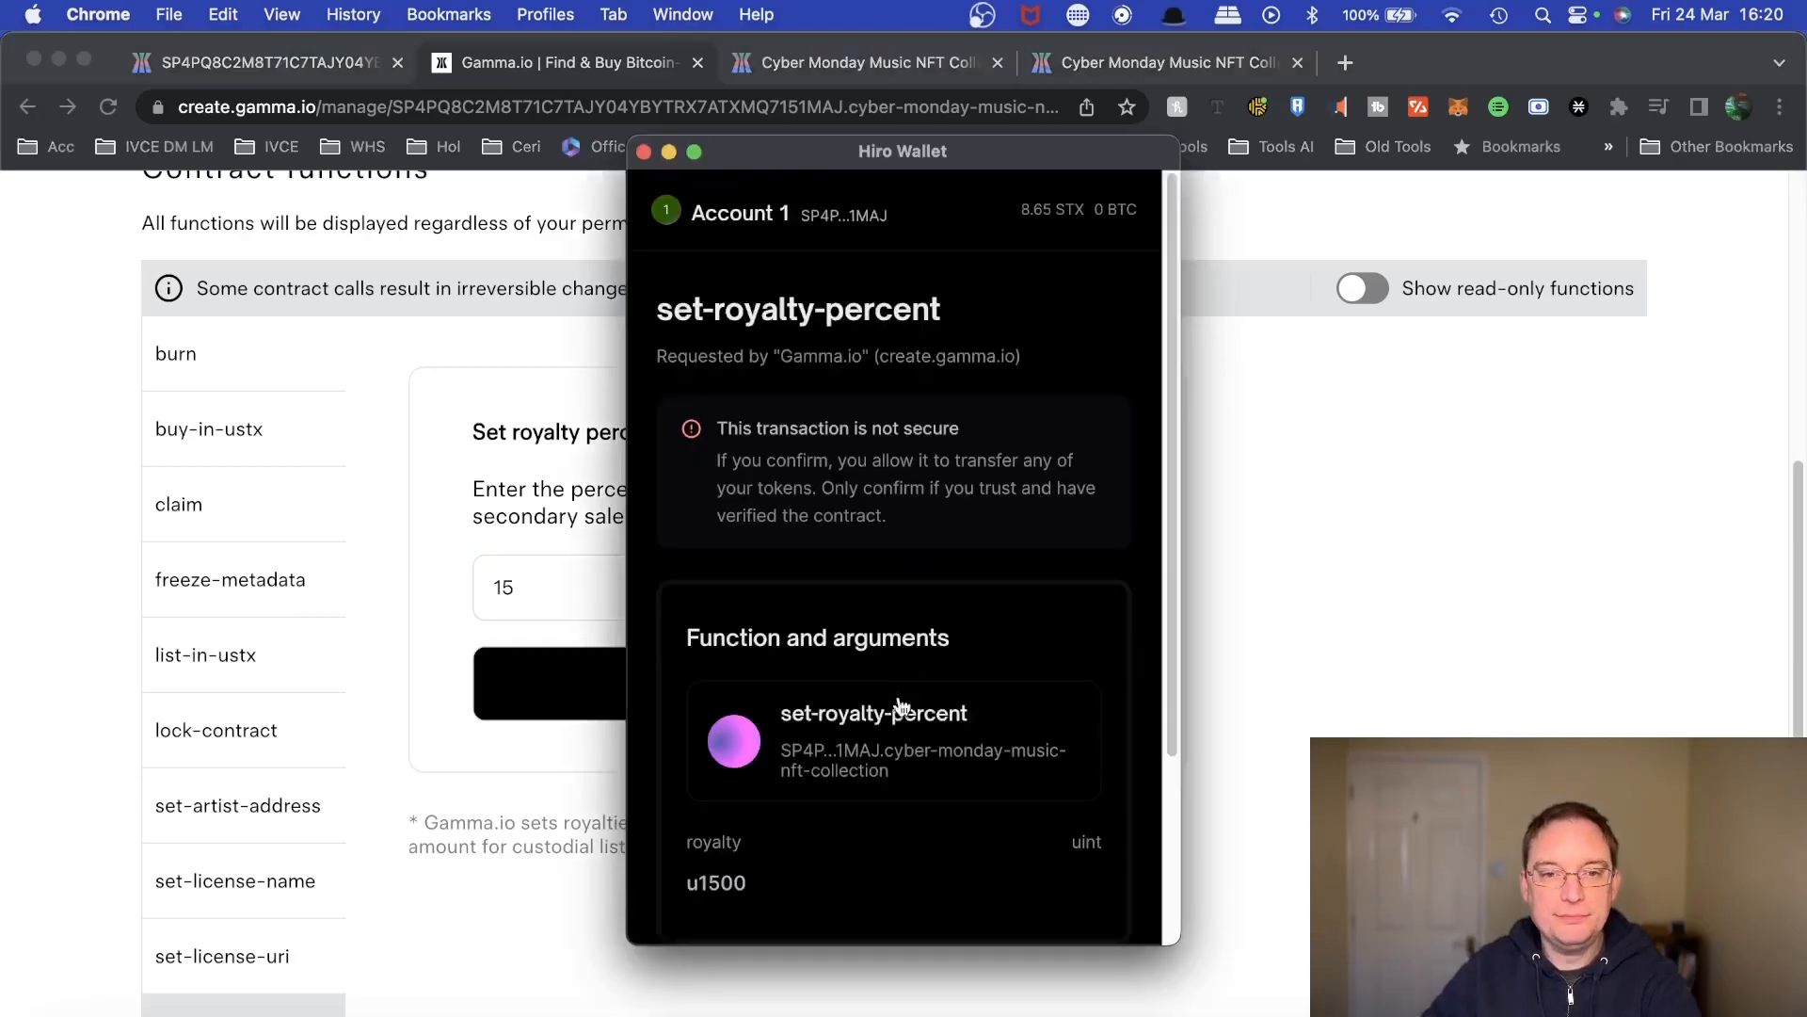
scroll(1012, 829, "down", 3)
left_click(899, 836)
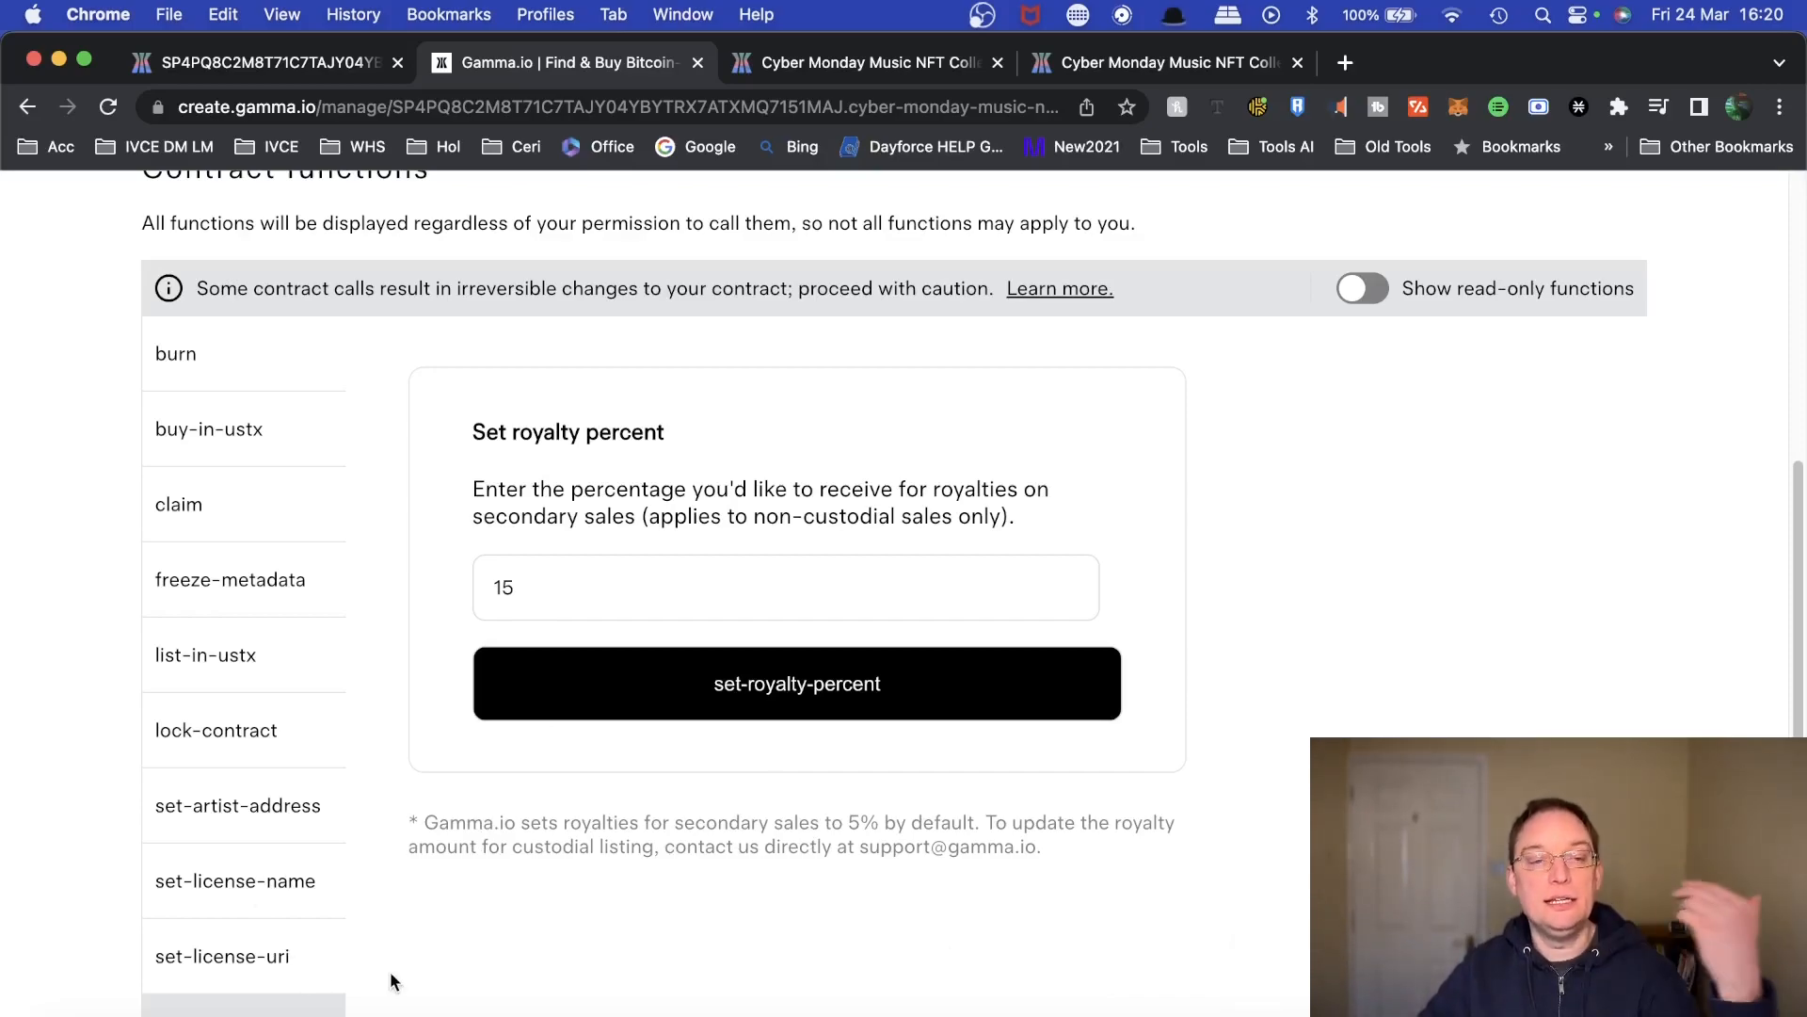
scroll(261, 981, "down", 1)
scroll(260, 981, "down", 3)
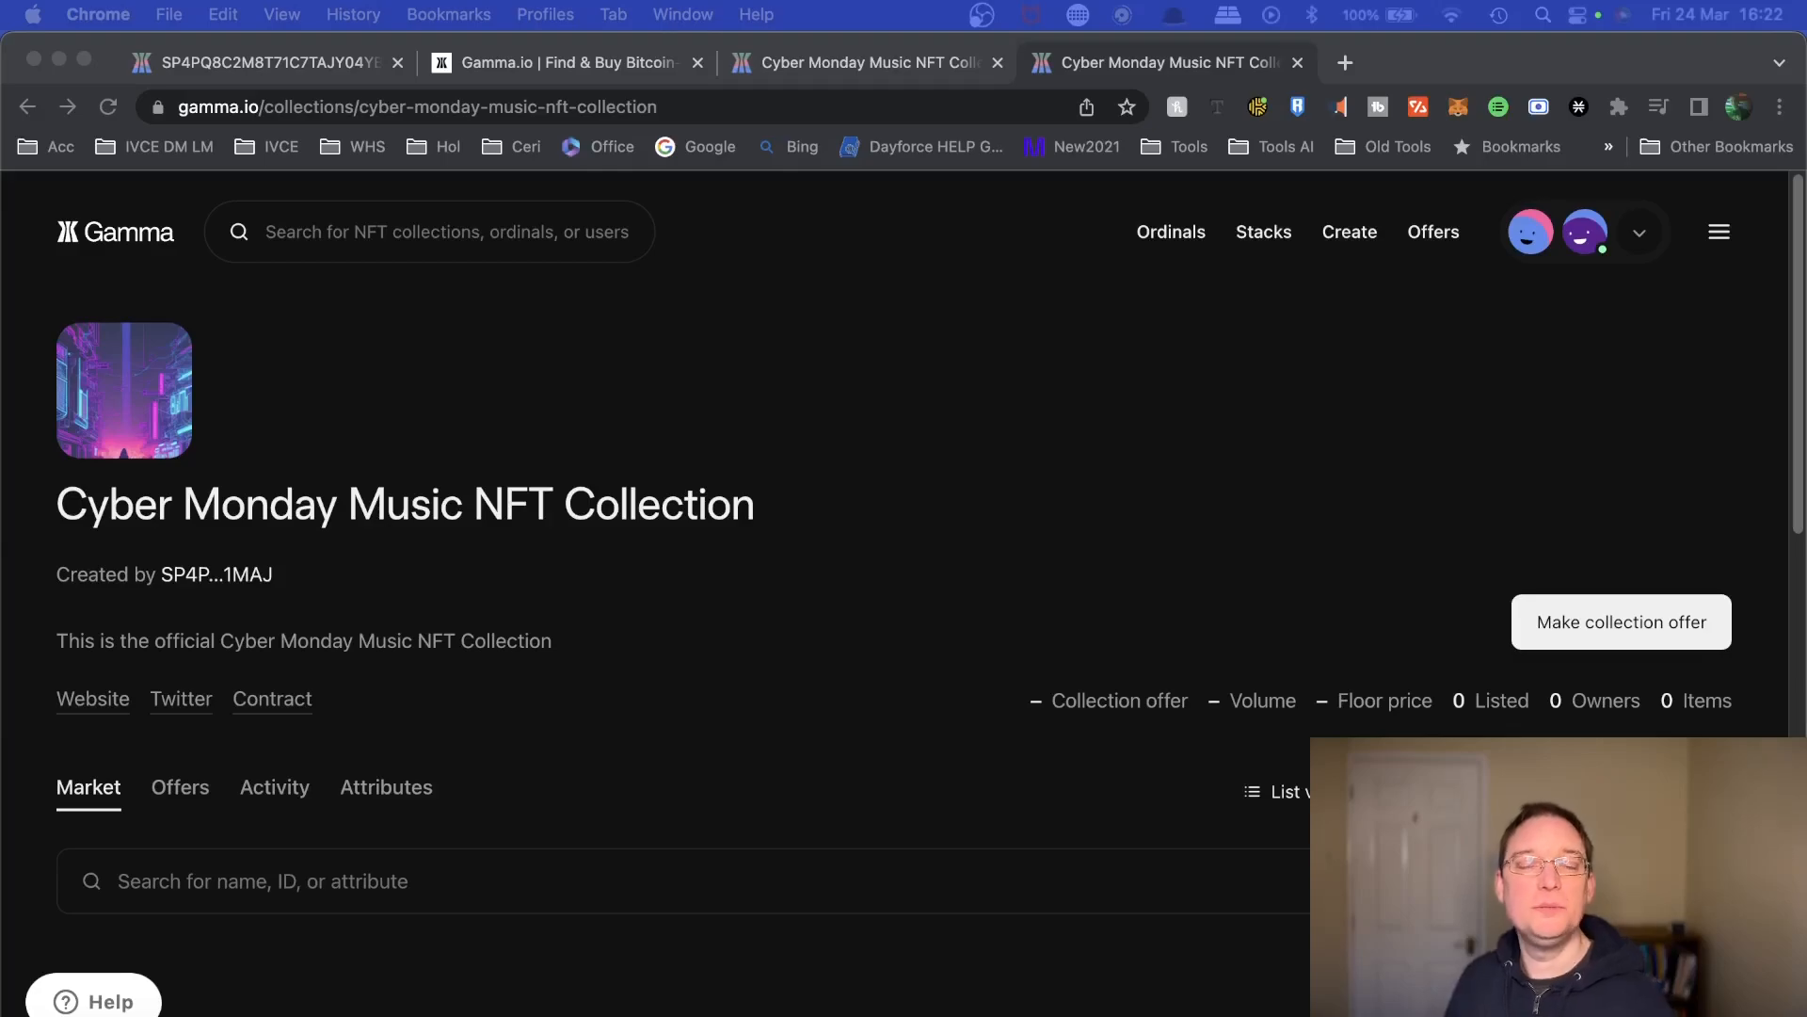